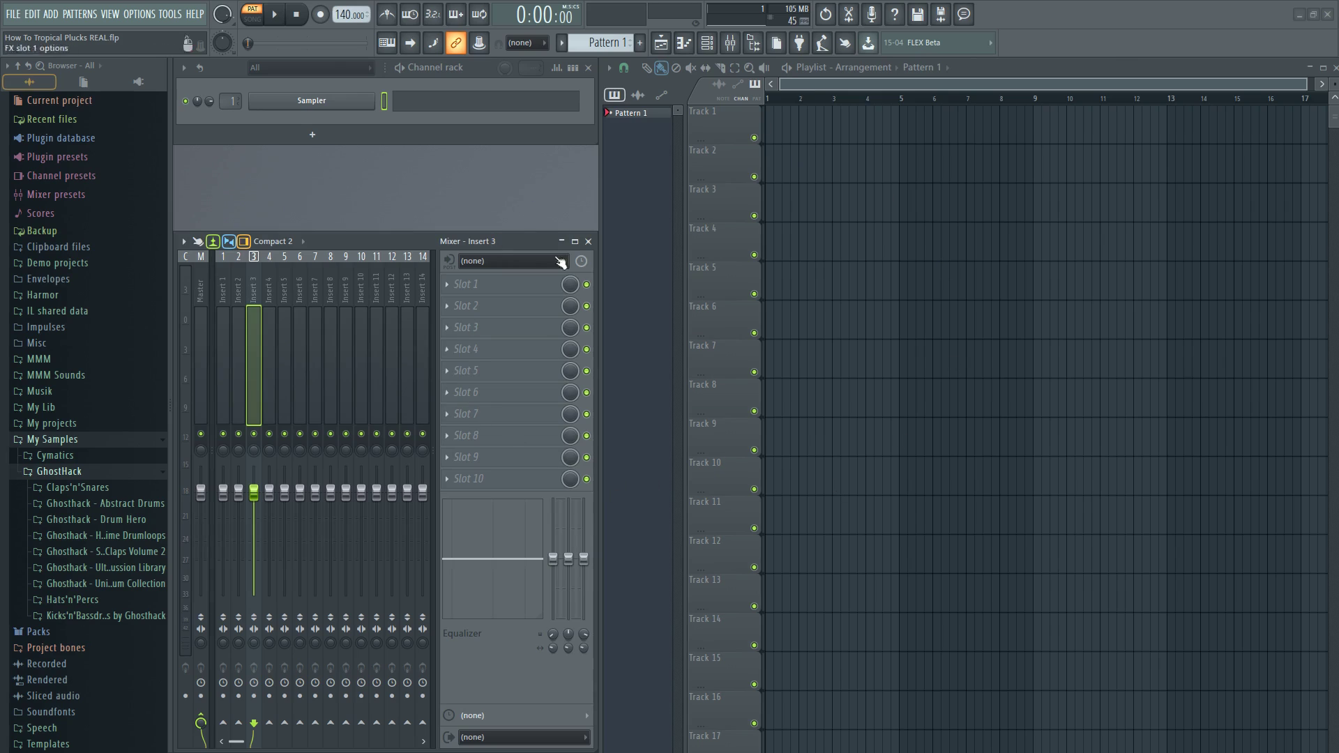
Step: Rename Pattern 1 to 'Tropical Plucks' and give it a new colour
key("F2")
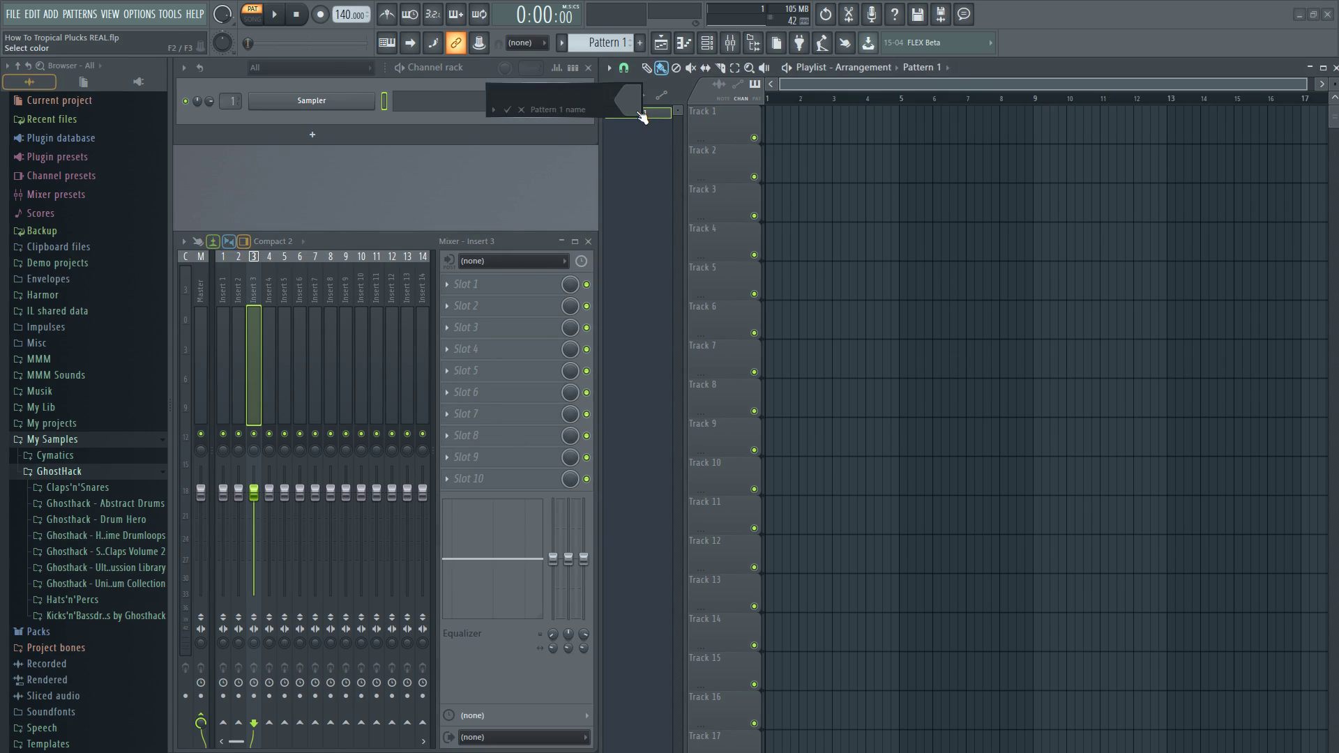
type("Tropical Plucks")
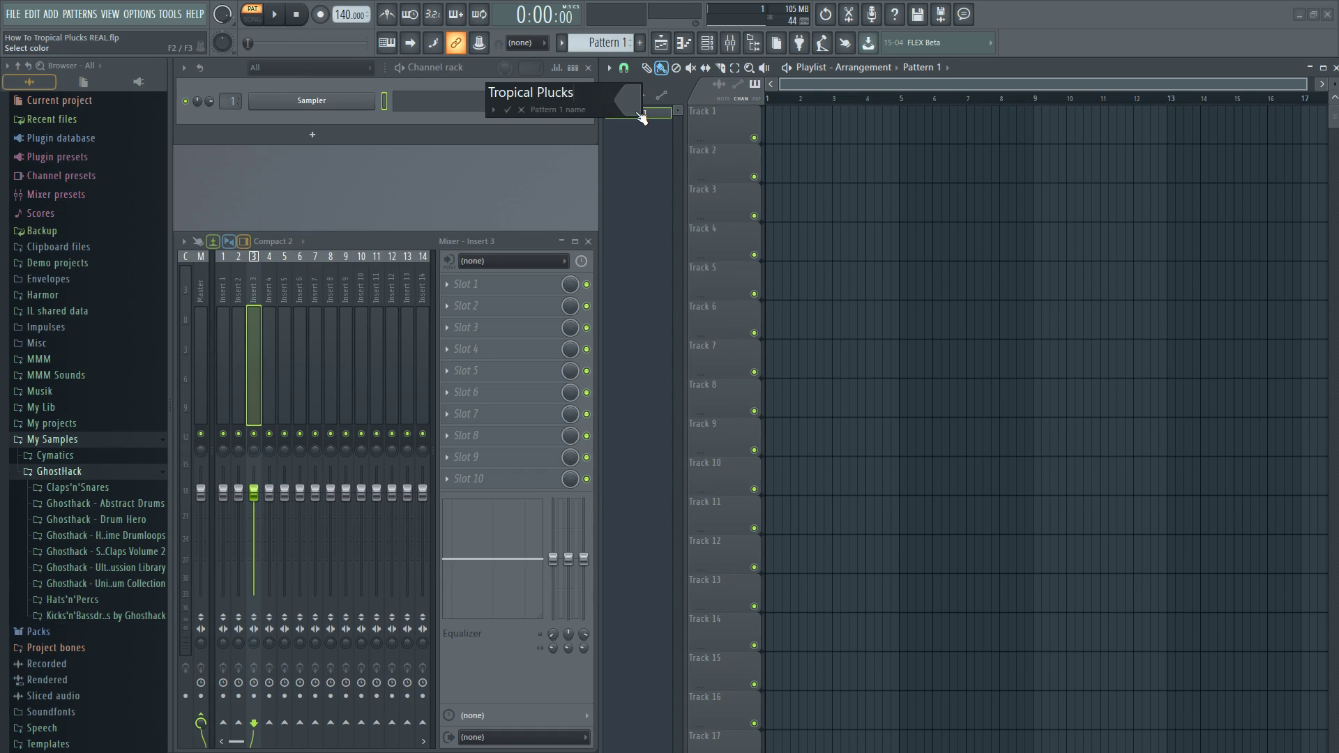
left_click(637, 111)
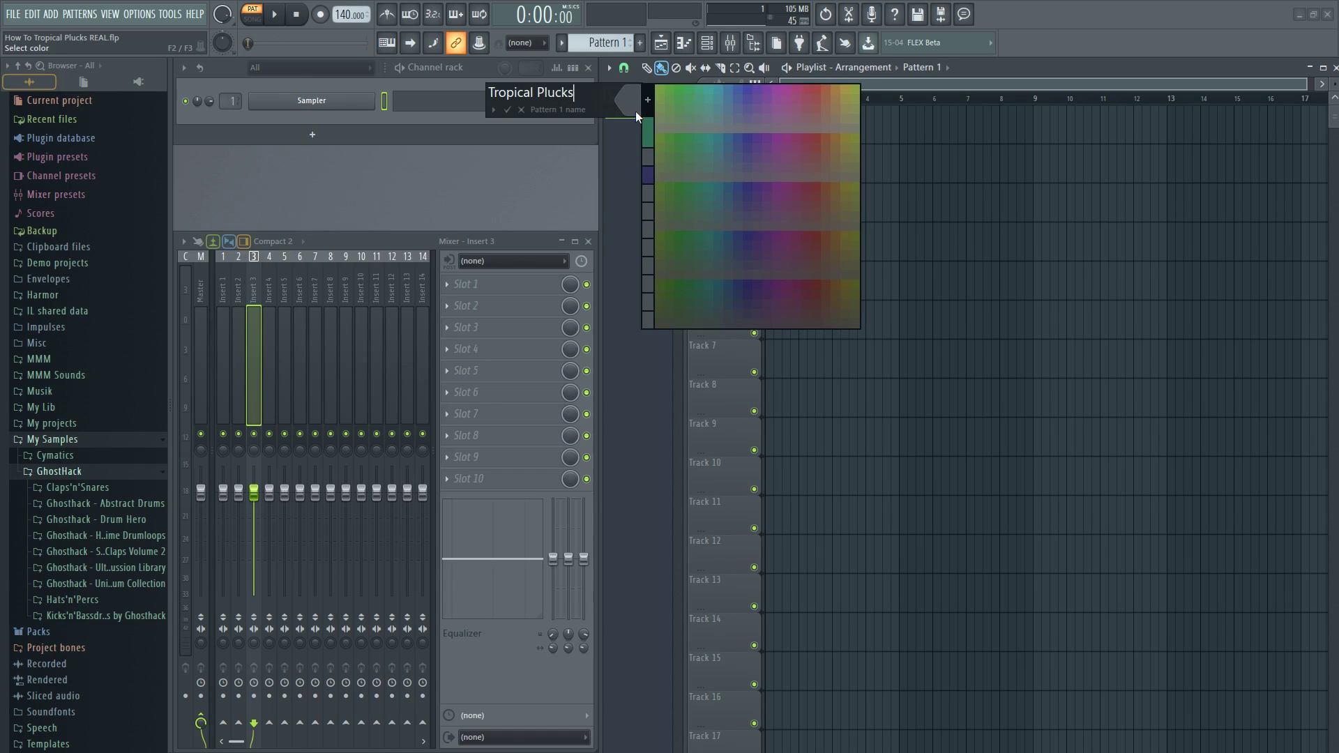
left_click(741, 138)
key("Return")
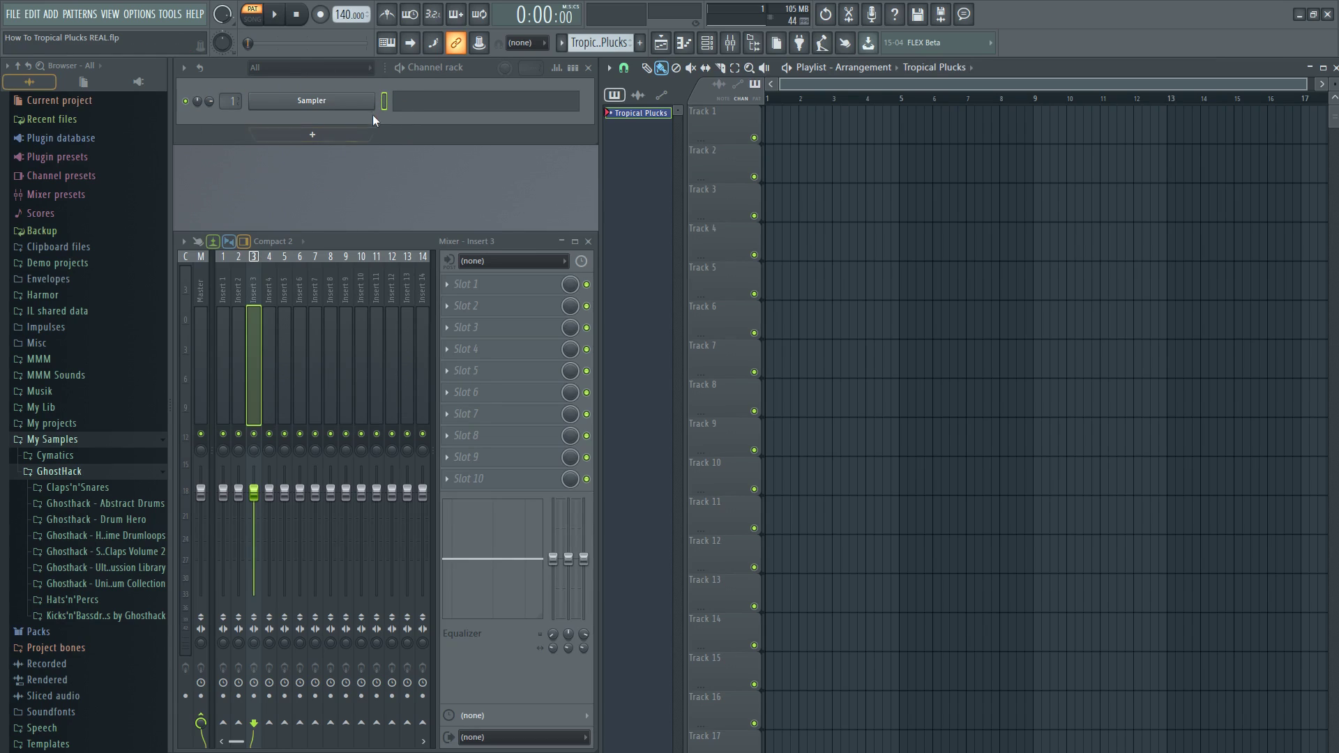
Step: Replace the Sampler channel with a Sytrus instrument and audition it
right_click(325, 102)
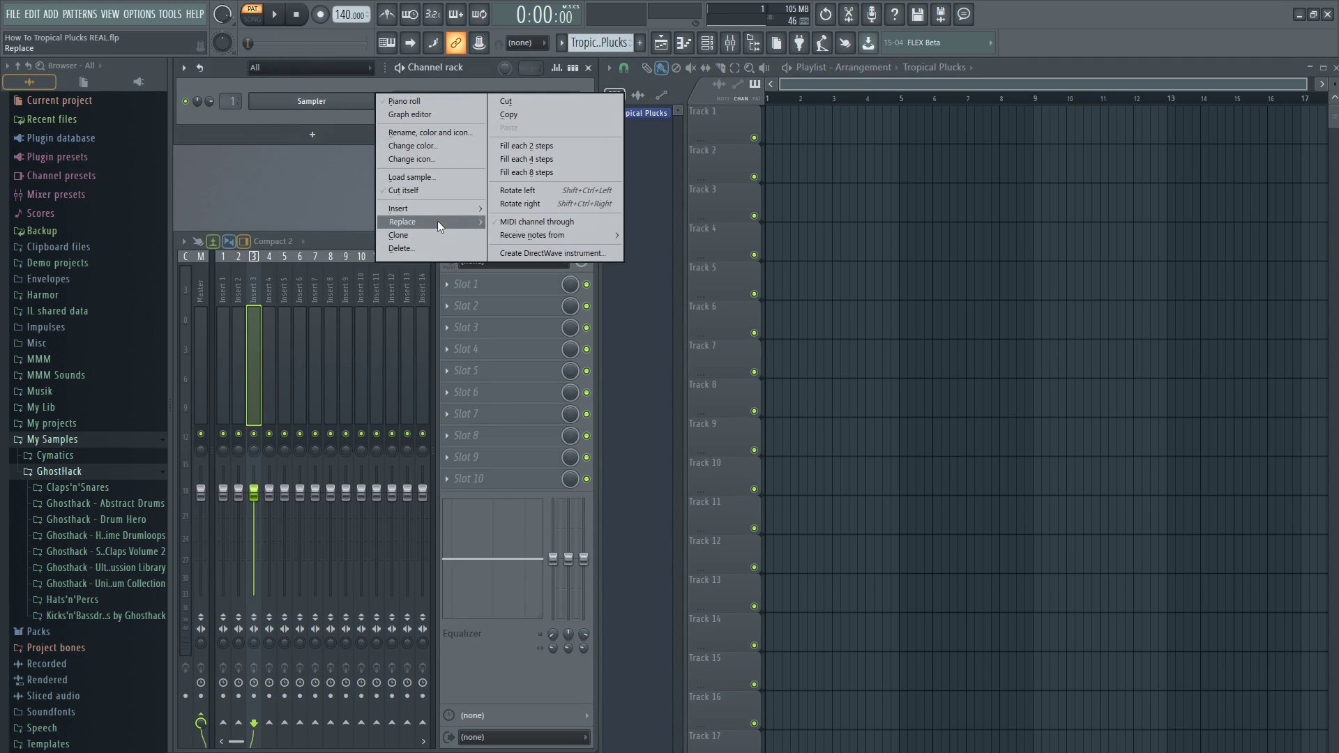
mouse_move(437, 222)
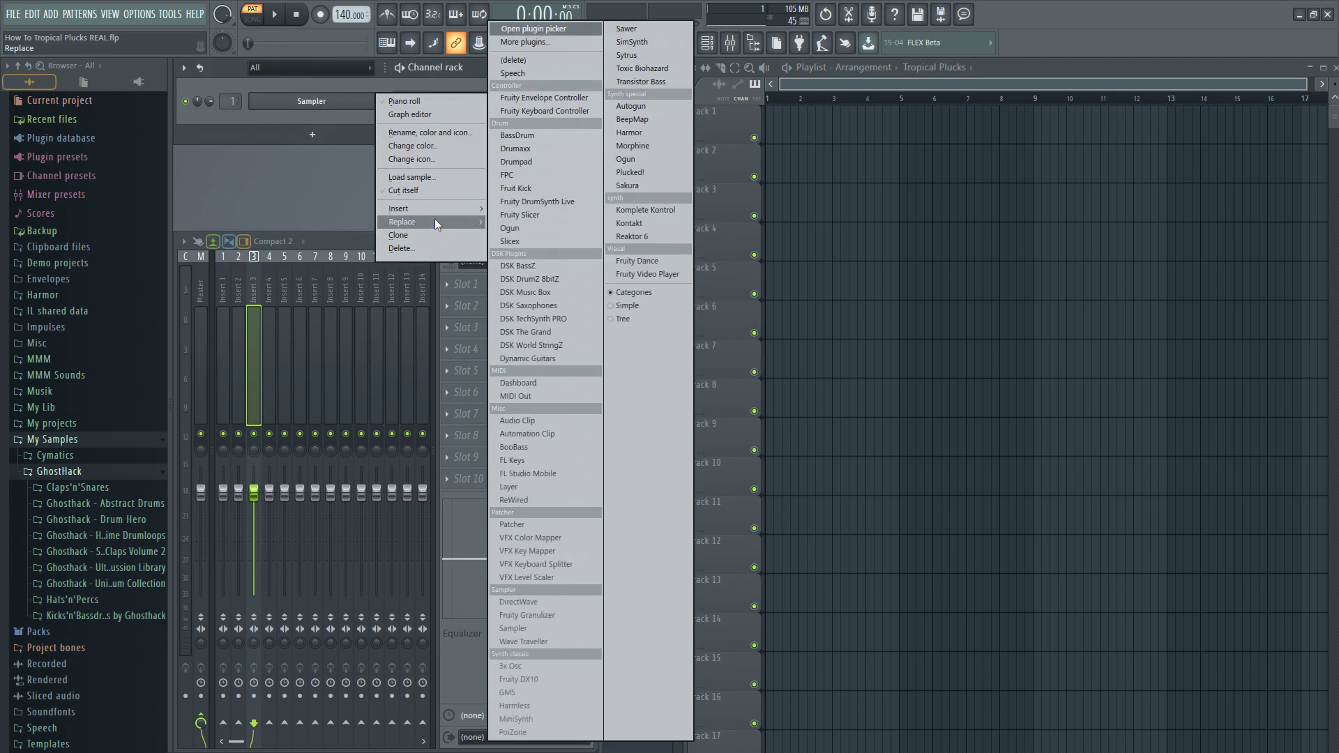
left_click(642, 56)
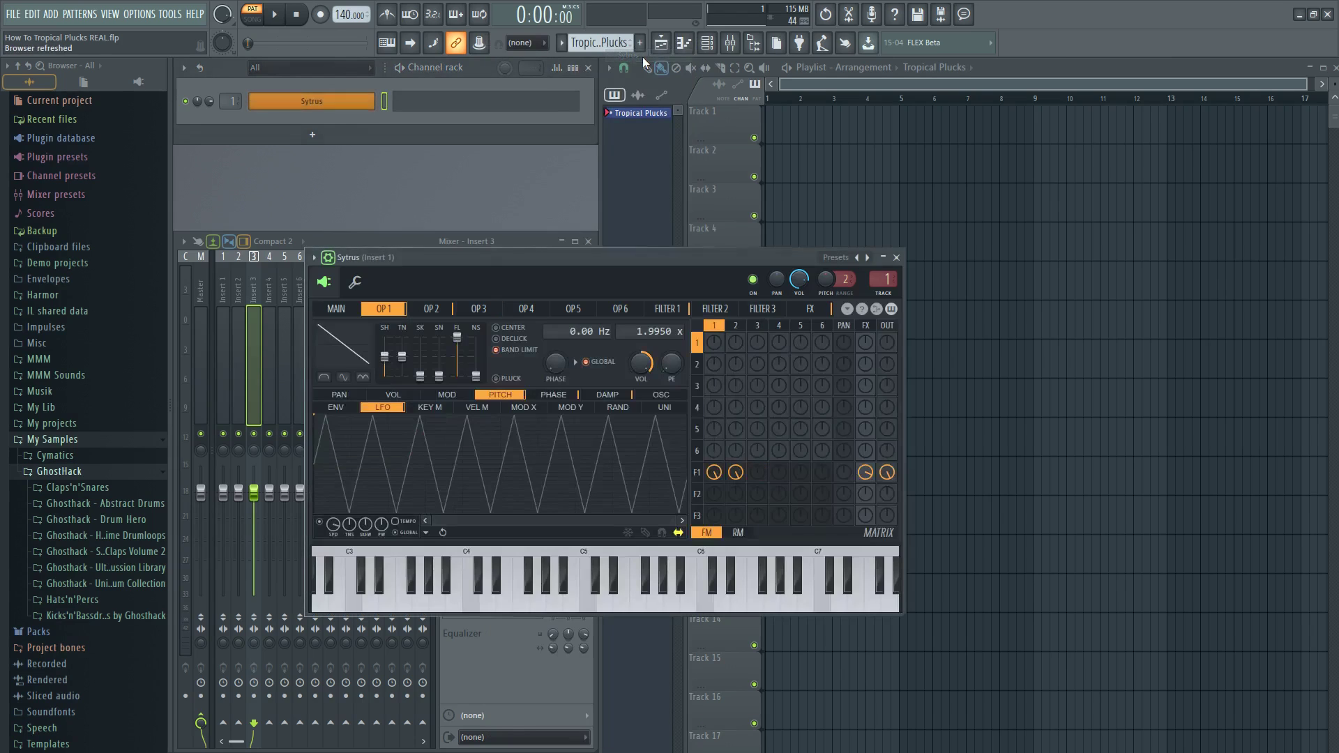
left_click_drag(496, 257, 677, 217)
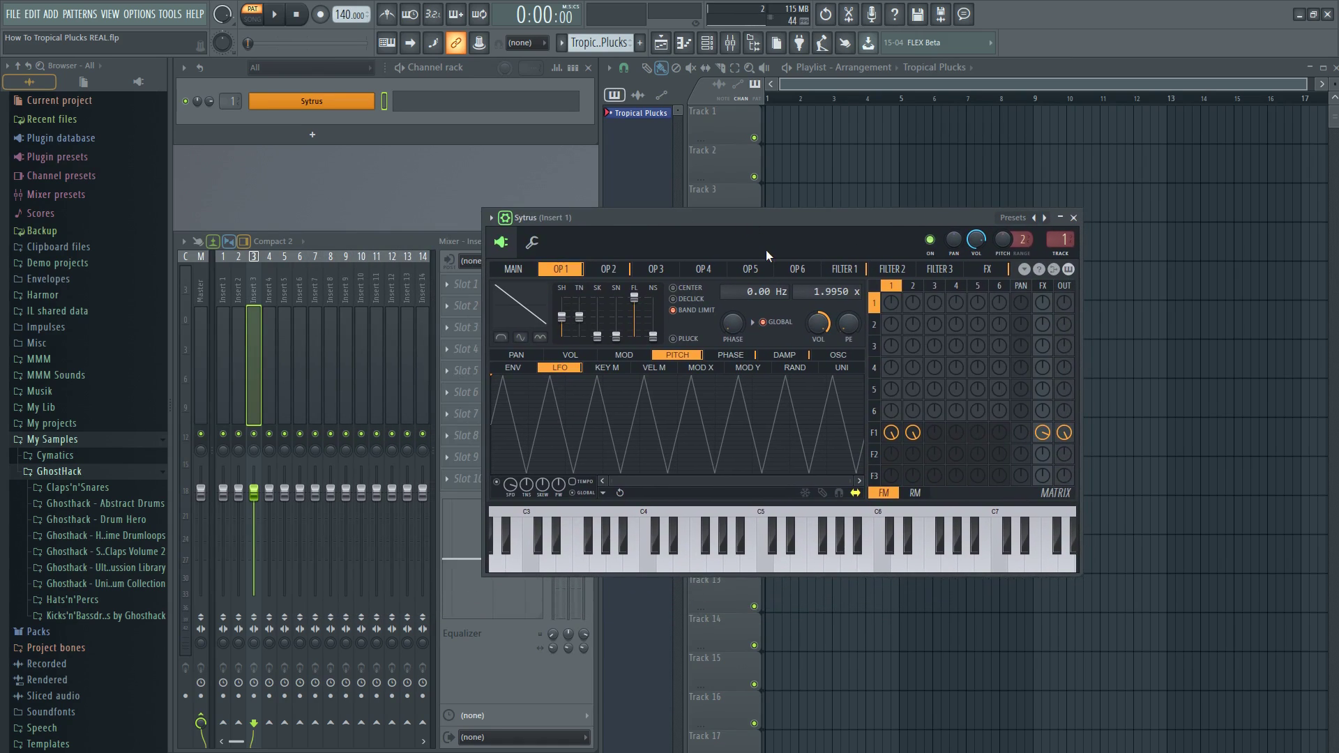
key("z")
Step: Load the Sytrus Default preset and audition it
left_click(1013, 219)
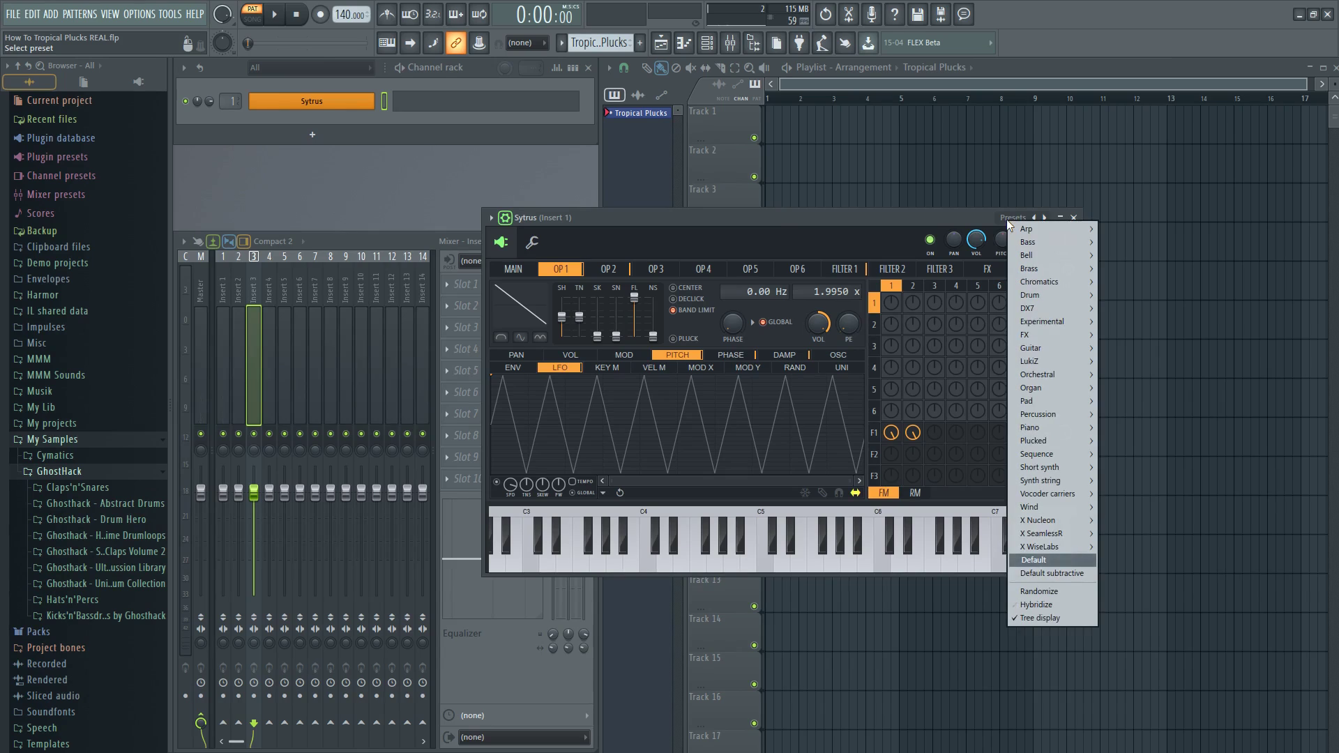
left_click(1035, 561)
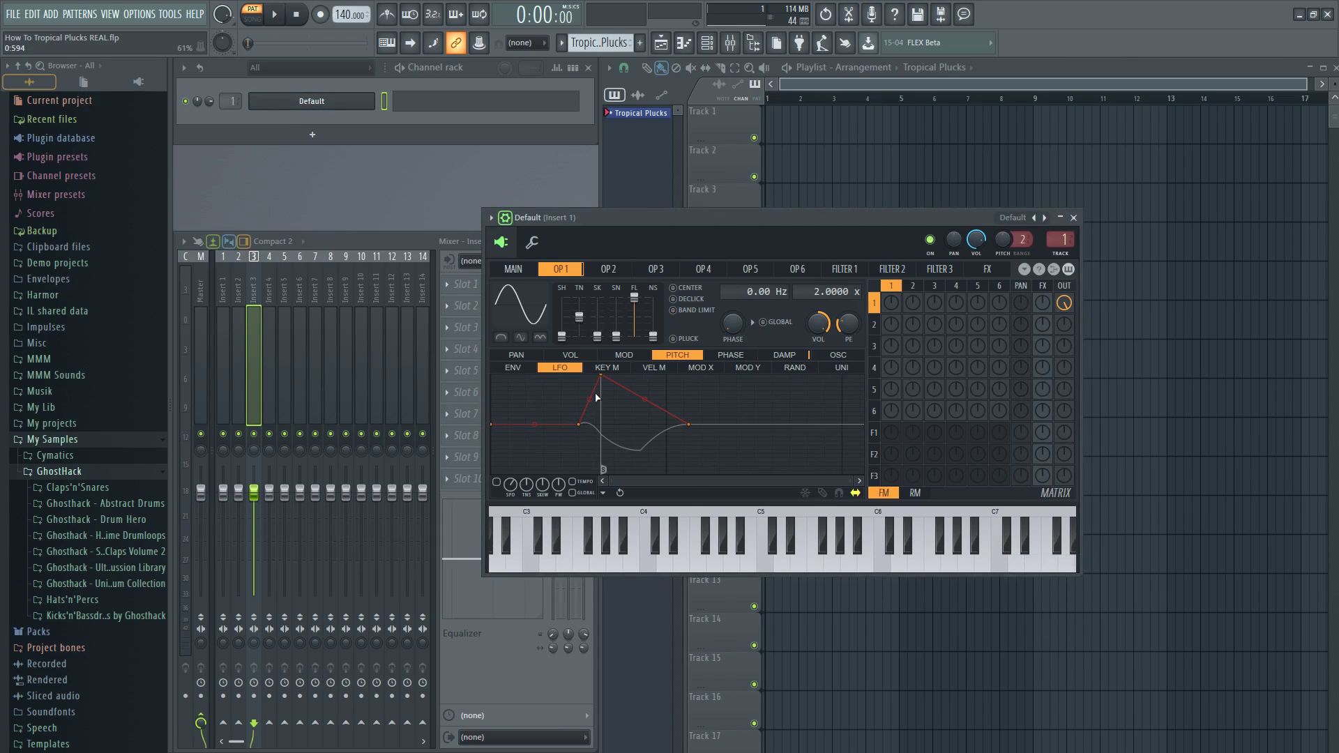
key("z")
Step: Colour the Default channel blue
right_click(370, 101)
left_click(401, 98)
left_click(396, 124)
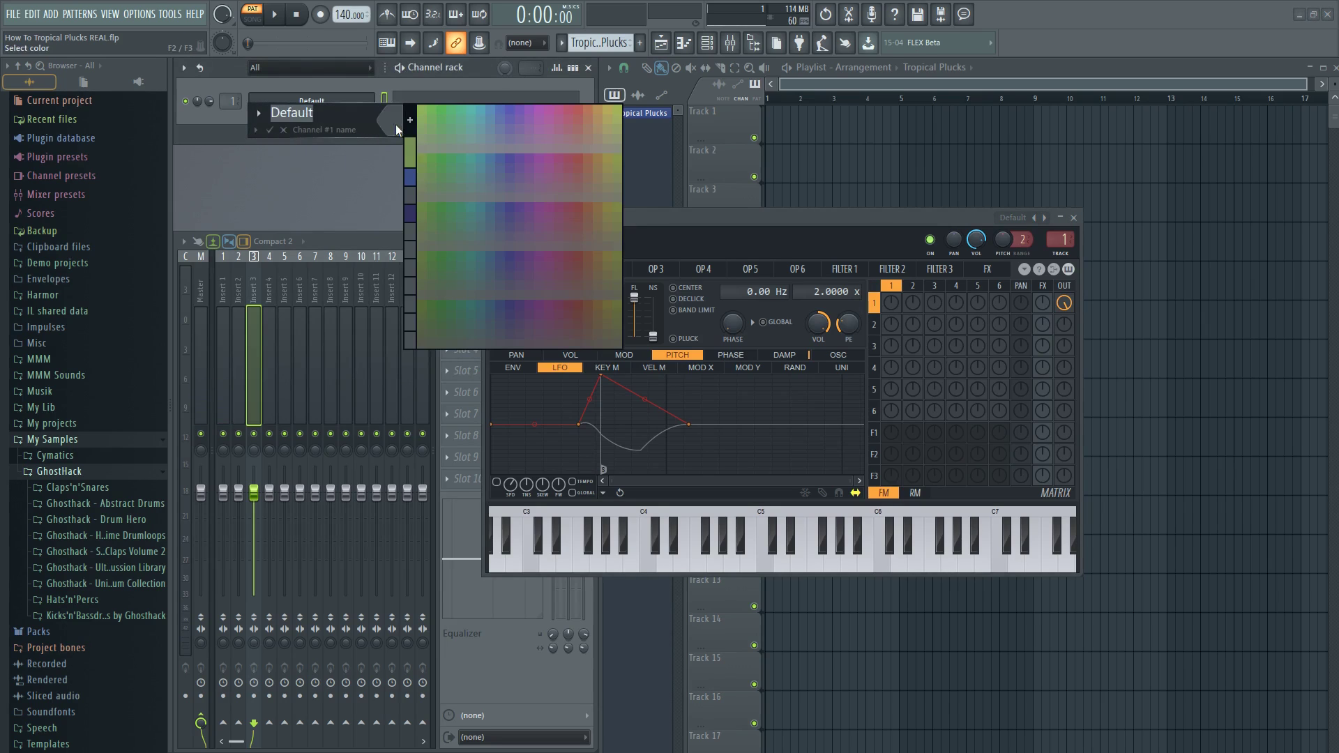
left_click(409, 178)
key("Return")
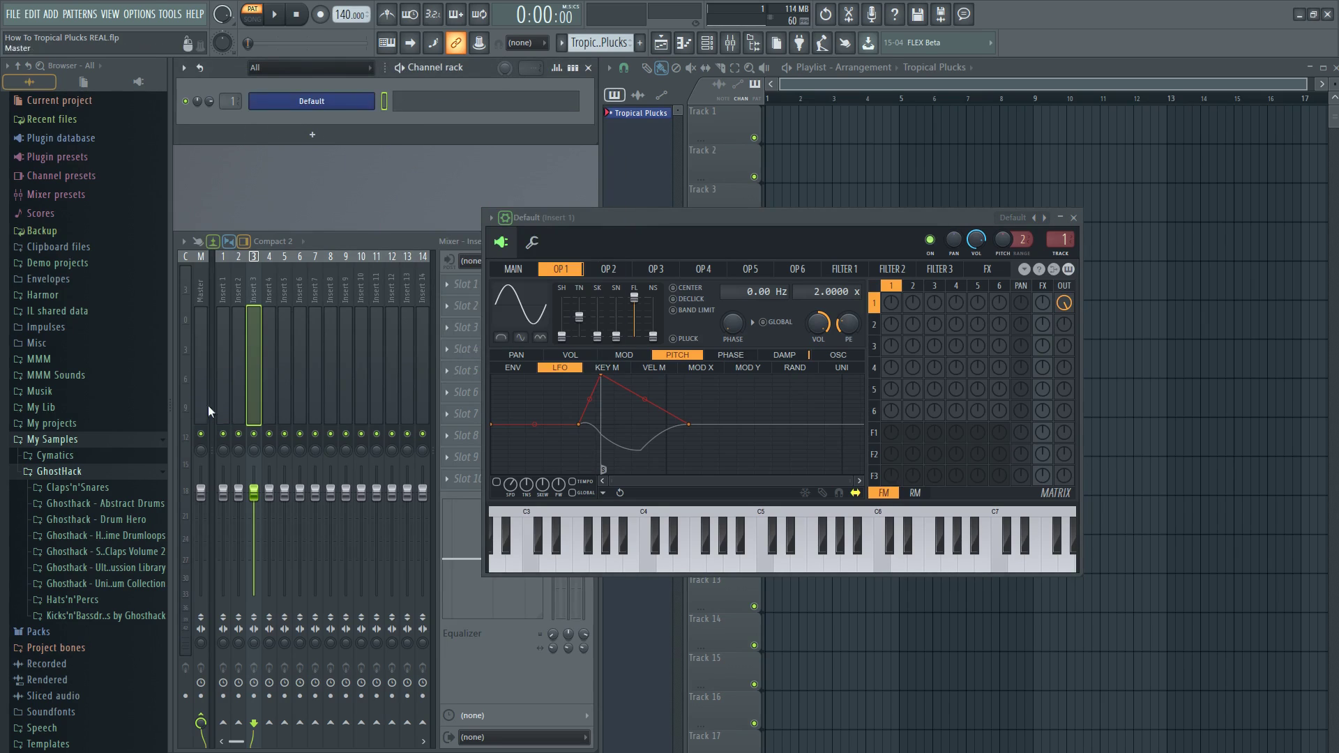
Step: Name mixer Insert 1 'Default', colour it blue, and audition the sound
left_click(224, 389)
key("F2")
left_click(217, 366)
left_click(233, 424)
key("Return")
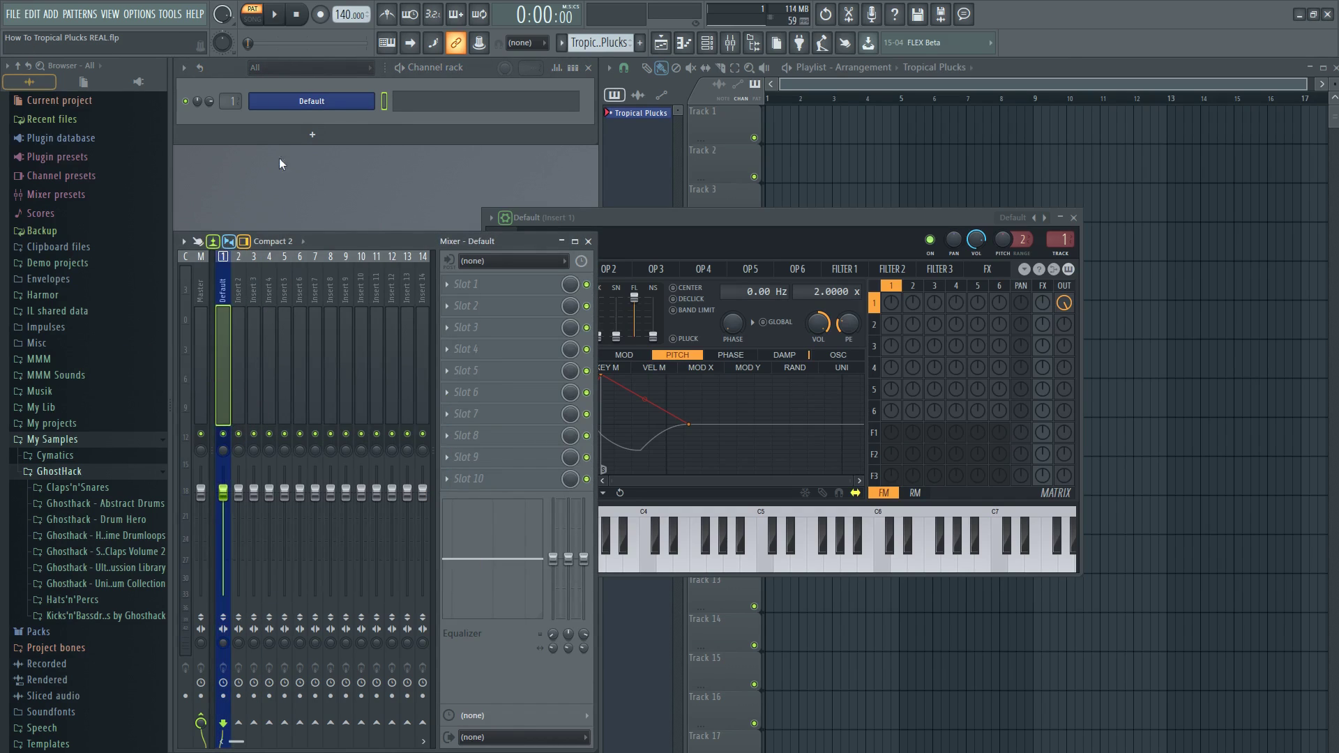
key("z")
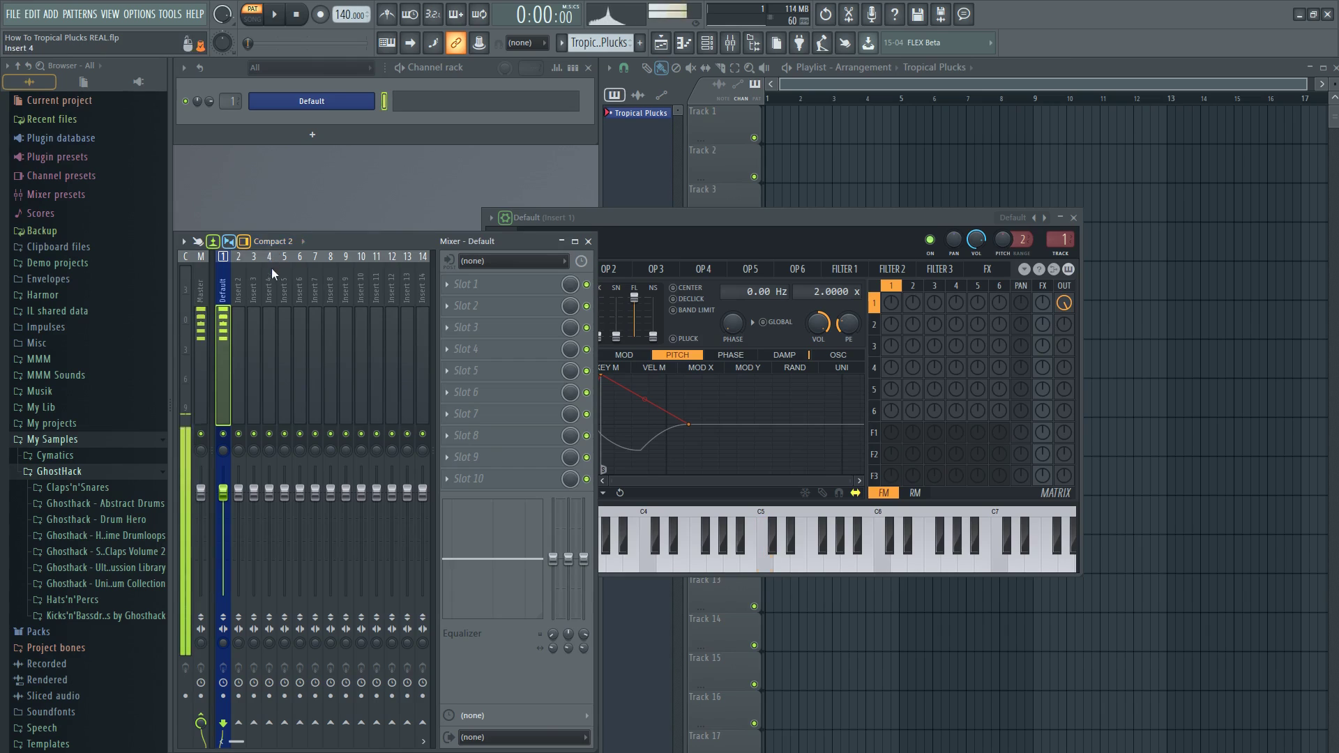
Step: Add a Plucked! instrument channel and route it to mixer Insert 2
left_click_drag(664, 220, 773, 243)
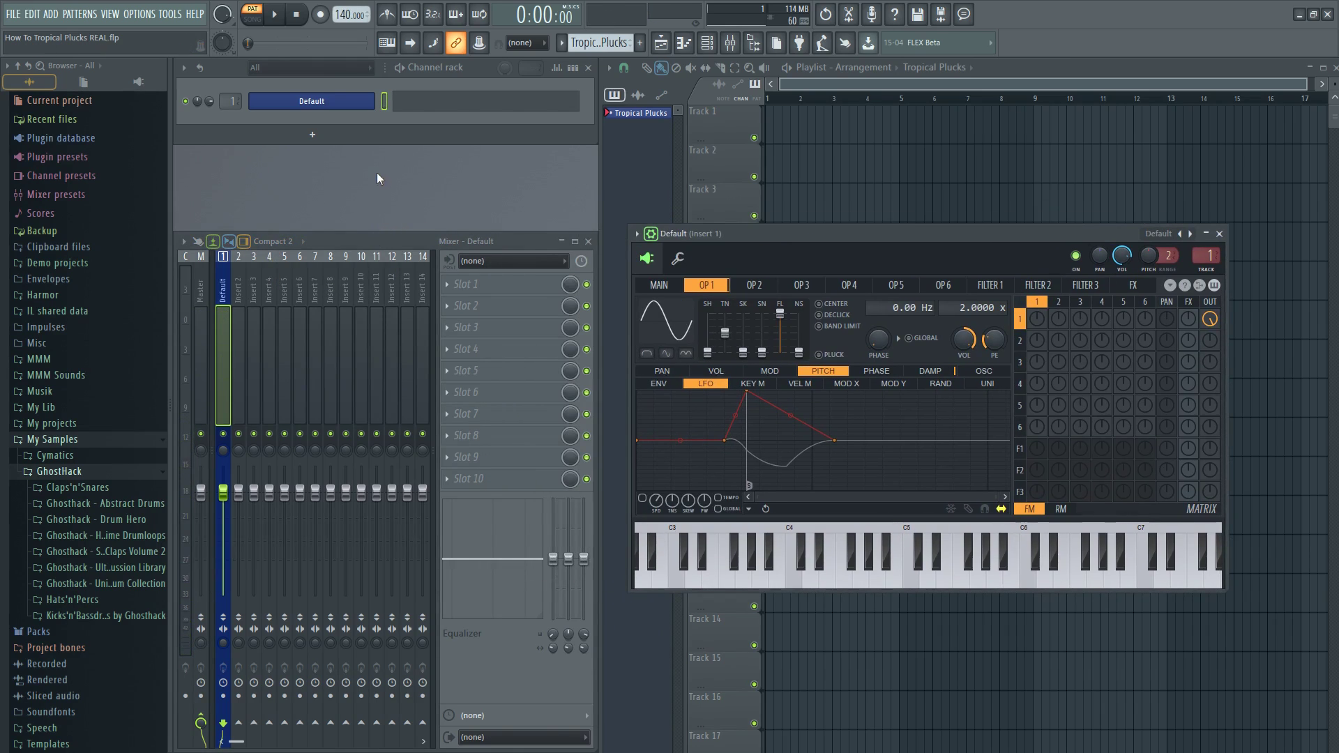
left_click(332, 135)
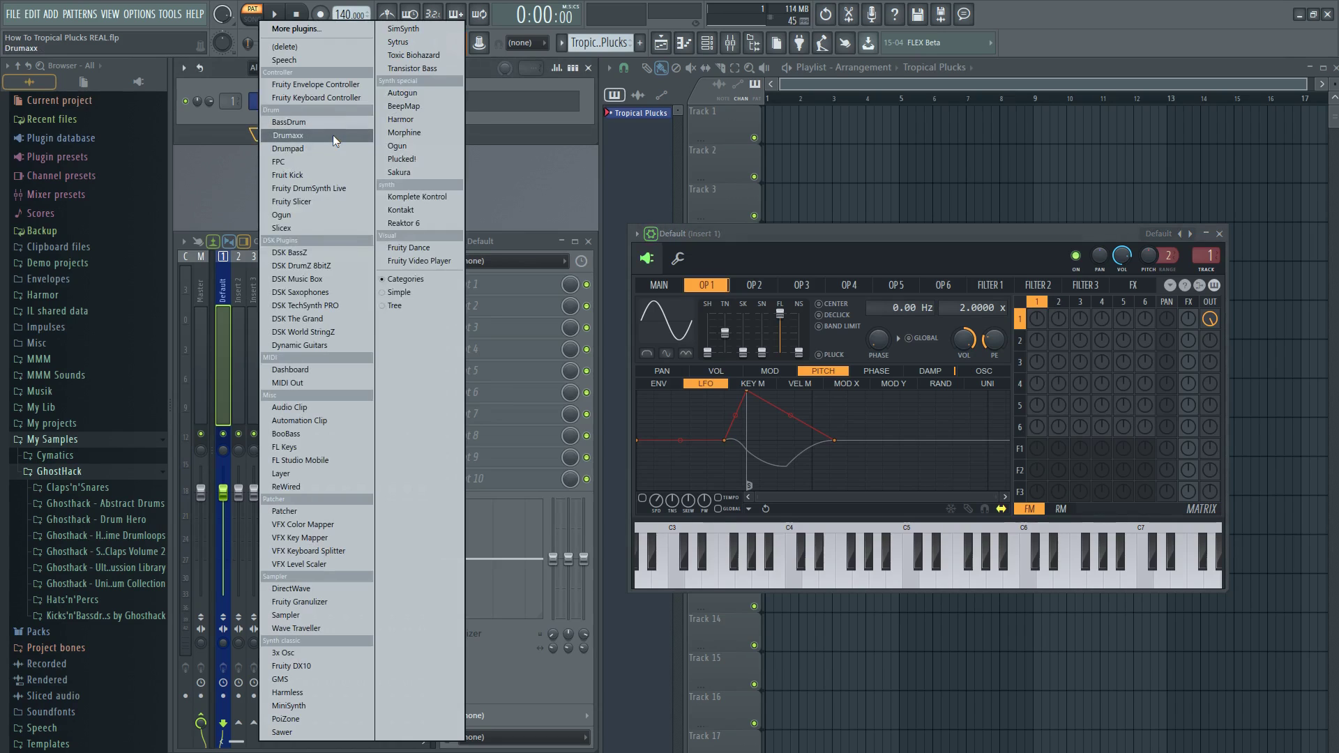
left_click(406, 160)
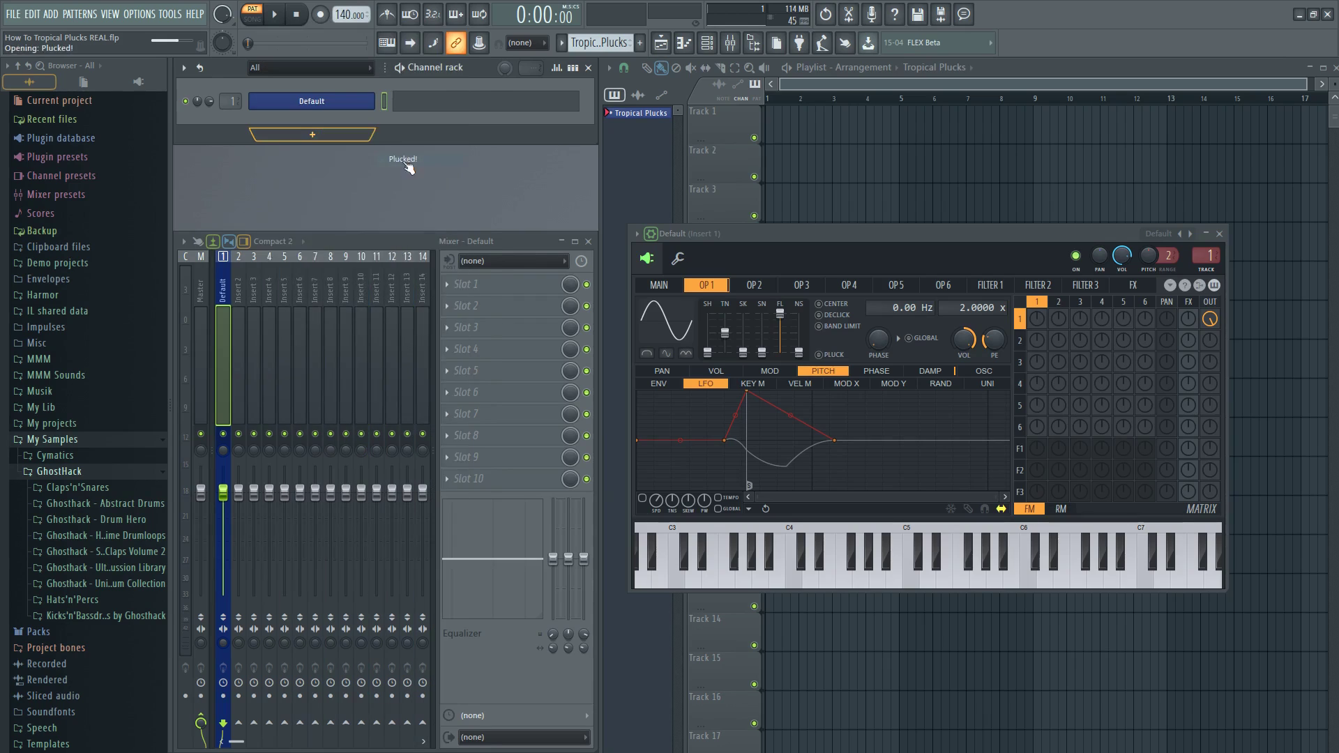
left_click_drag(398, 179, 739, 191)
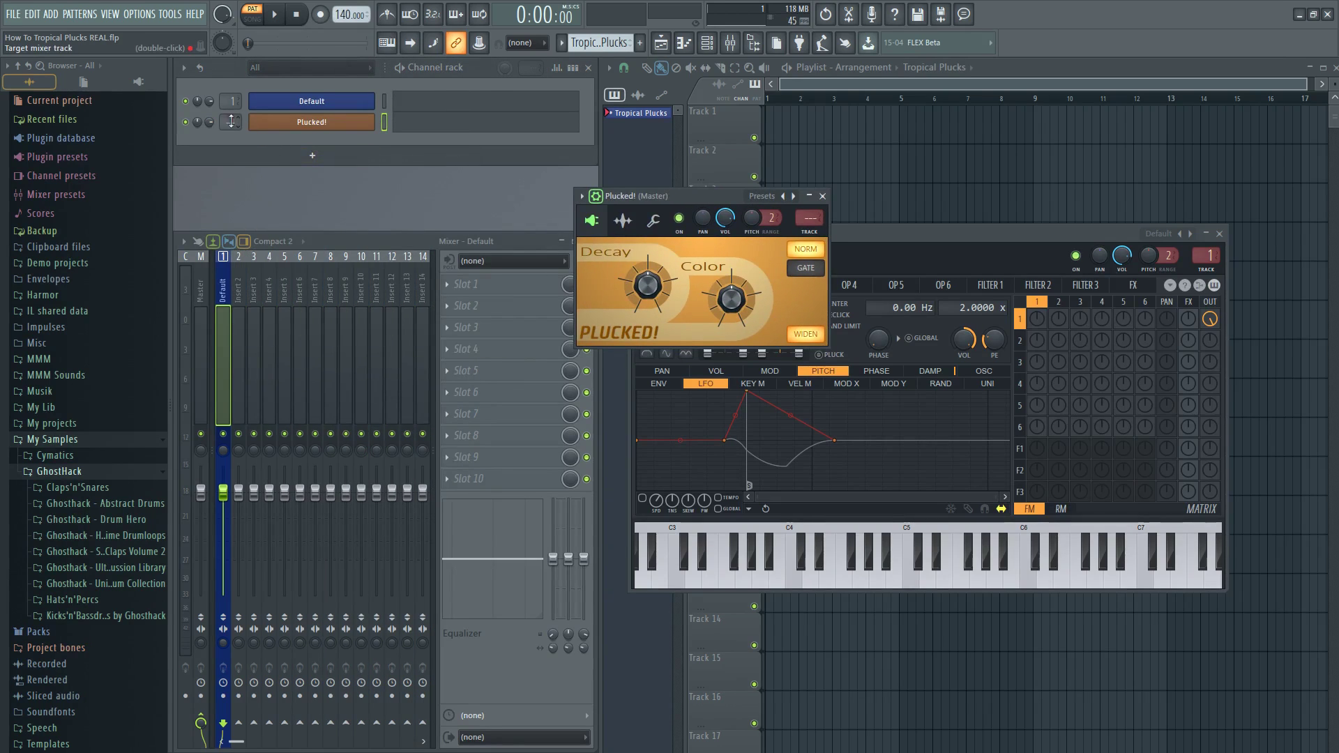
key("ctrl+l")
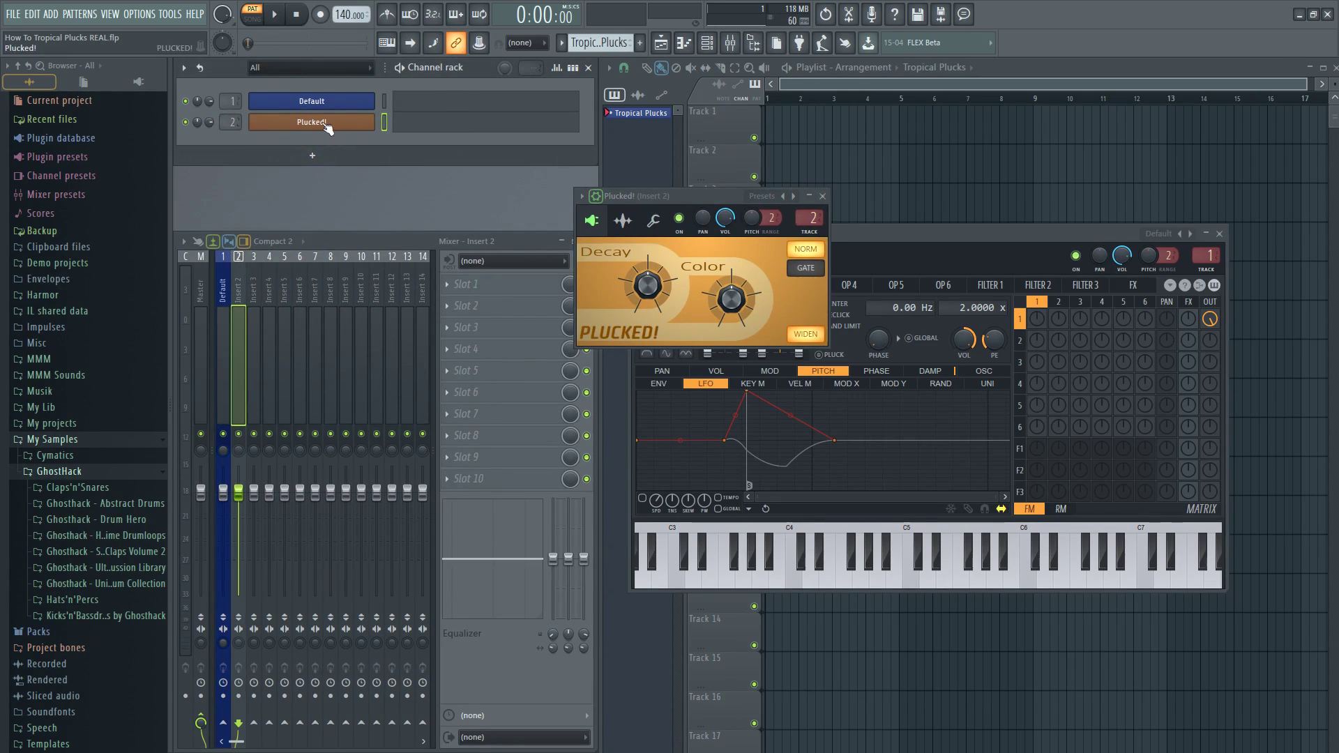
Step: Colour the Plucked! channel blue and make Insert 2 a blue insert named Plucked!
right_click(371, 120)
left_click(407, 166)
left_click(412, 197)
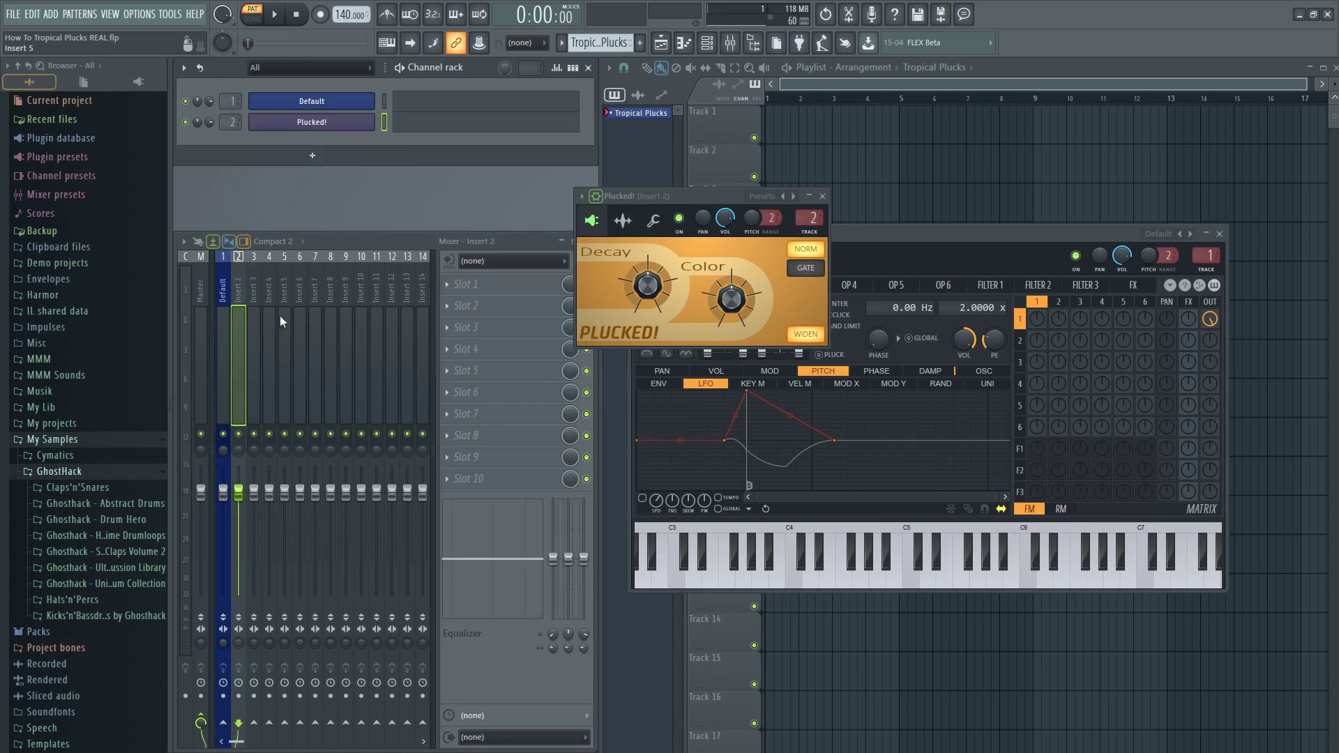
key("F2")
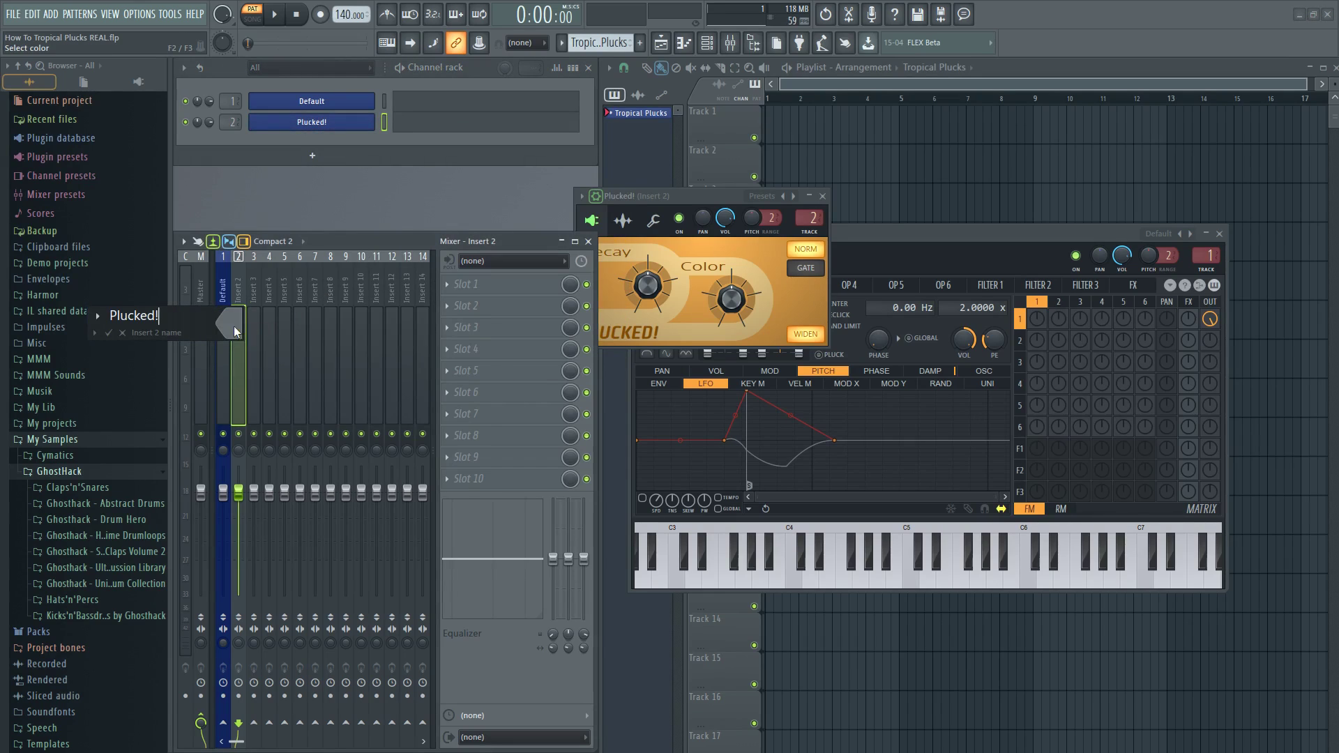
left_click(230, 323)
left_click(249, 378)
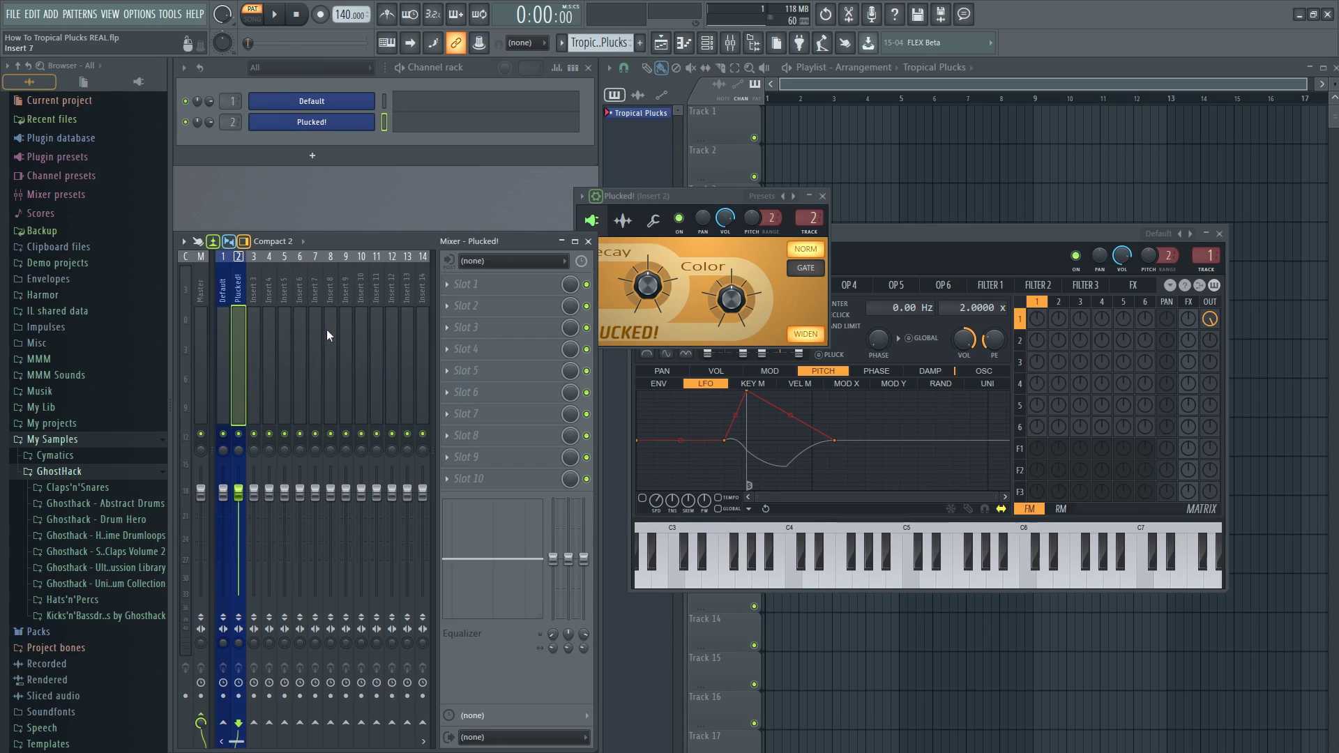
Step: Select both the Default and Plucked! inserts for routing to Insert 3
left_click(223, 335)
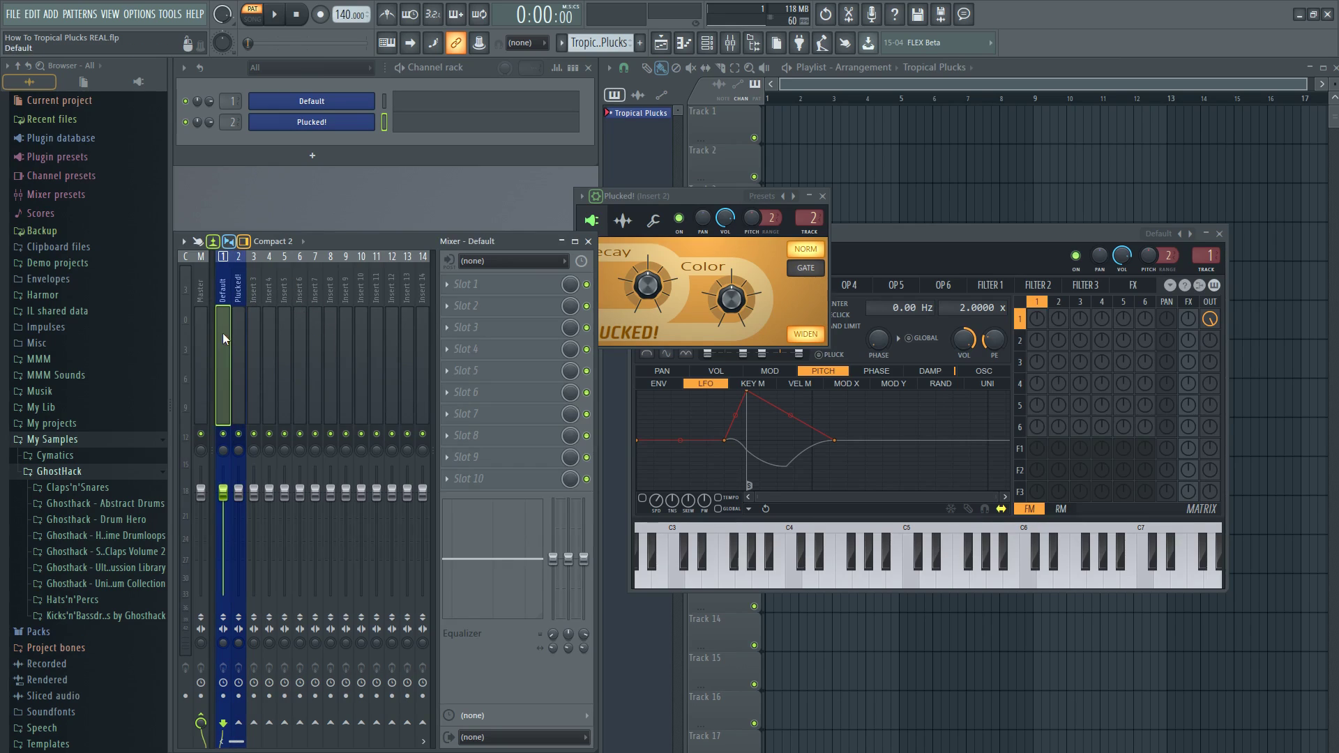
left_click(237, 331)
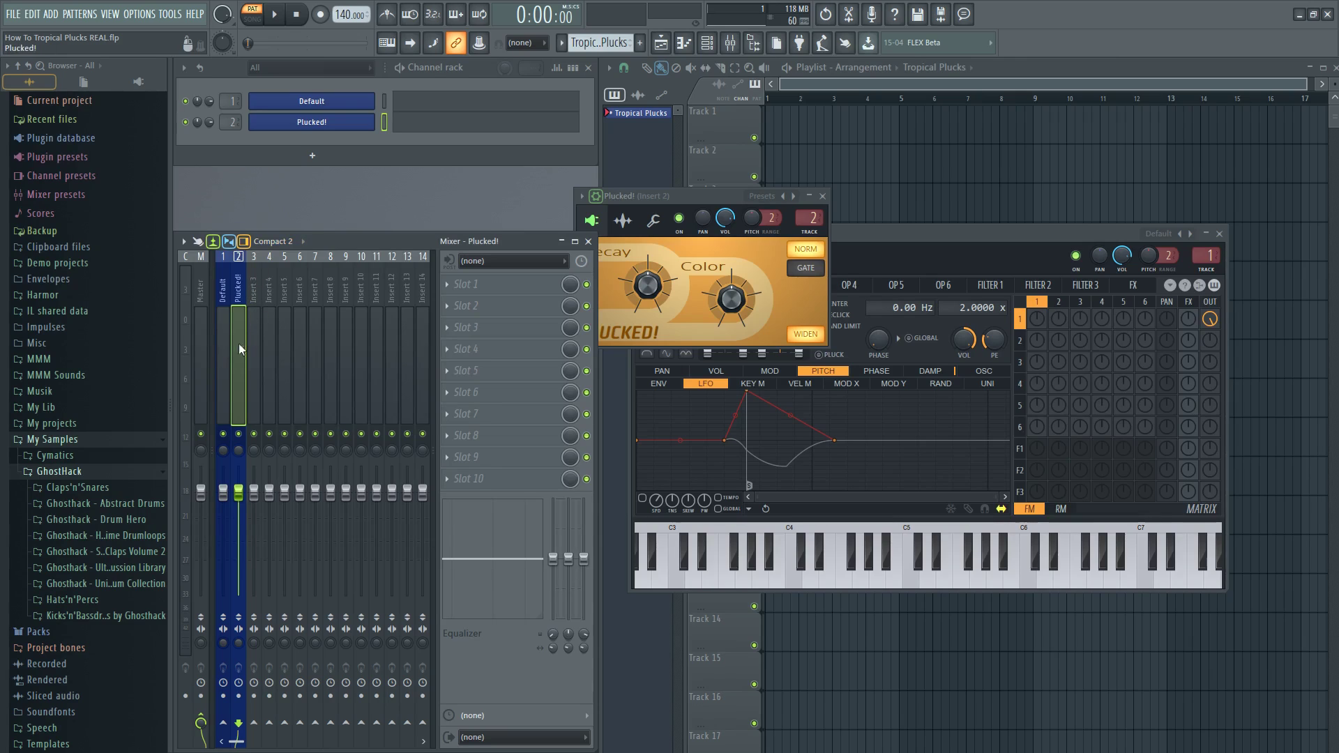
left_click(219, 348)
left_click(233, 350, "ctrl")
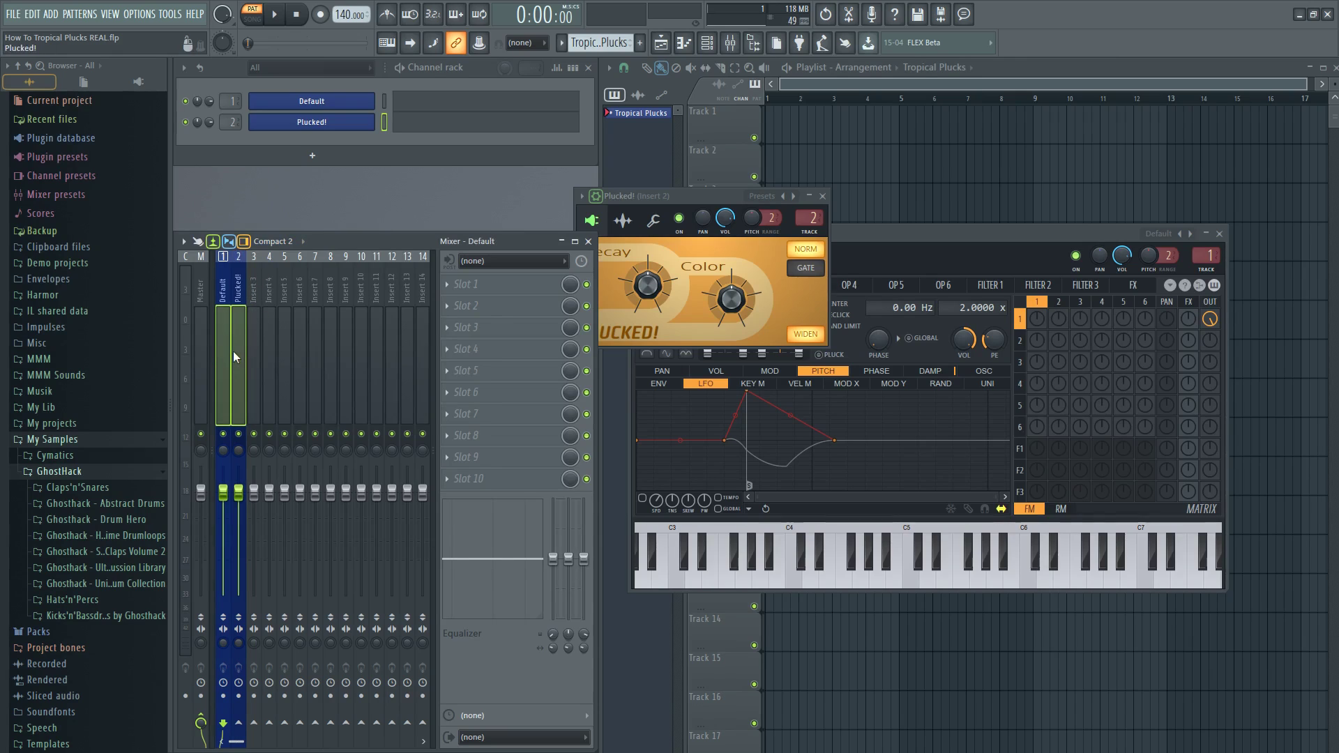
right_click(260, 726)
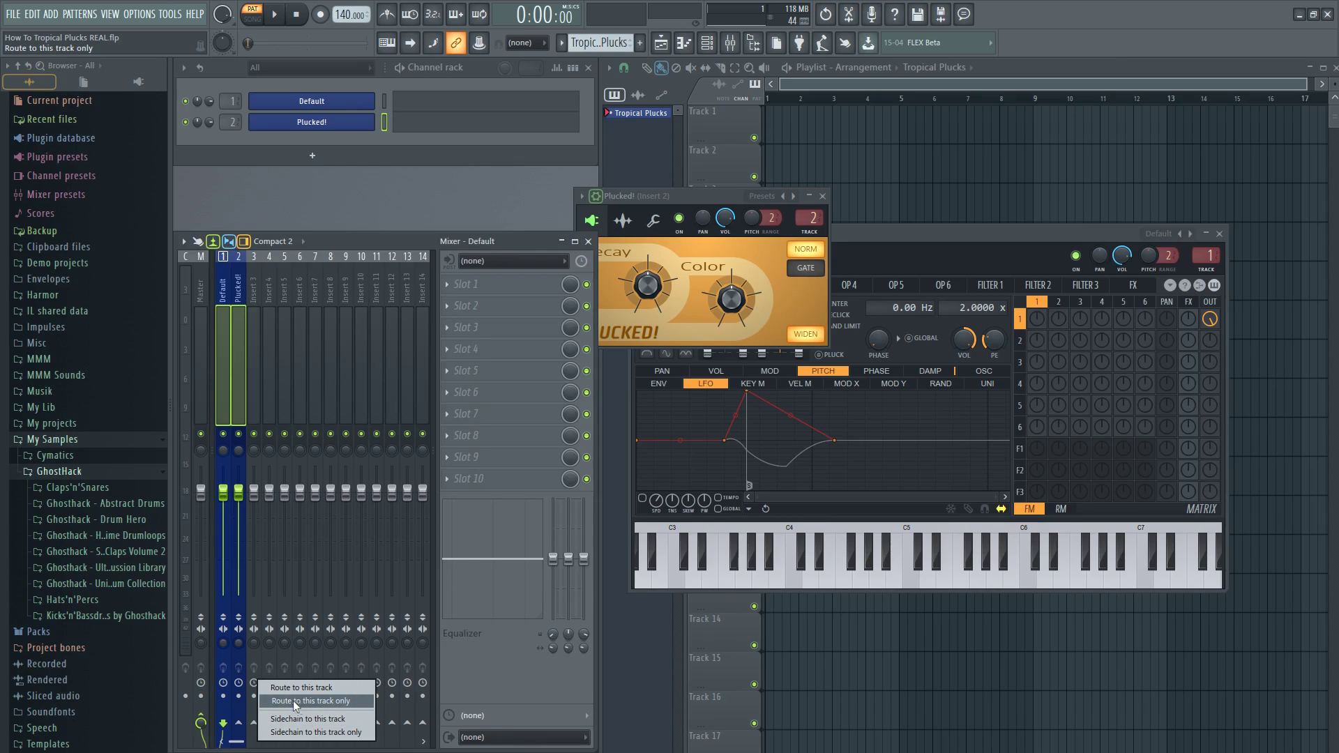
Step: Route the Default and Plucked! inserts only to insert 3 and name it TROPICAL PLUCKS in blue
left_click(296, 704)
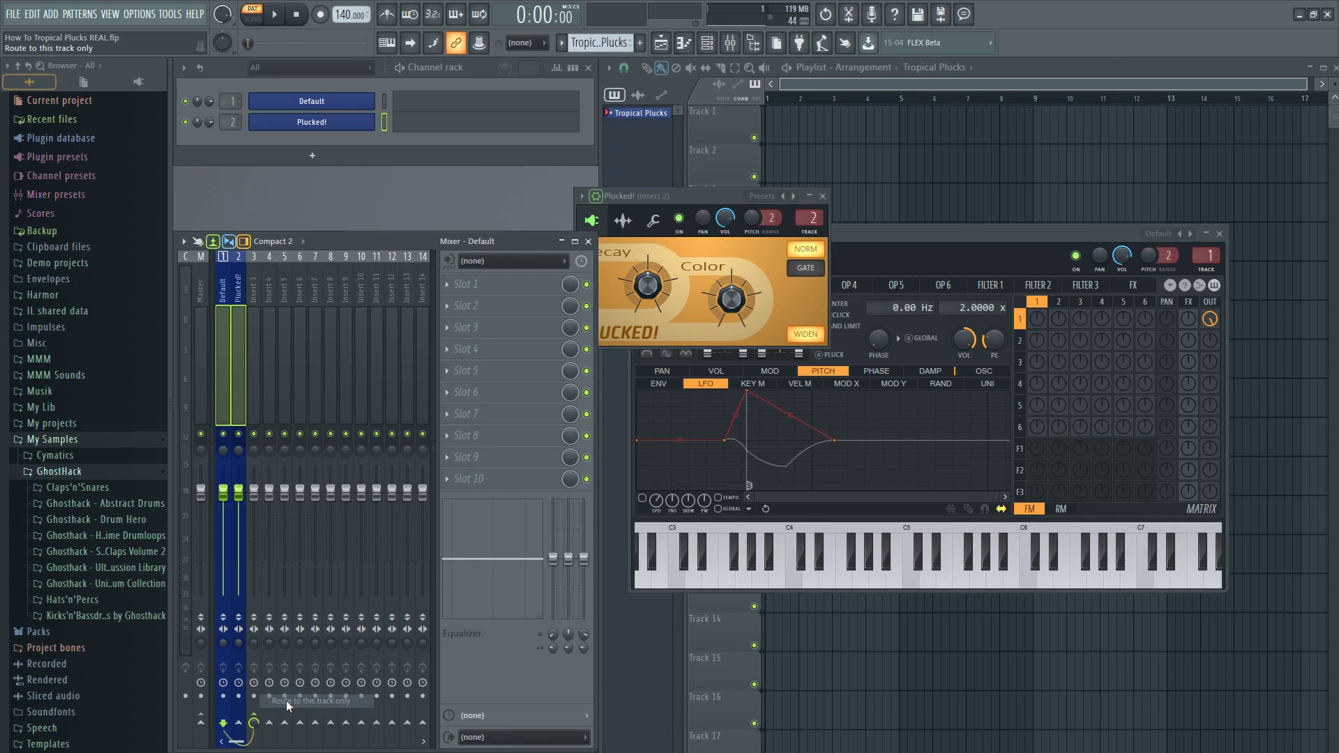
left_click(249, 393)
key("F2")
type("TROPICAL PLUC")
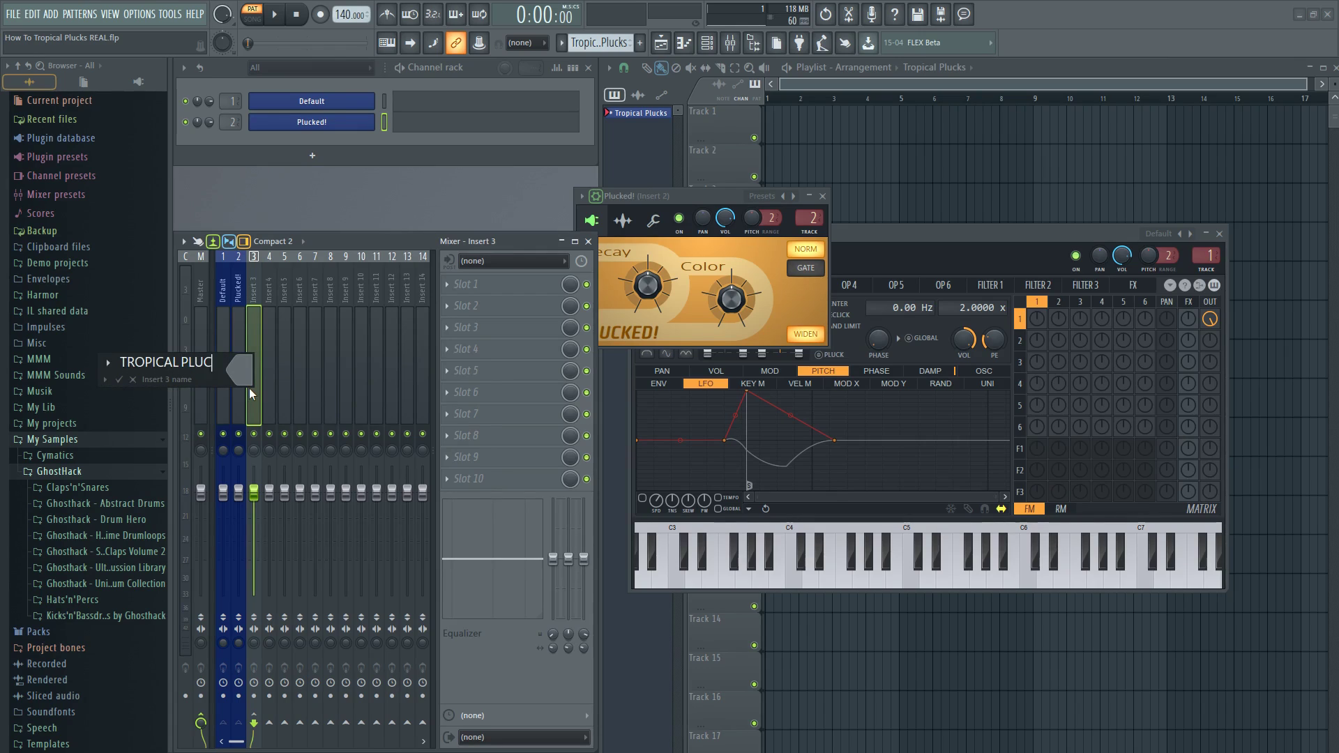
type("KS")
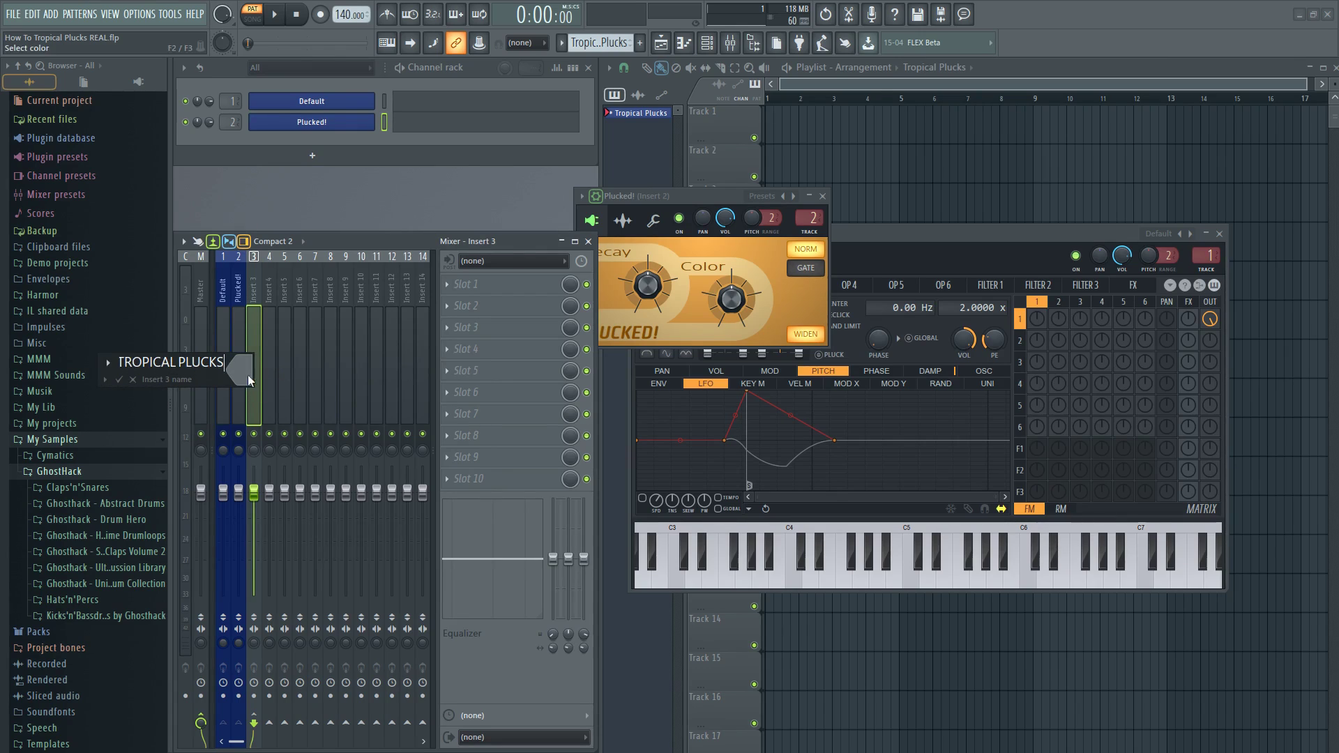
left_click(248, 375)
left_click(266, 440)
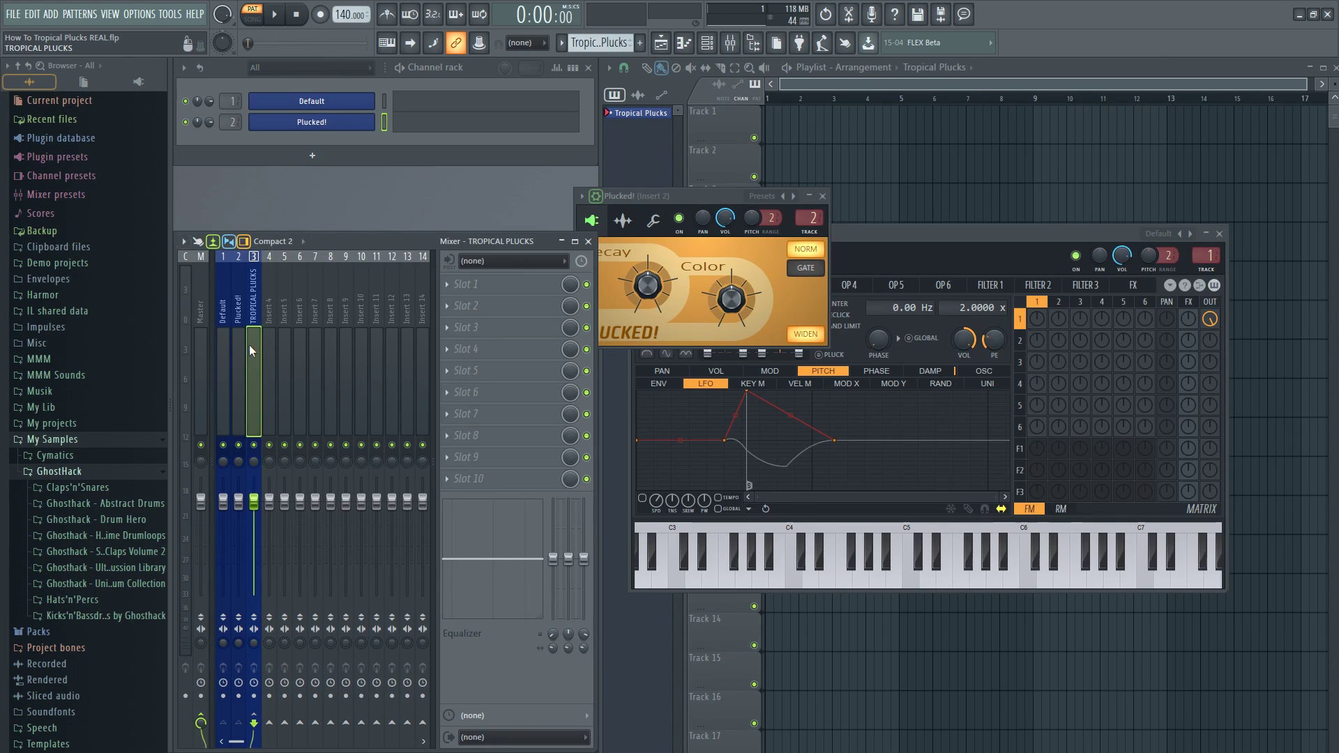
left_click(234, 358)
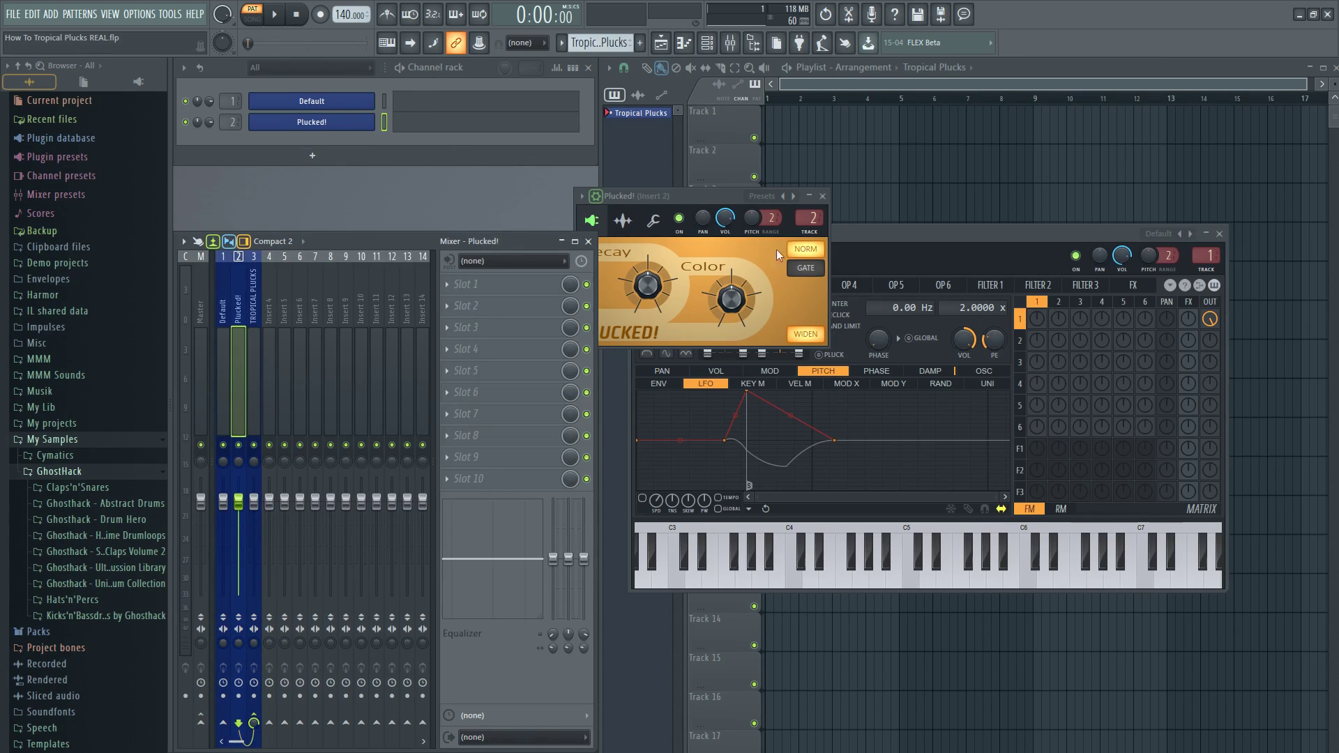
Step: In the Sytrus Default MAIN page, enable draft HQ envelopes and raise draft oversampling to 4x
left_click_drag(951, 236, 808, 193)
key("z")
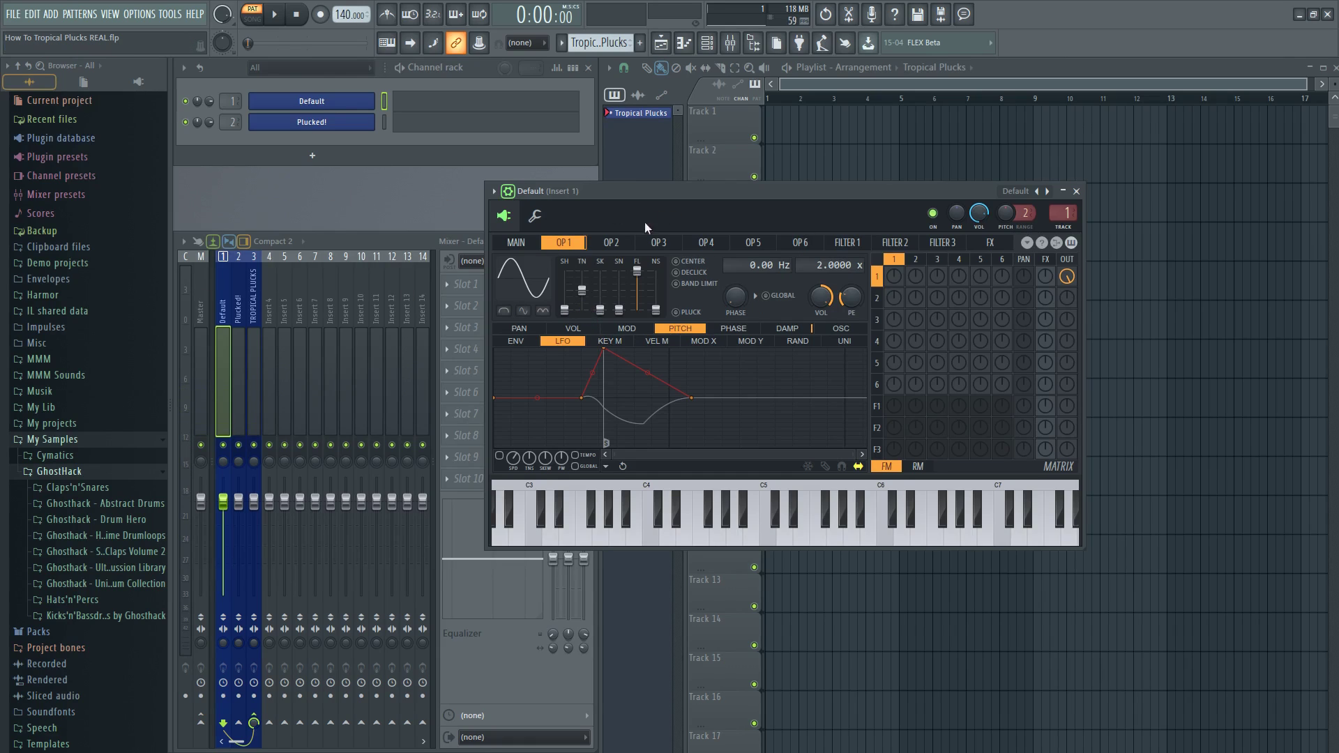
left_click(532, 245)
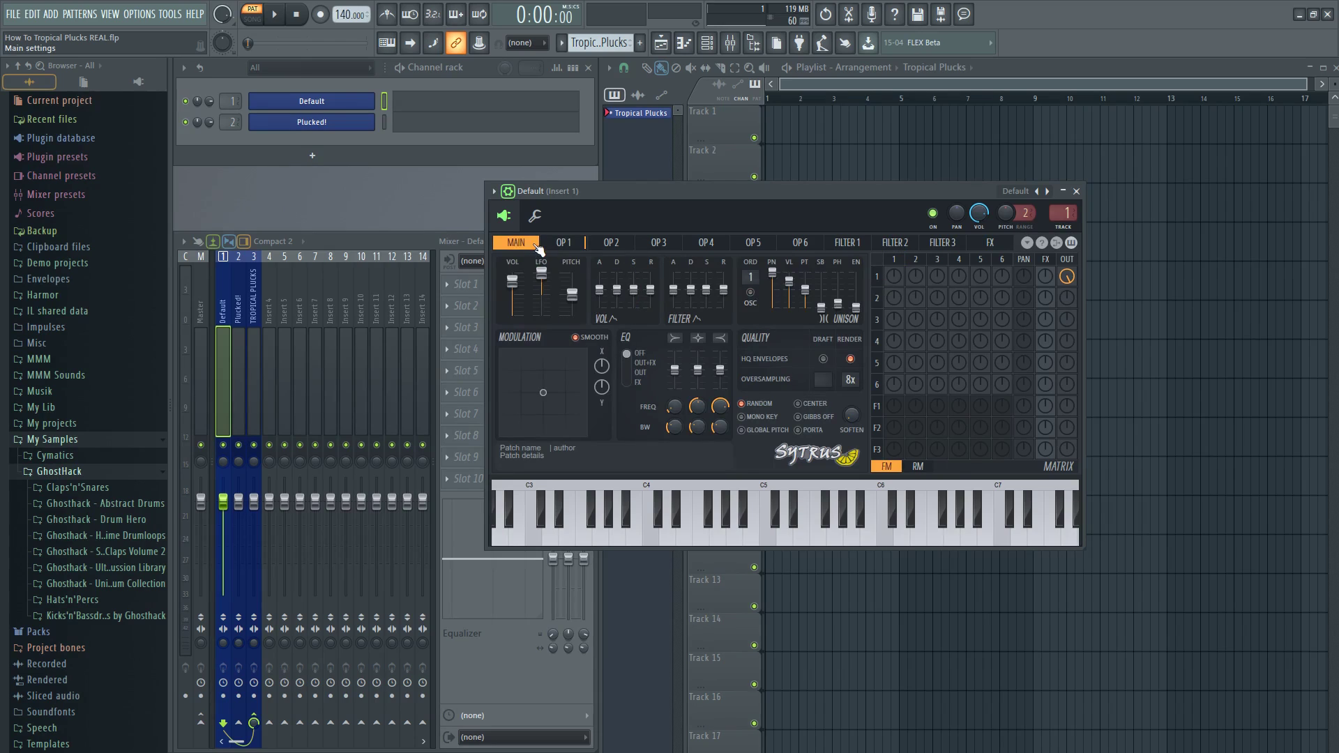
left_click(823, 359)
left_click_drag(823, 379, 823, 359)
left_click_drag(656, 191, 608, 219)
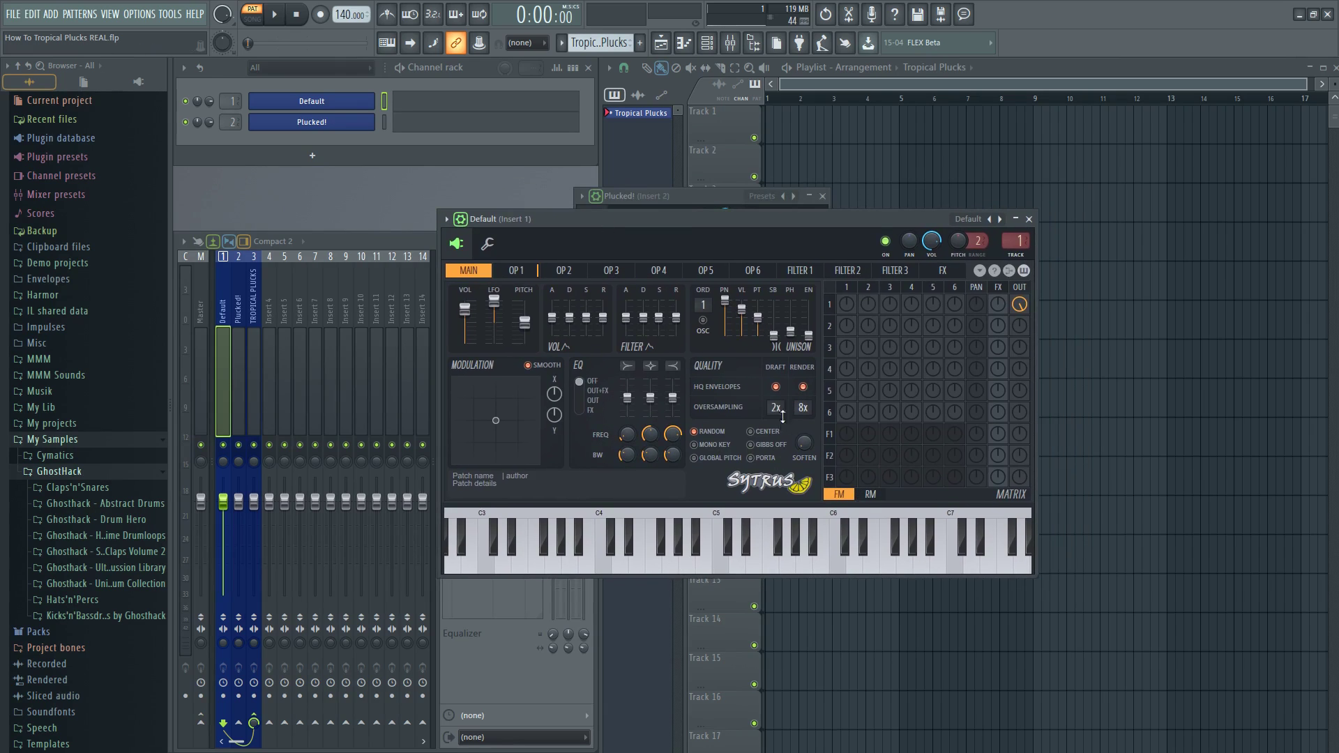
Step: Set Sytrus operator 1's shape to about 48%, raise tension, skew fully, and add 59% noise
left_click(528, 271)
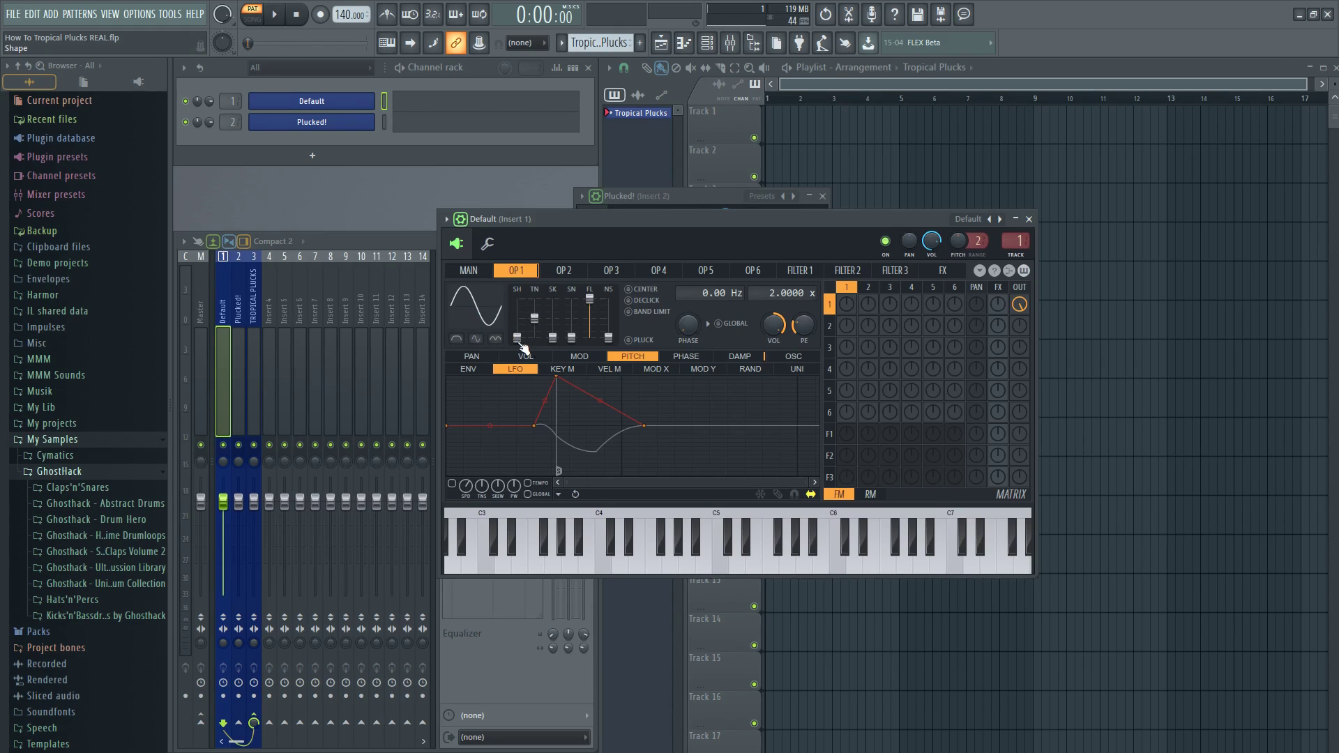
left_click_drag(516, 338, 517, 318)
left_click_drag(534, 319, 534, 299)
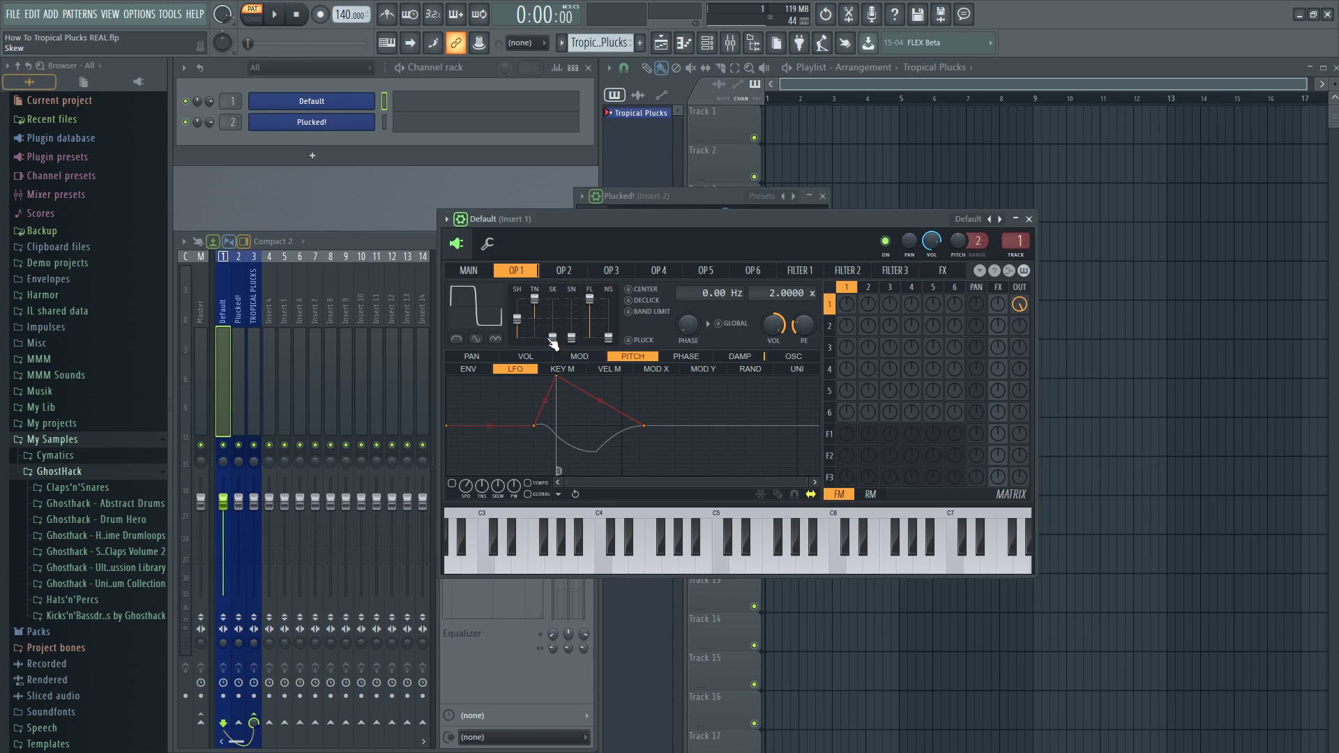
left_click_drag(553, 337, 552, 299)
left_click_drag(608, 337, 608, 320)
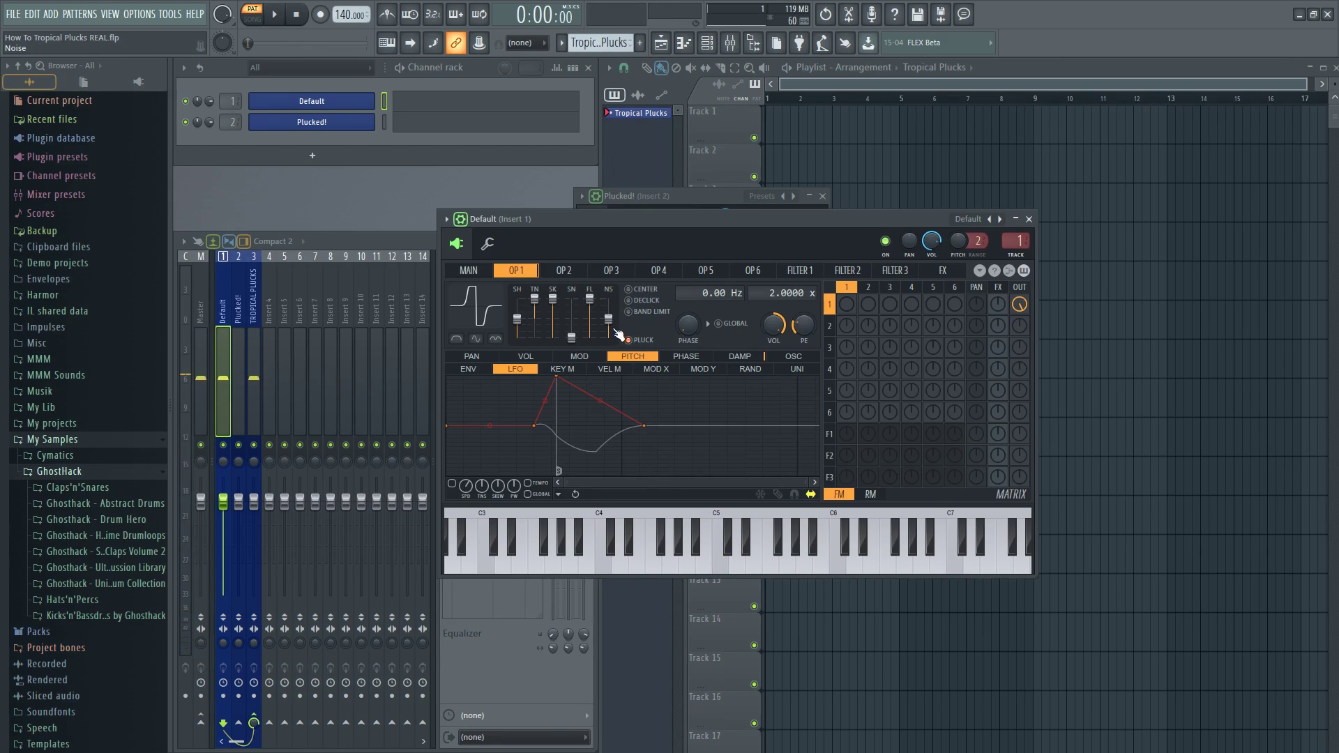
left_click_drag(608, 319, 608, 316)
left_click_drag(517, 319, 516, 318)
left_click_drag(488, 318, 479, 305)
left_click_drag(520, 323, 517, 318)
Step: Audition the reshaped operator with C5, B4 and a chord
key("z")
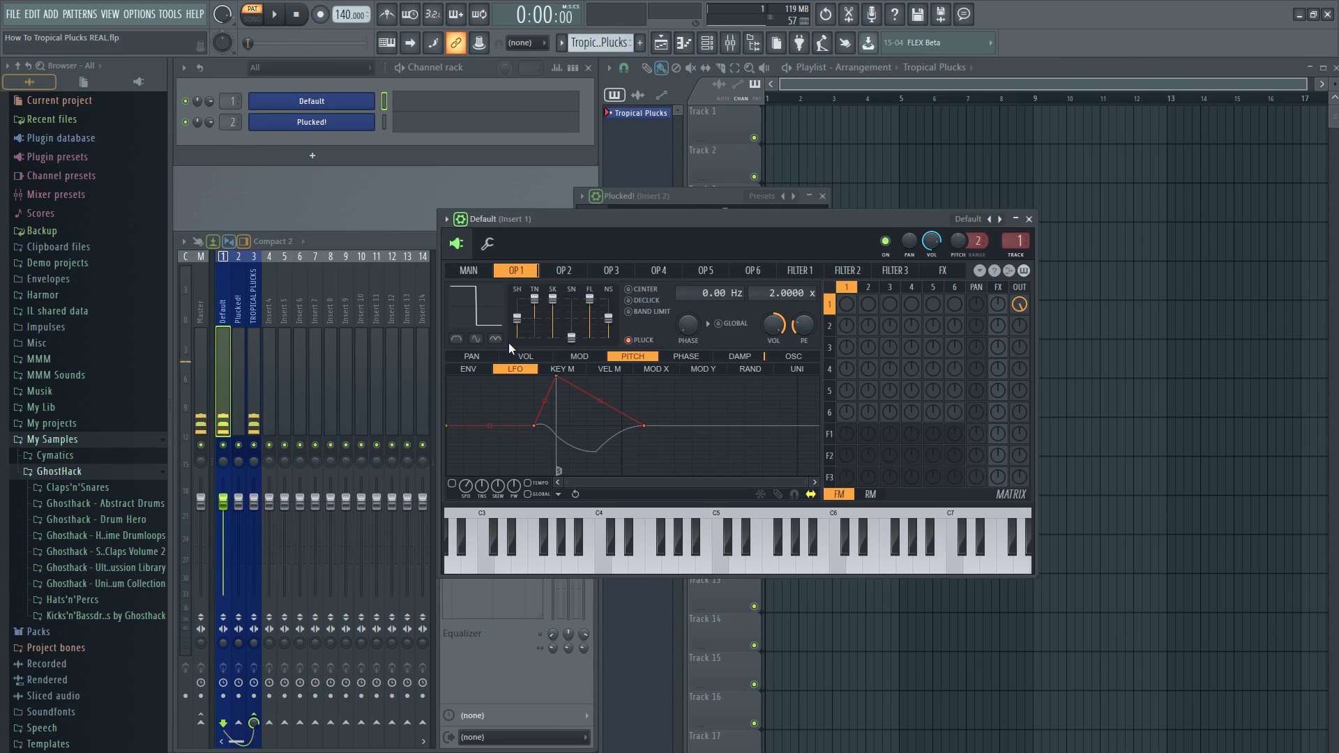
key("z")
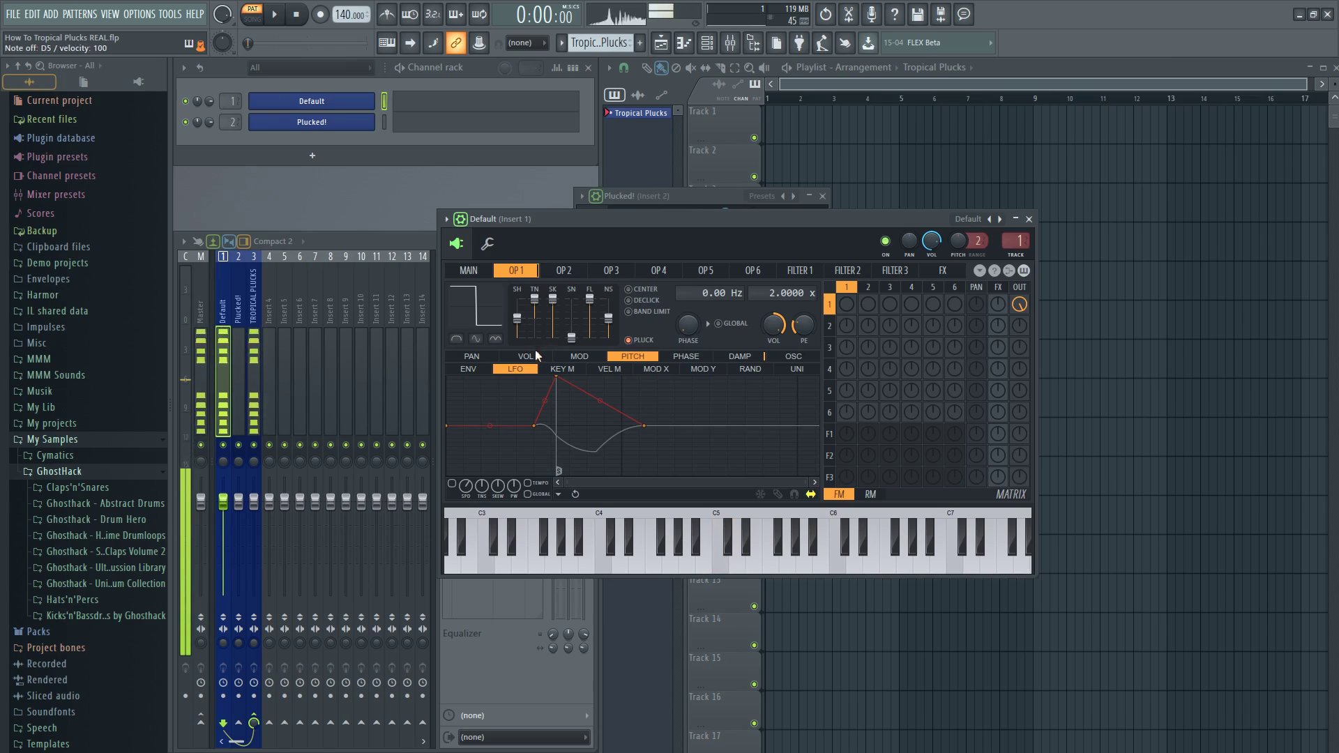
key("m")
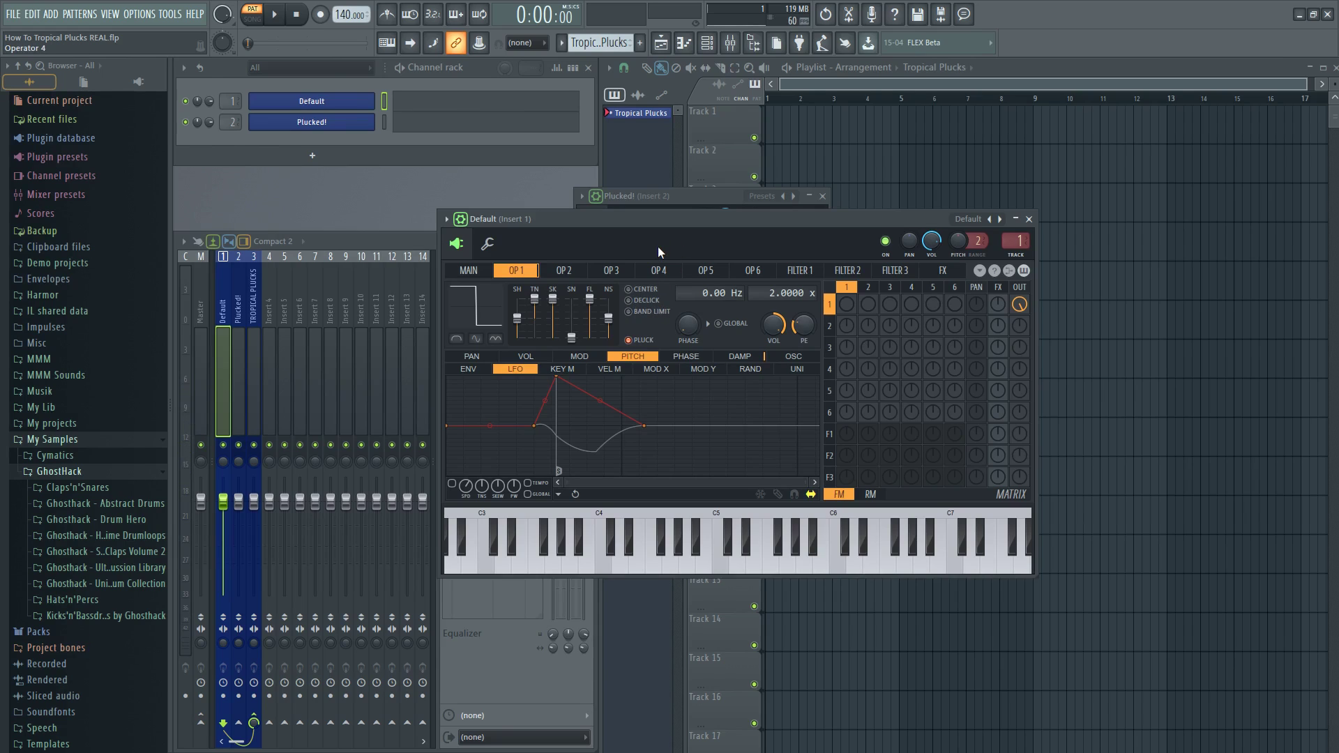
key("m")
key("e")
key("t")
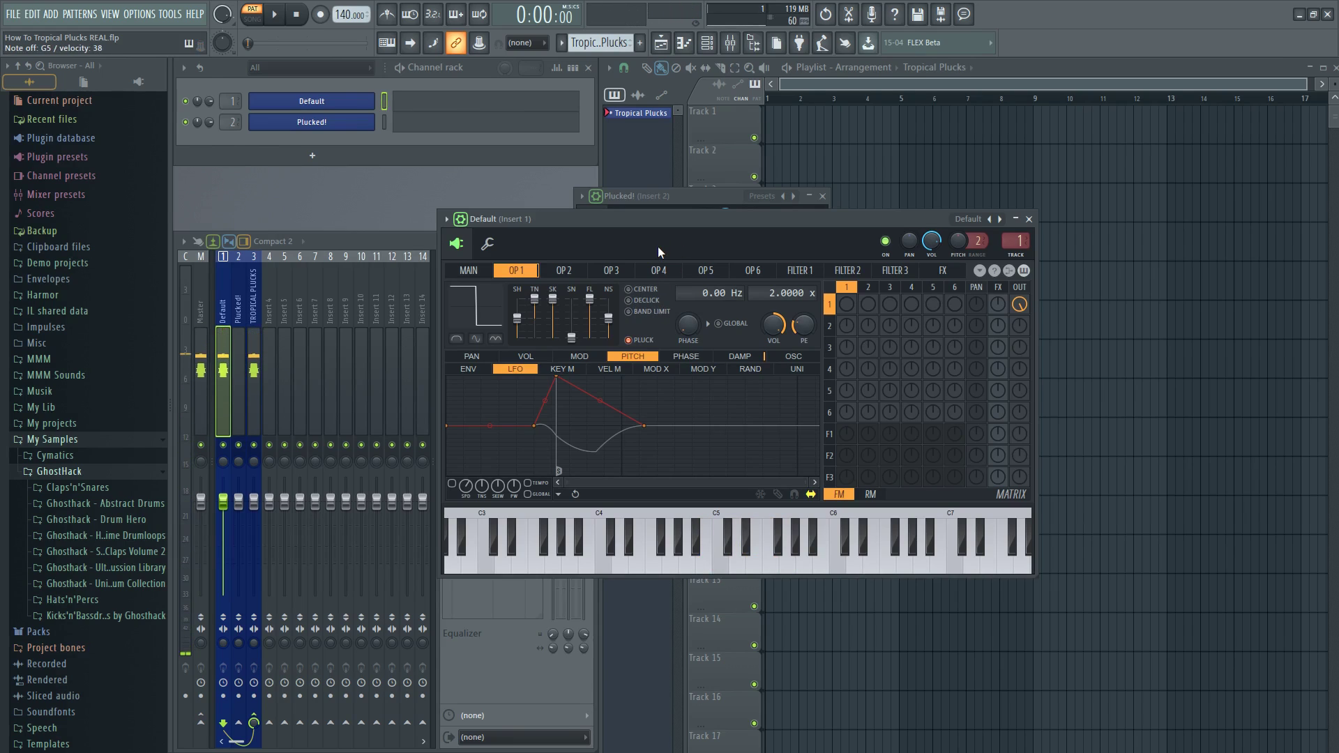
Step: Move the Sytrus window aside and bring up the Plucked! plugin window in its place
left_click_drag(724, 215, 848, 190)
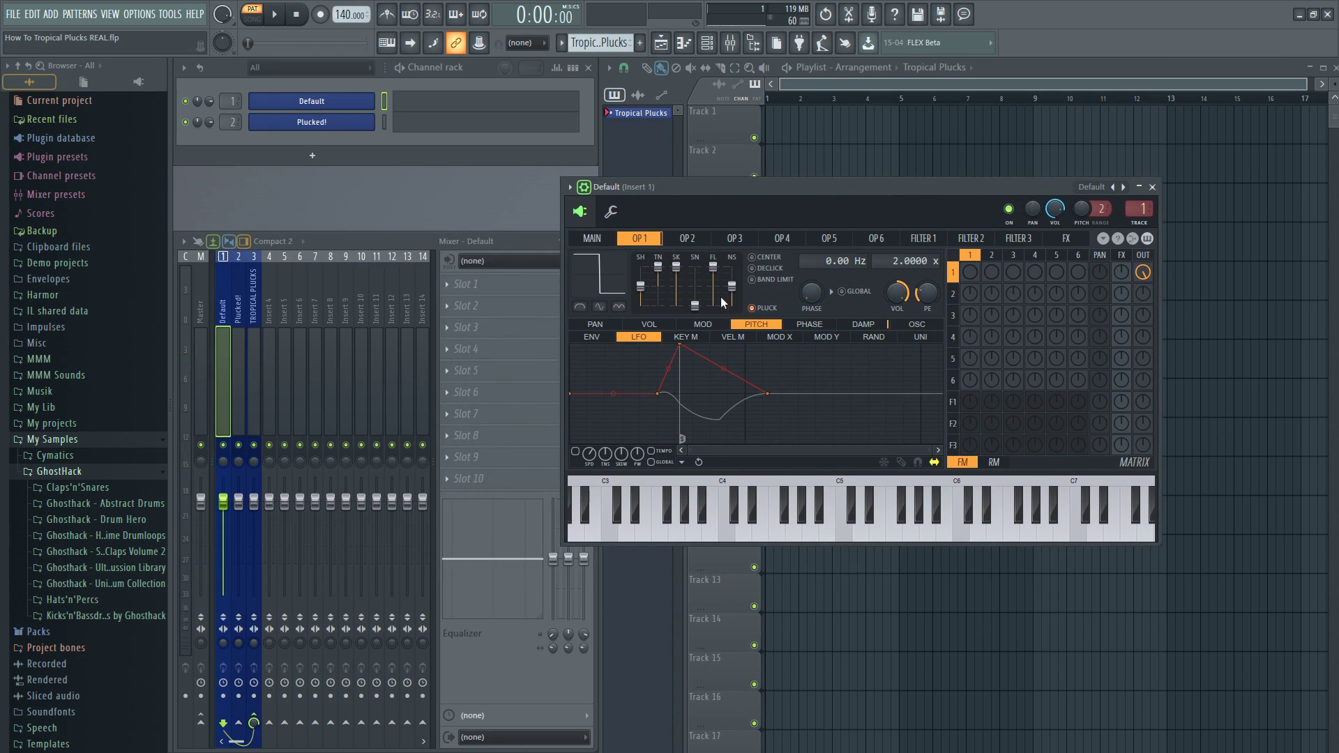
left_click(312, 122)
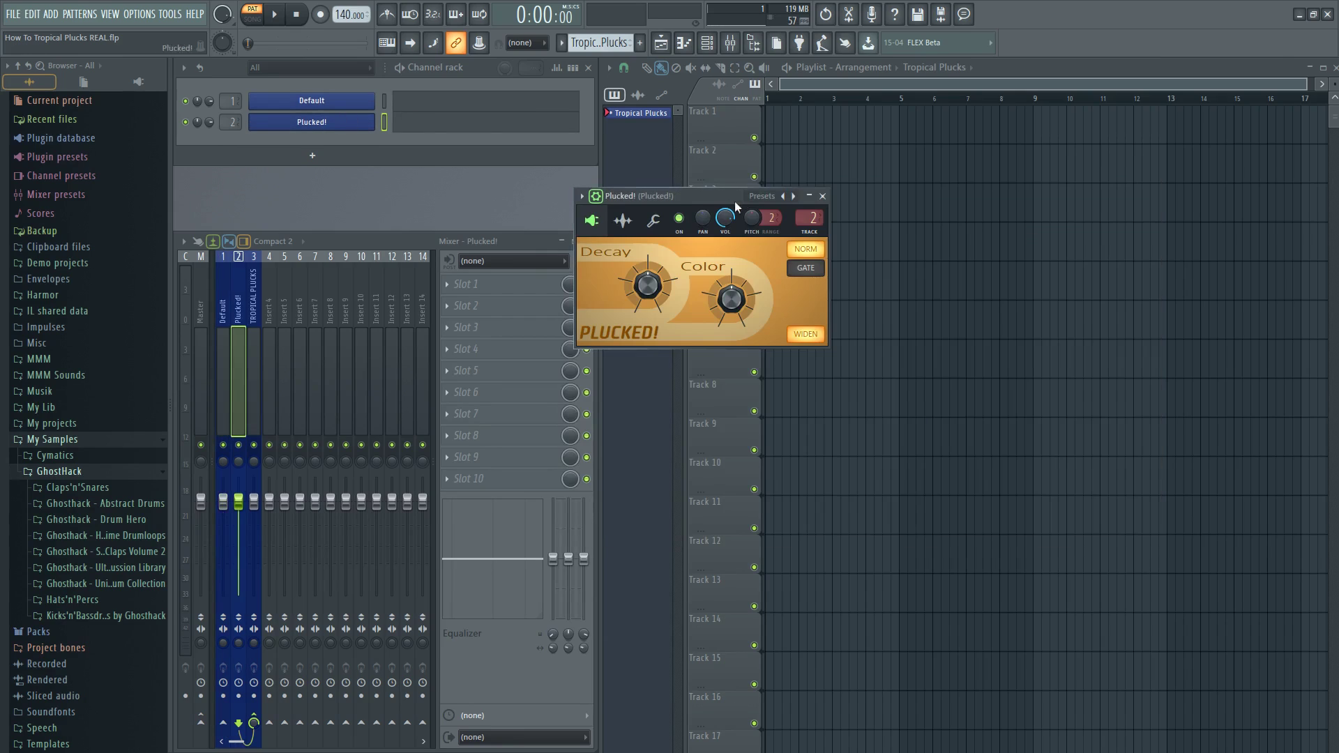
left_click_drag(670, 200, 796, 202)
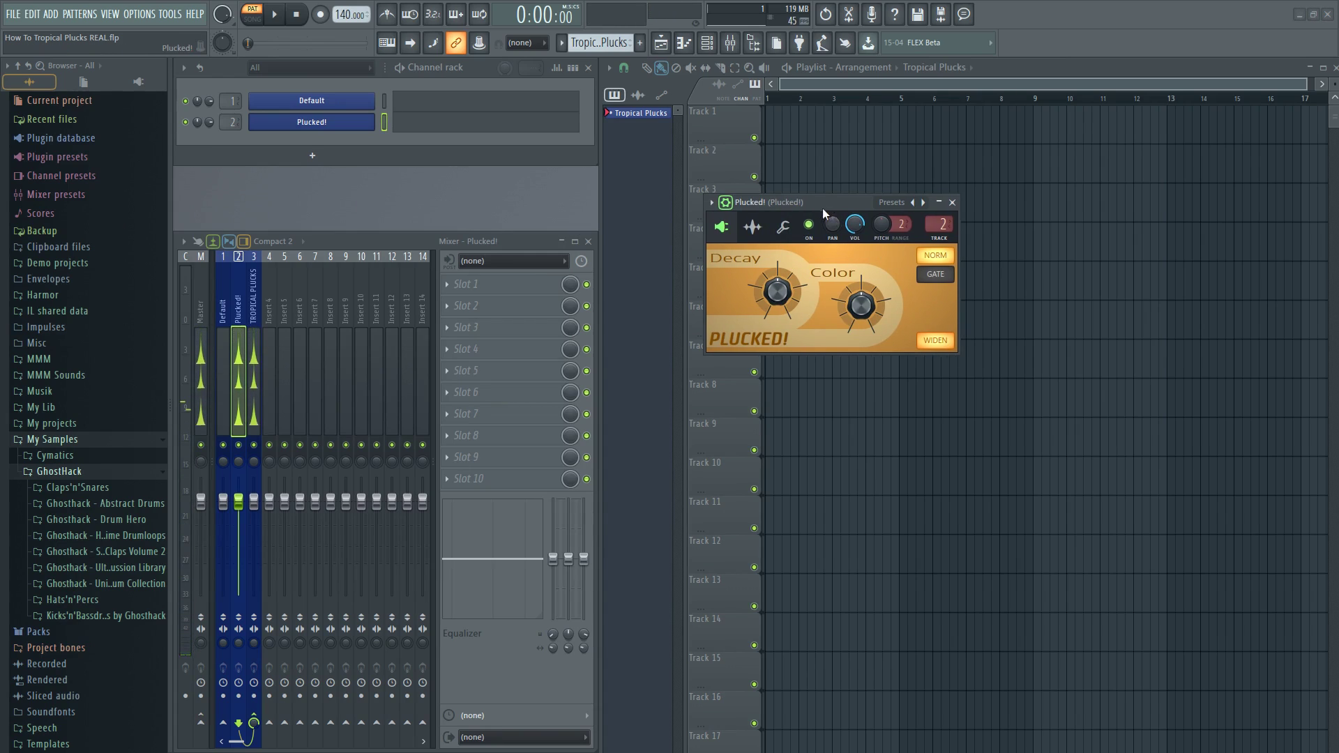
left_click_drag(814, 206, 733, 219)
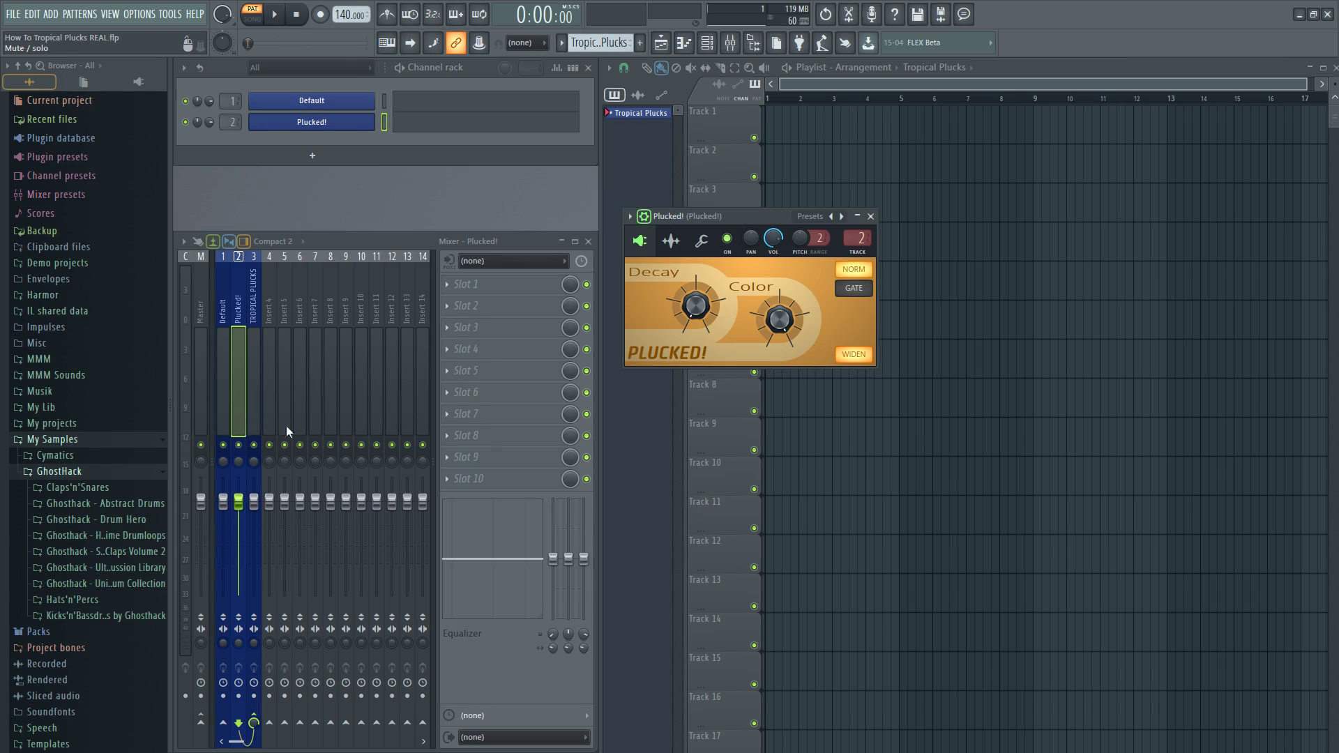
Step: Put Fruity Parametric EQ 2 in the Plucked! insert's slot 1 with the LukiZ high-and-low-cut preset
left_click(494, 287)
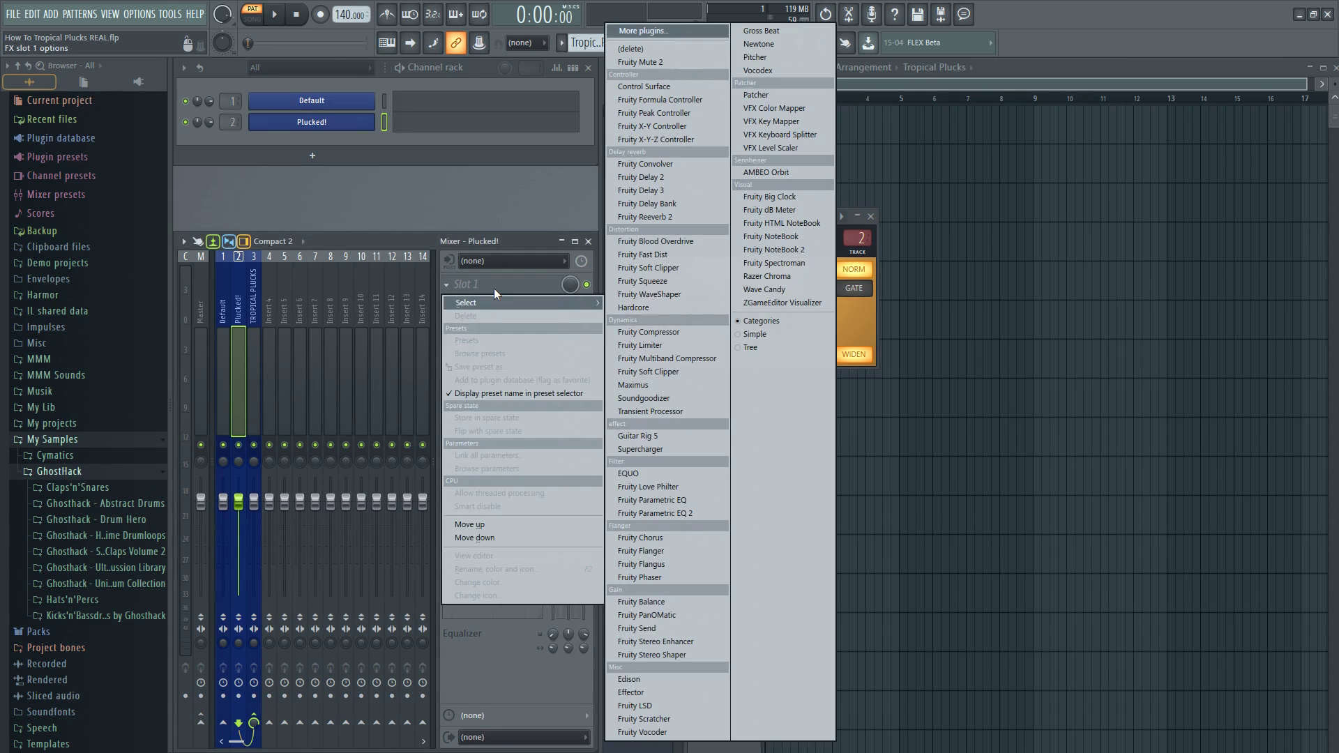
left_click(663, 513)
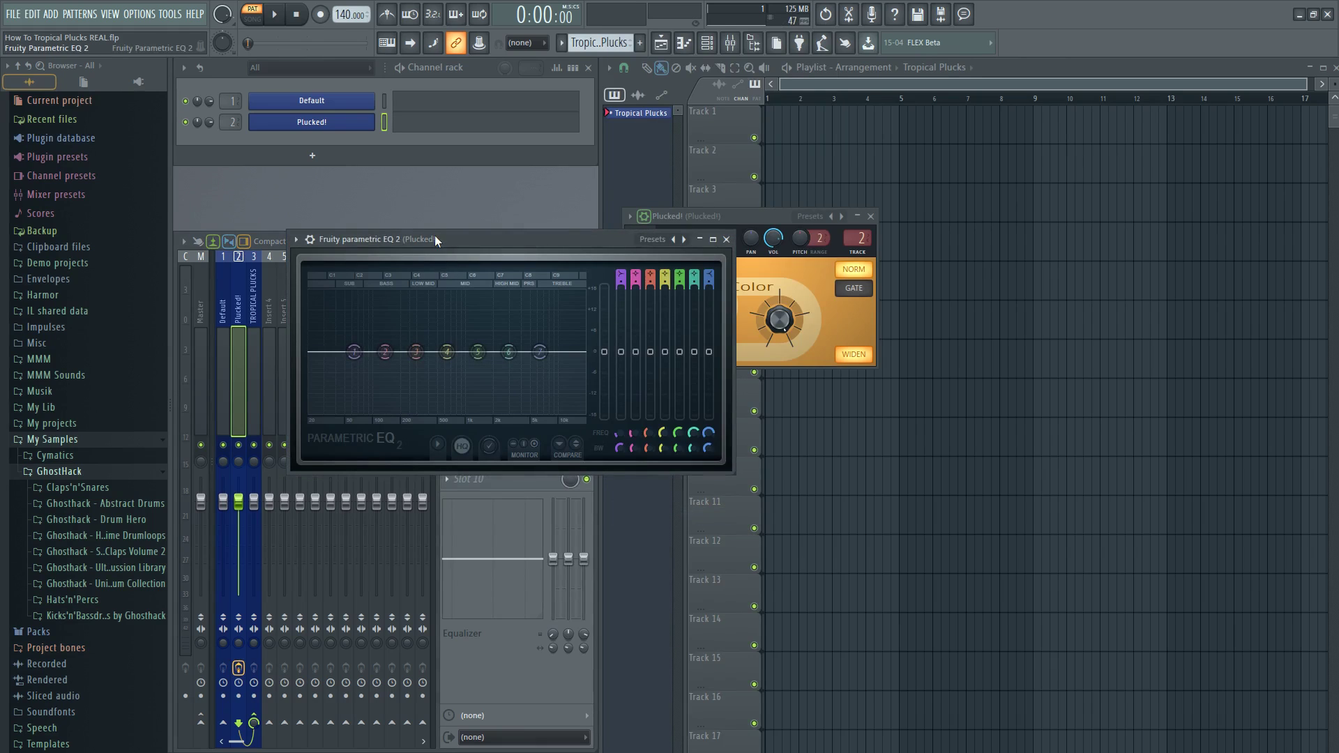
left_click_drag(434, 235, 525, 313)
left_click(696, 314)
mouse_move(752, 317)
mouse_move(812, 322)
left_click(926, 335)
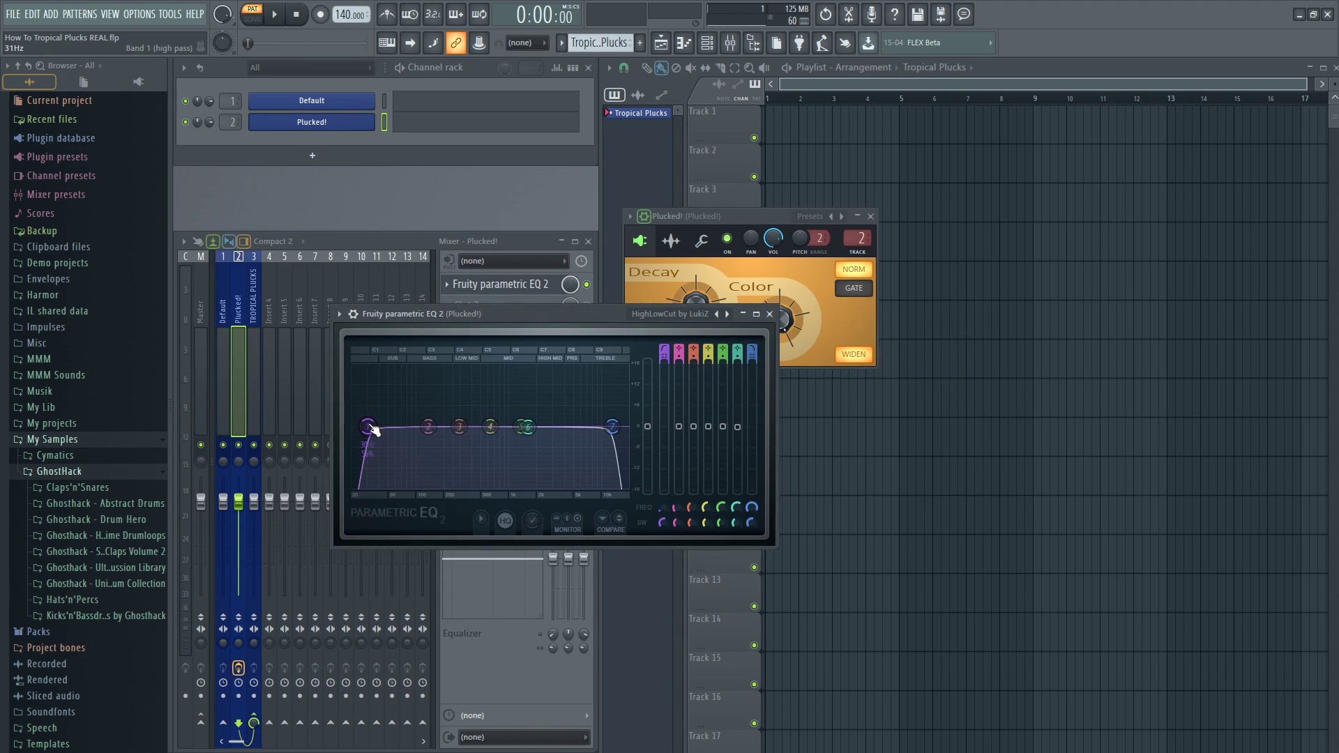
Step: Raise the low cut, move band 6 to about 12914 Hz, and lower band 5 slightly
left_click_drag(368, 426, 620, 426)
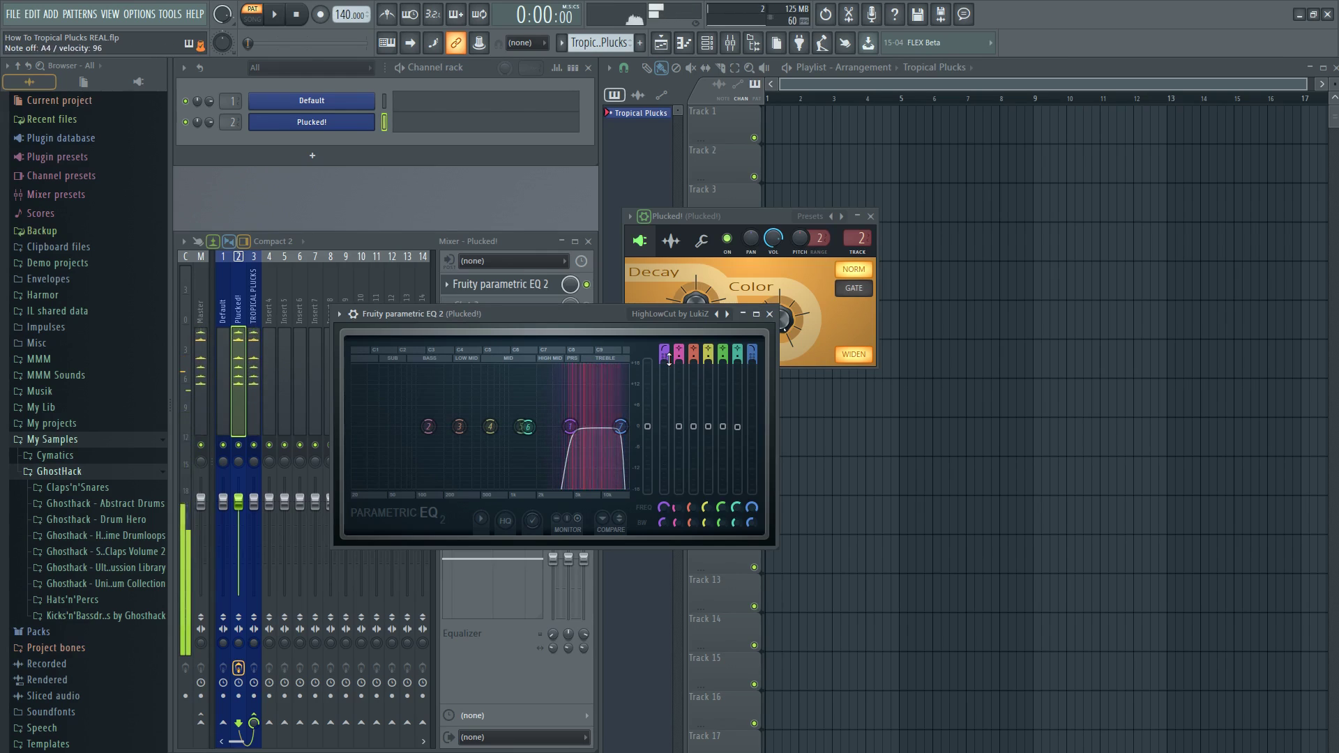
left_click_drag(528, 427, 608, 417)
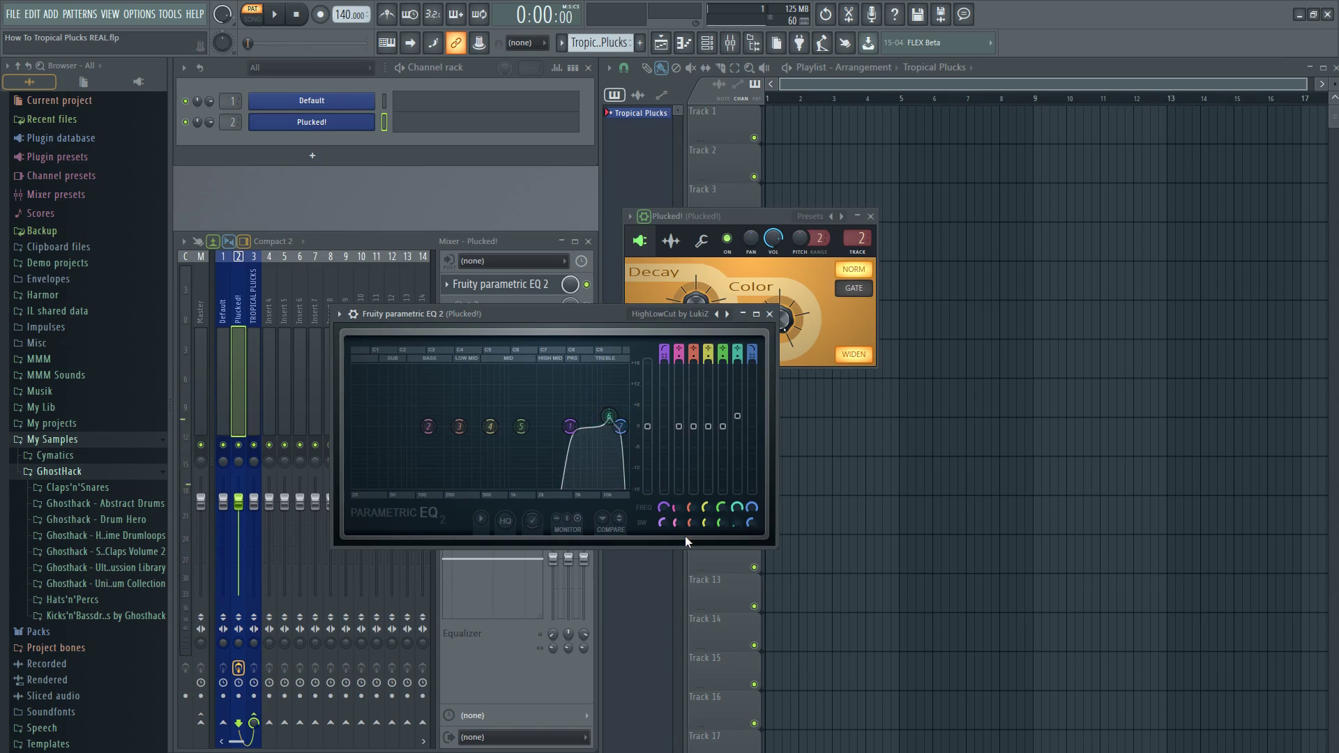
left_click_drag(521, 426, 526, 437)
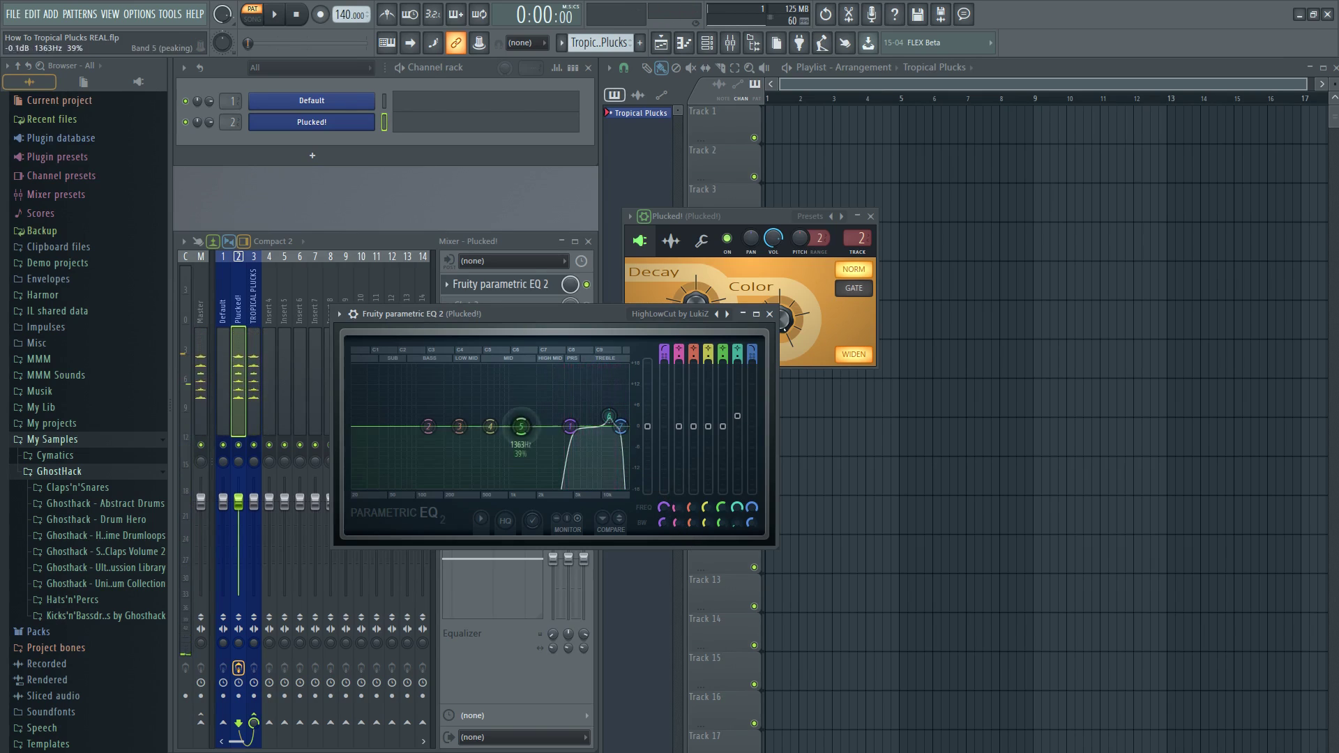
left_click(769, 314)
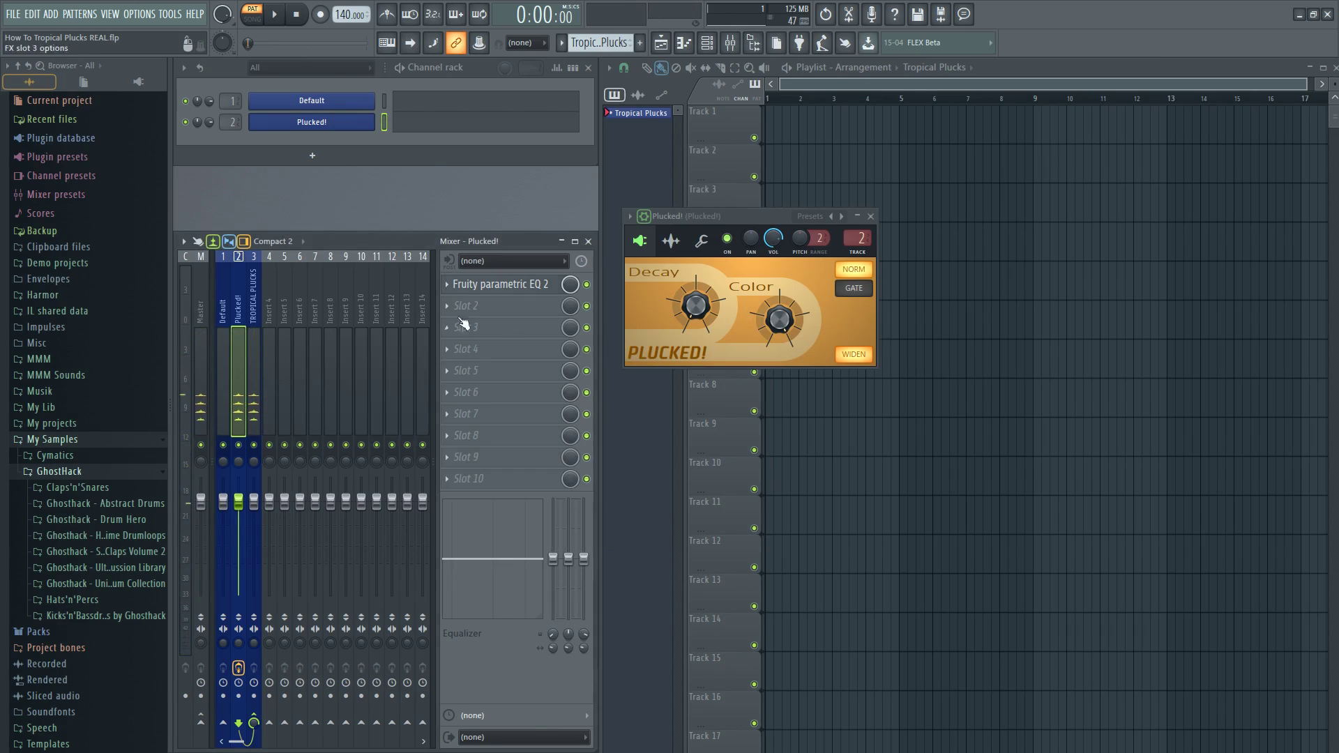
Step: Add Fruity Parametric EQ 2 to the Default insert with the HighLowCut by LukiZ preset
left_click(223, 355)
left_click(487, 285)
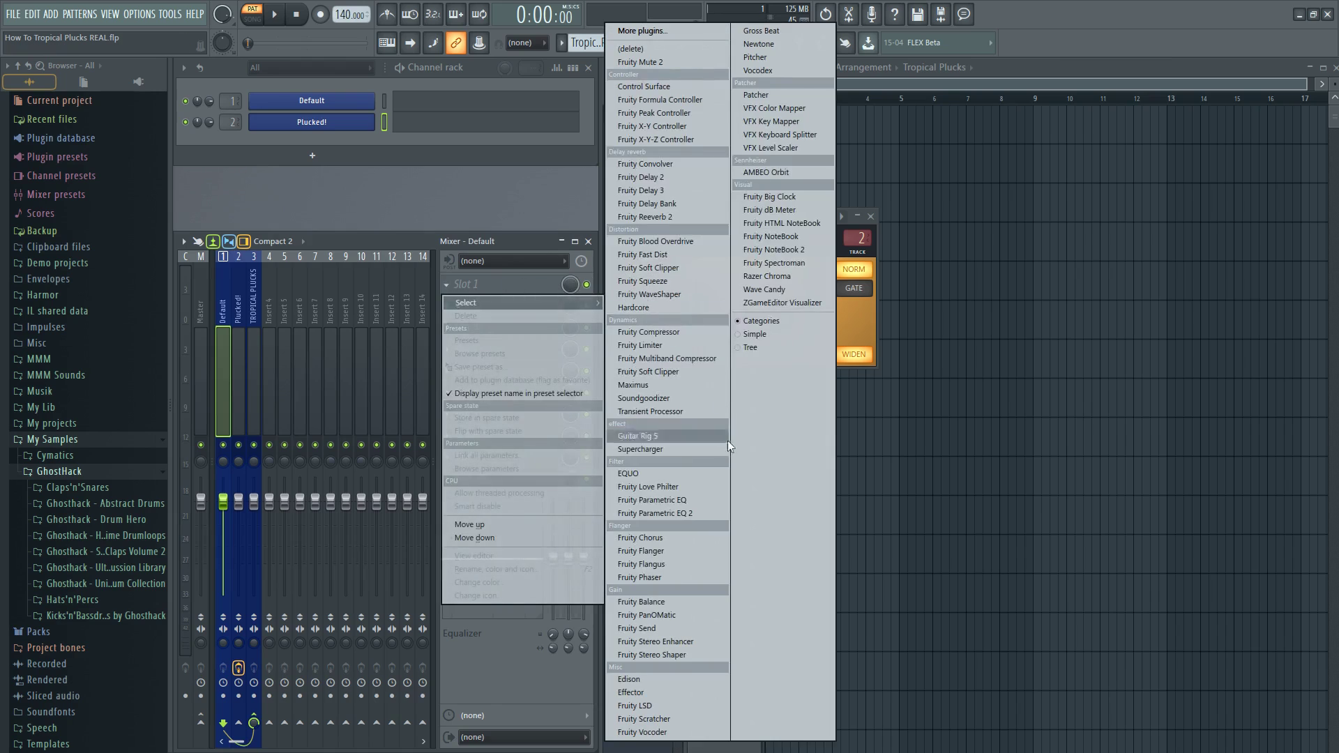
left_click(673, 512)
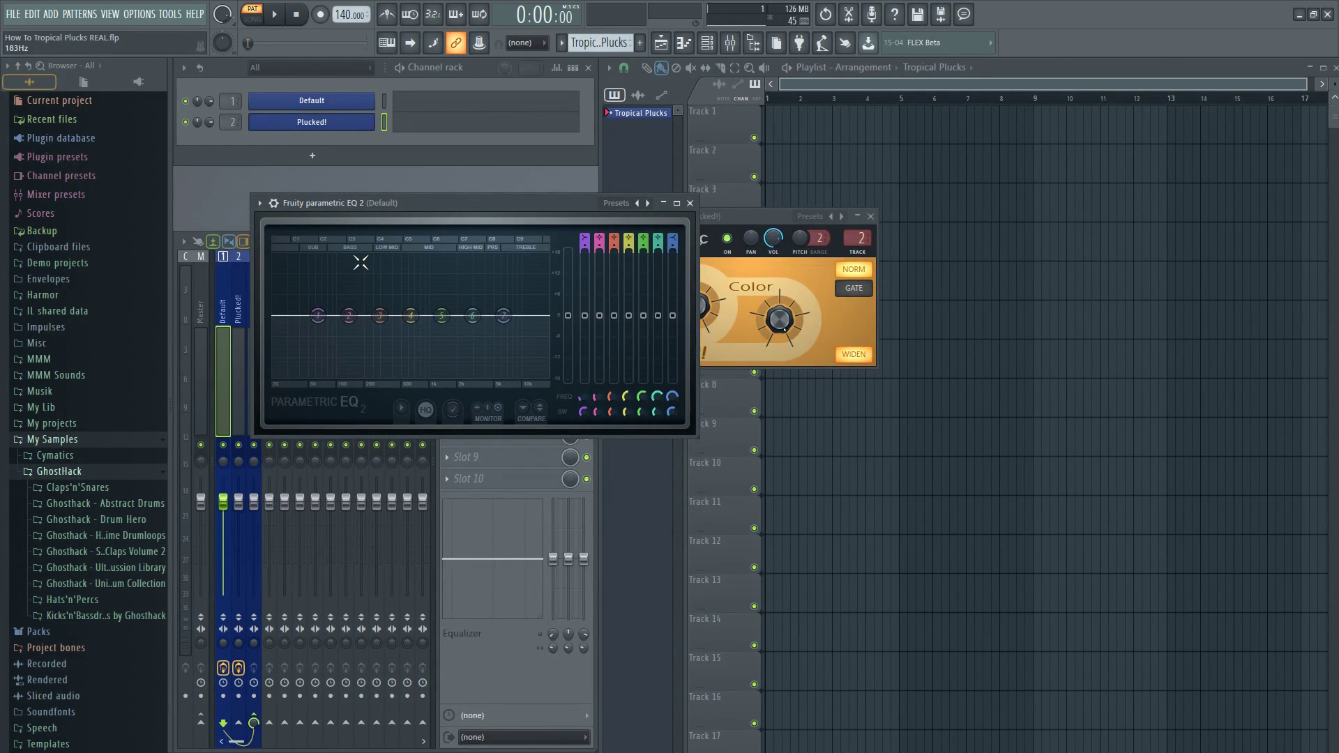
left_click(617, 203)
mouse_move(638, 208)
mouse_move(724, 207)
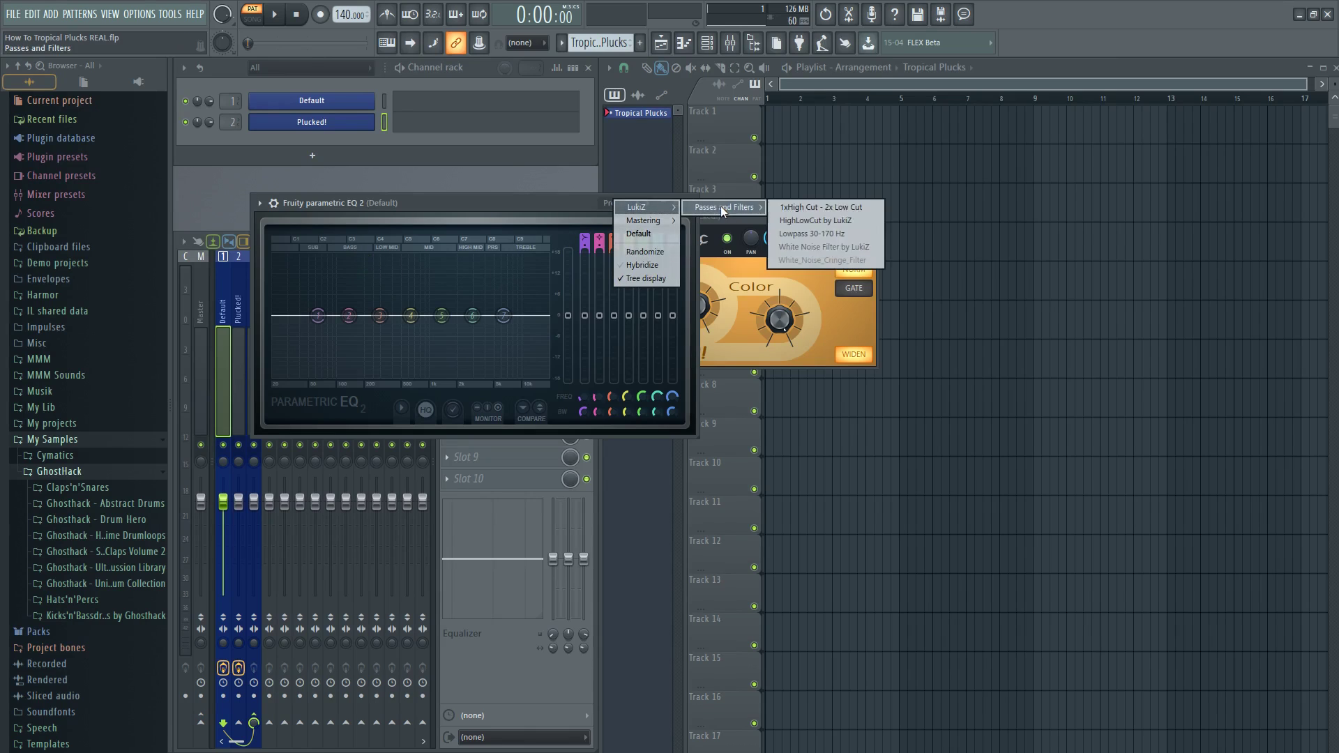
left_click(827, 220)
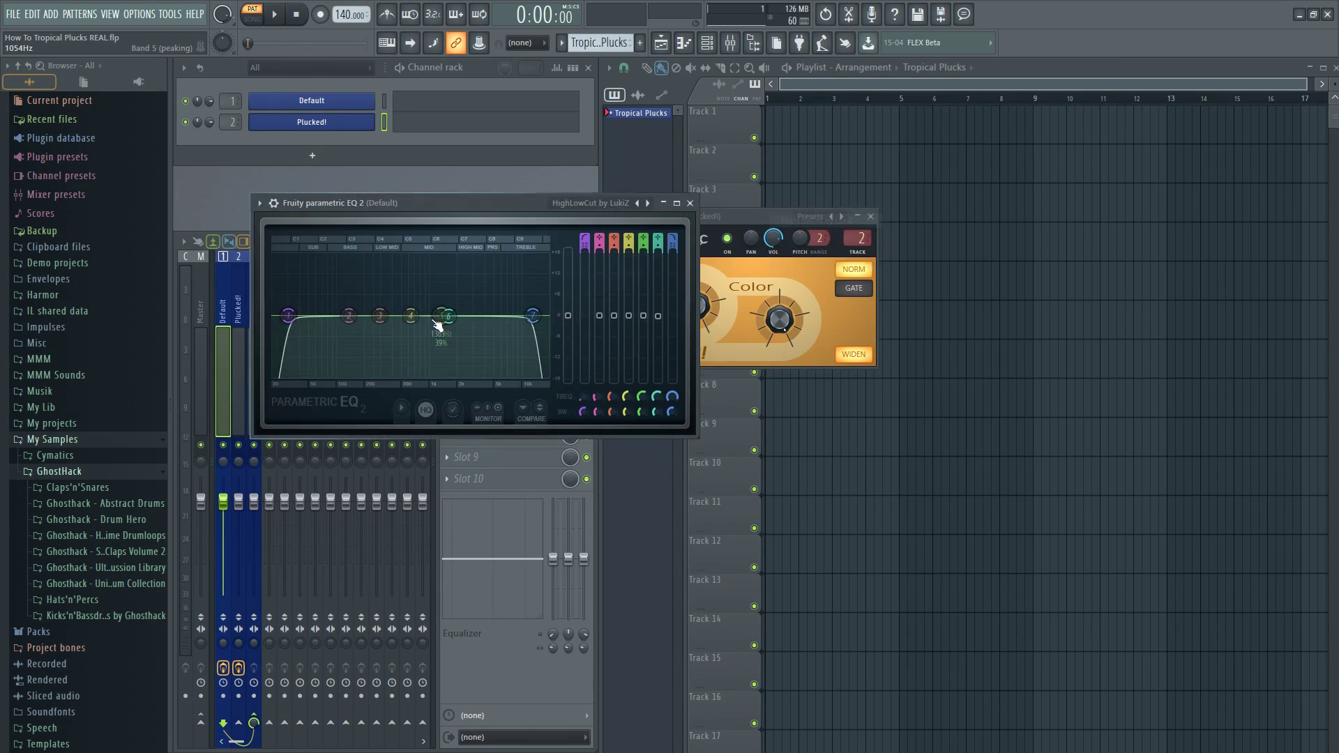
Step: Move the high-pass cutoff to about 70 Hz and the low-pass to about 16 kHz
left_click(222, 392)
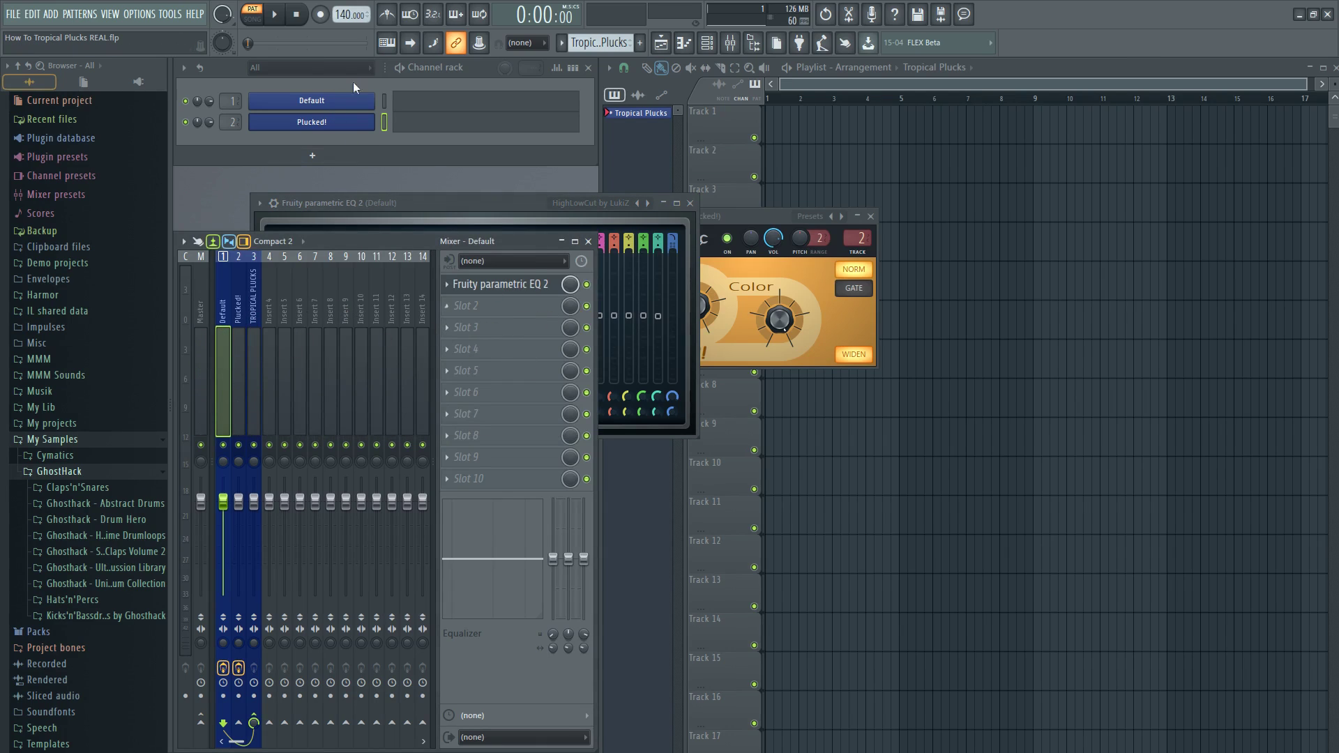
left_click_drag(433, 204, 582, 254)
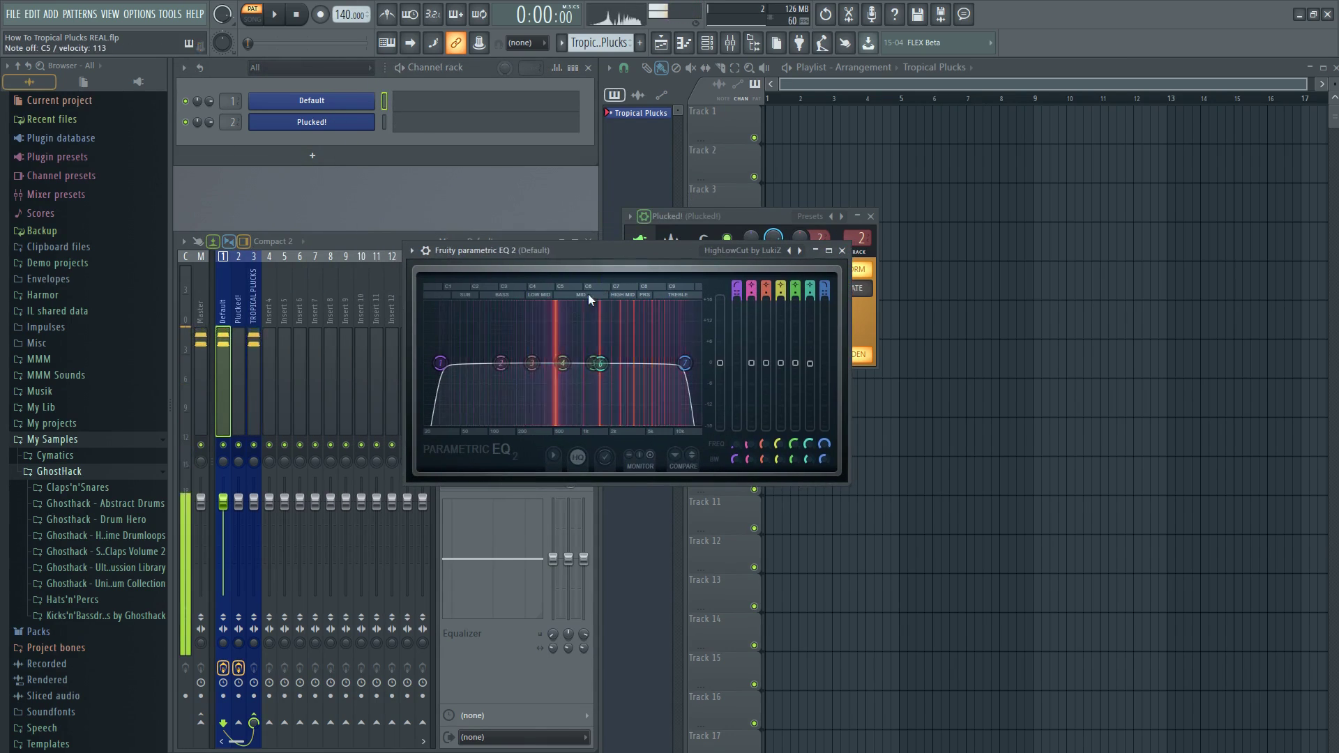
left_click_drag(440, 362, 541, 363)
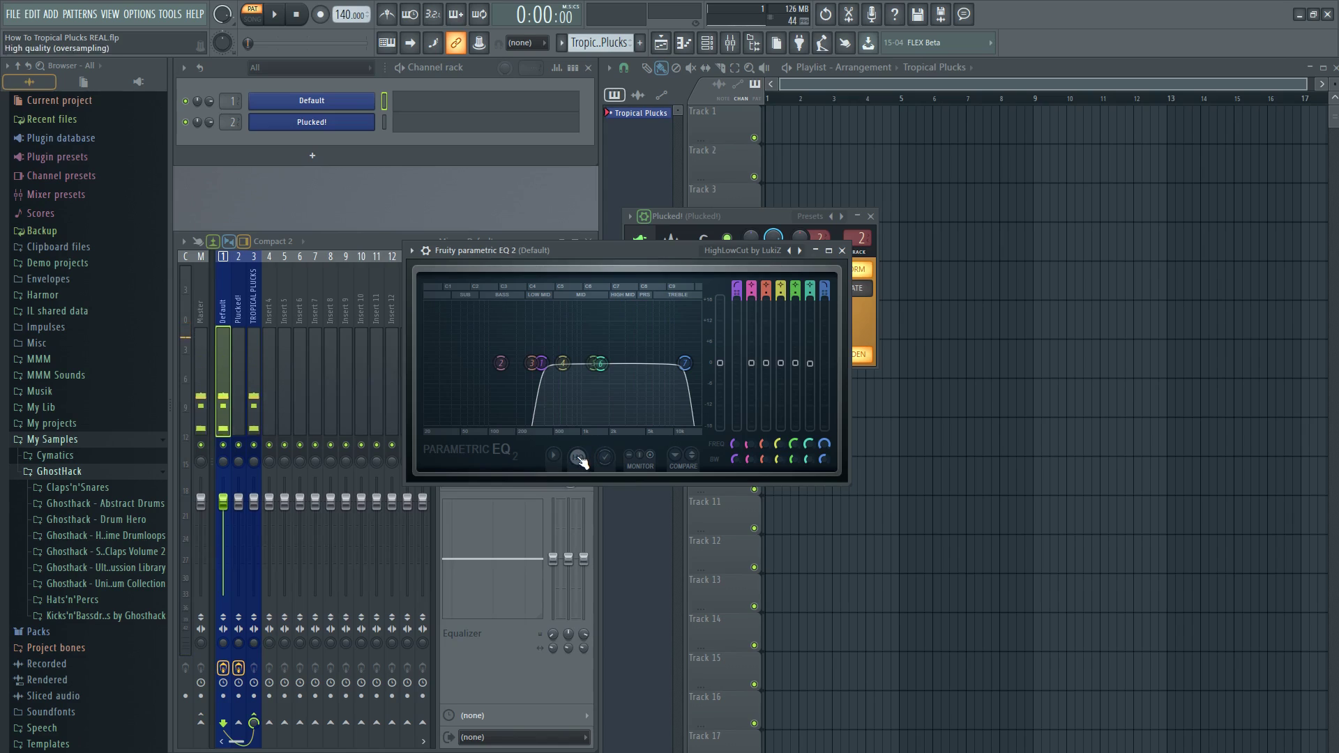
left_click_drag(684, 363, 691, 362)
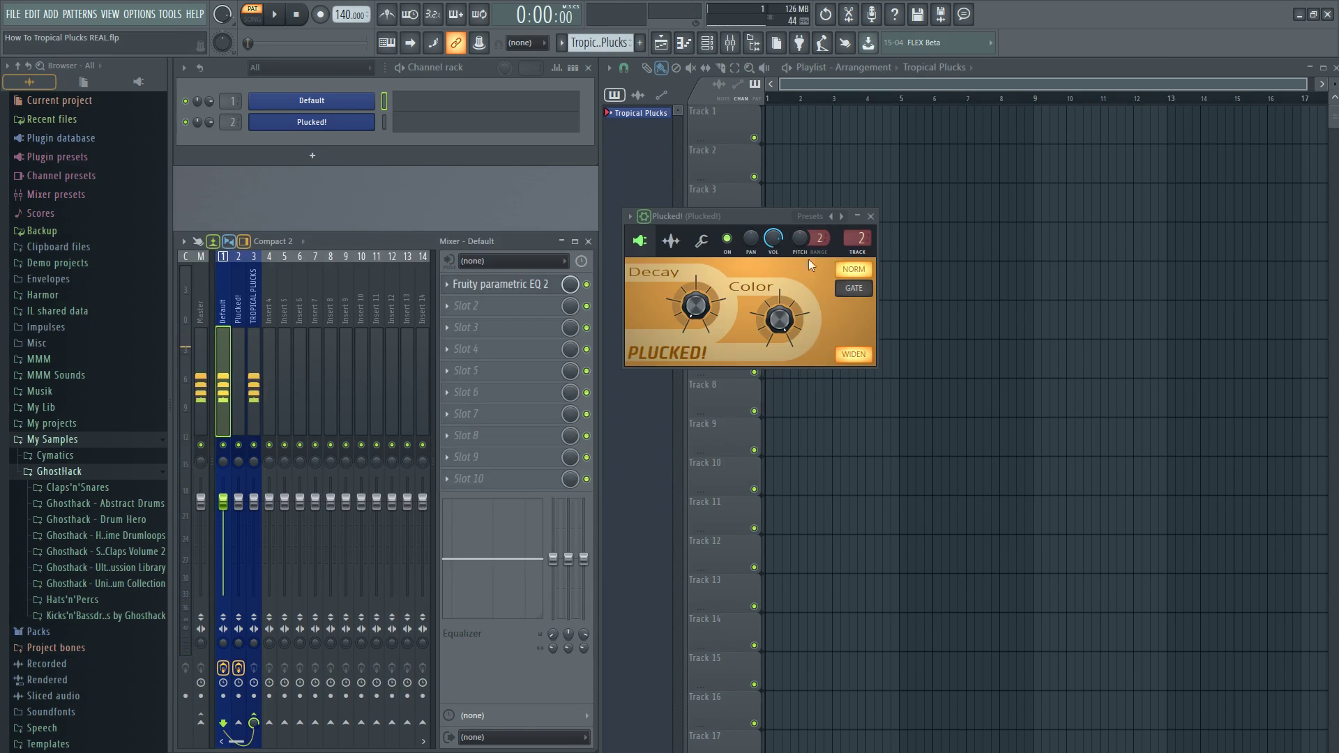
Step: Add a Layer channel beside Default and Plucked! and open its layering settings window
left_click(841, 251)
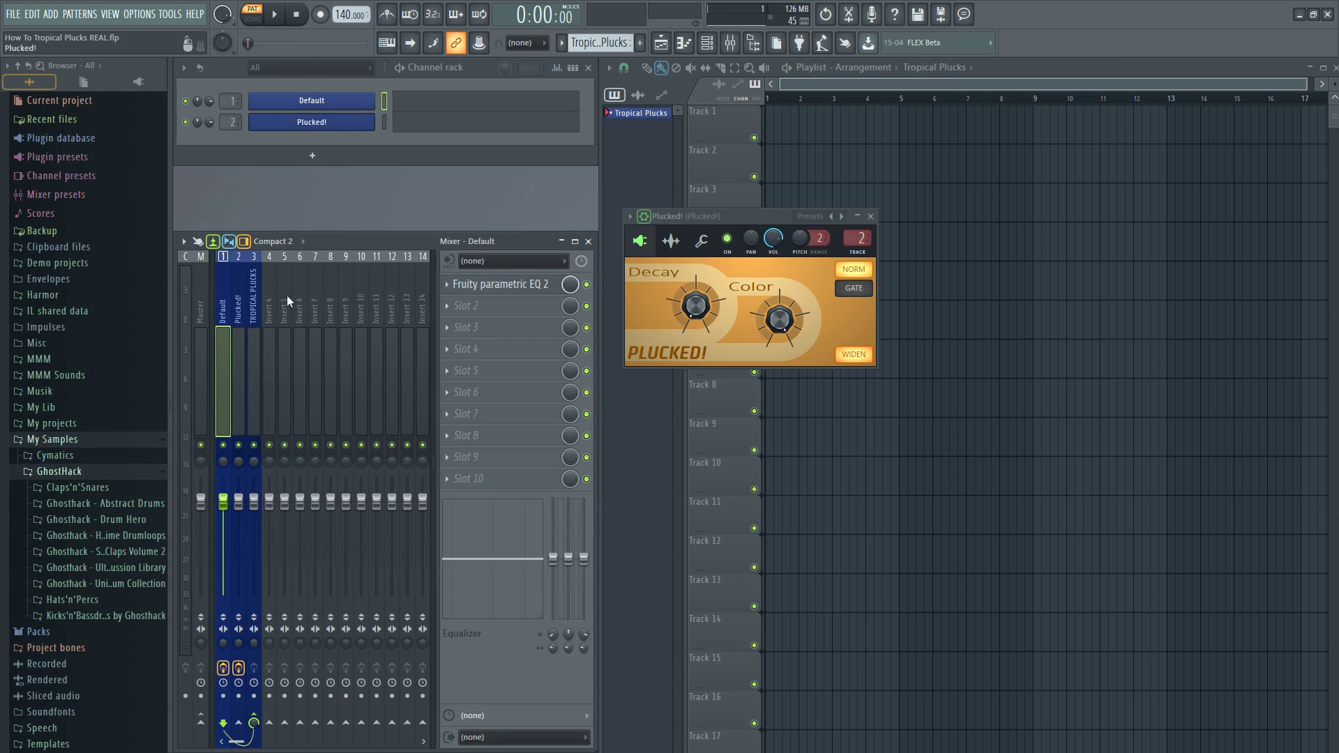
left_click(318, 156)
left_click(215, 148)
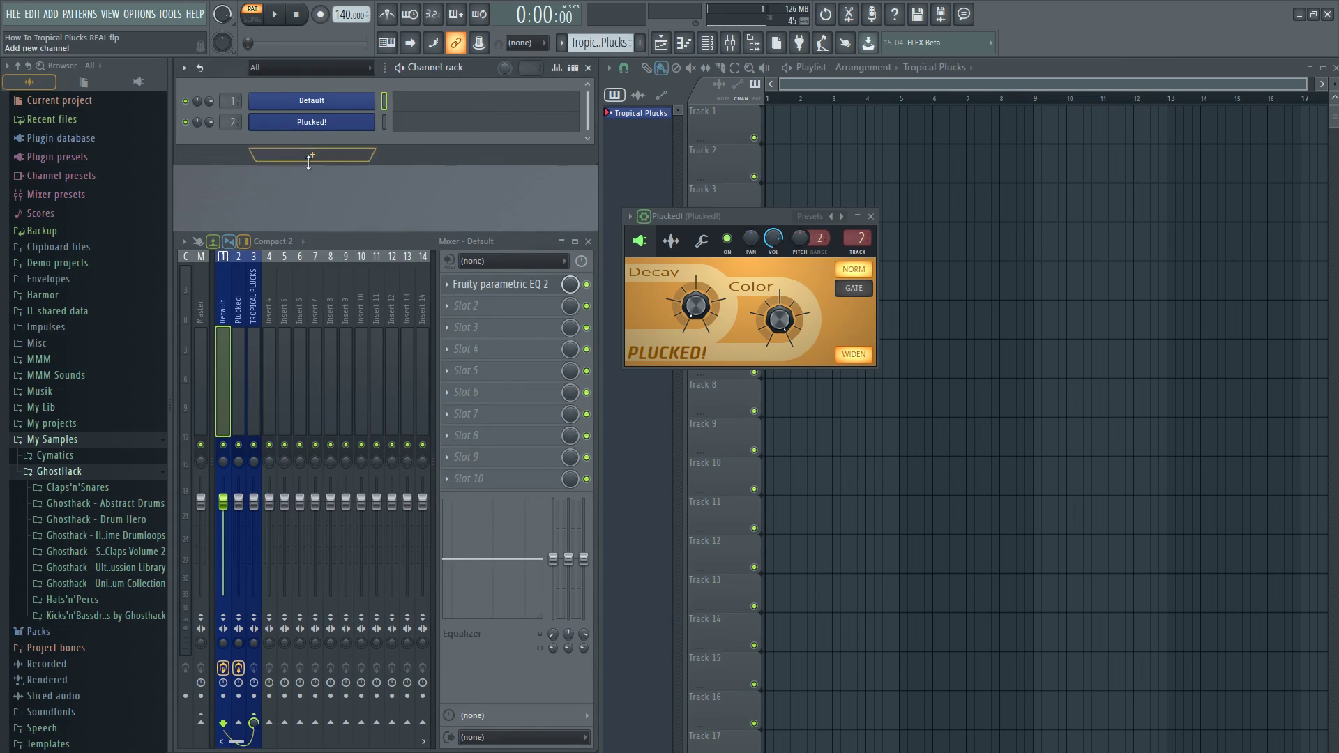
left_click(315, 156)
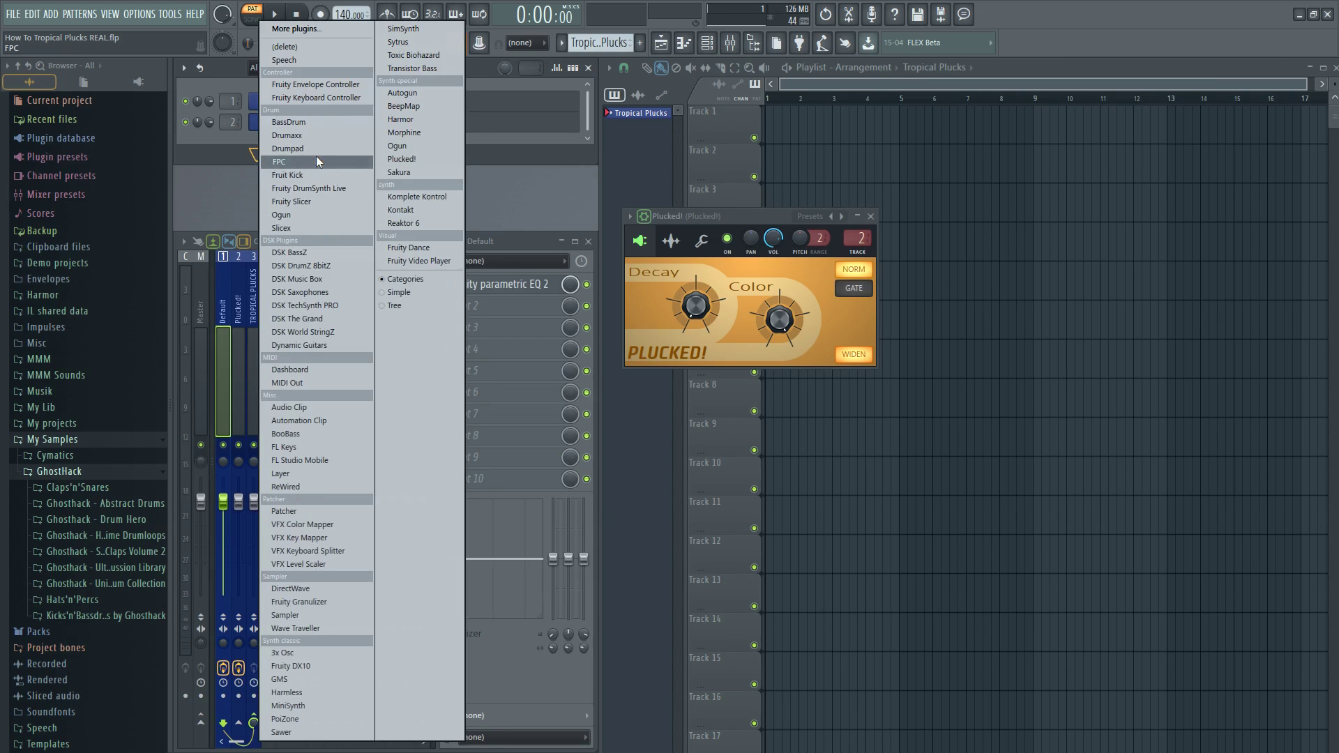
left_click(307, 473)
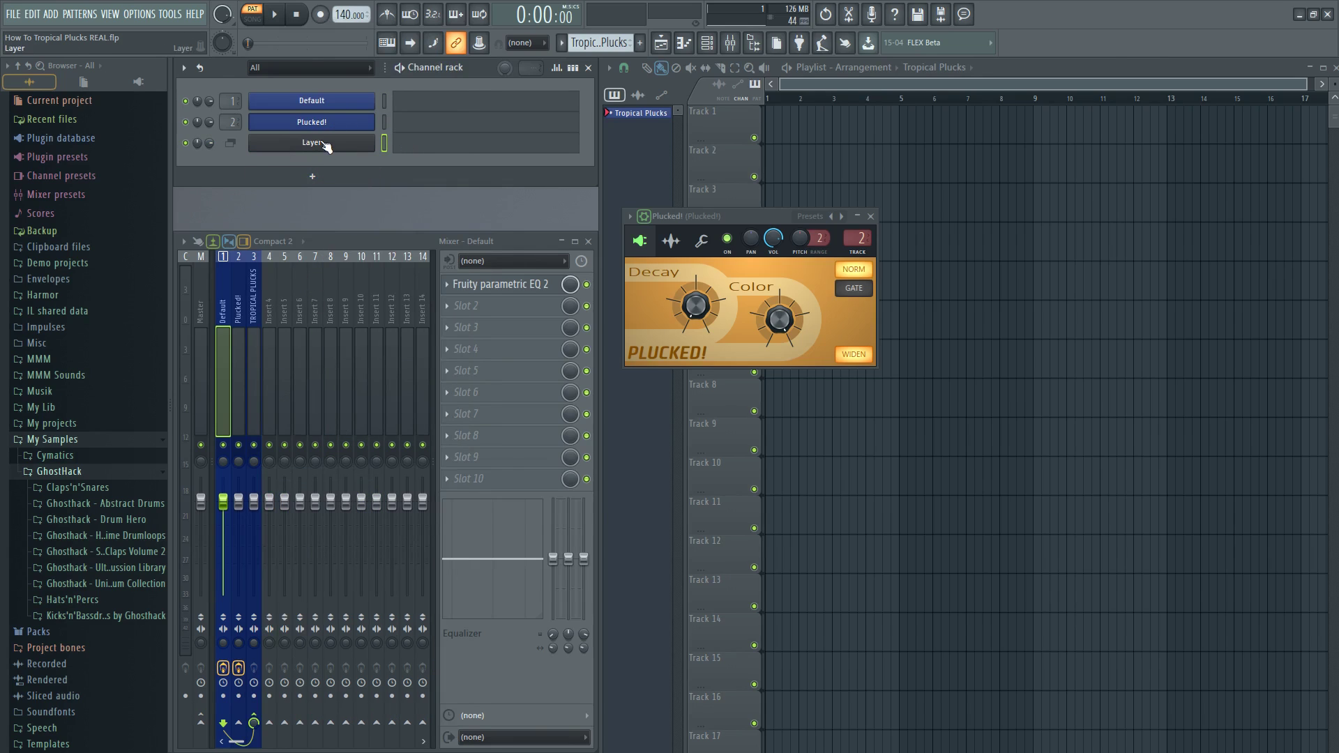
left_click(327, 143)
left_click_drag(413, 195, 788, 135)
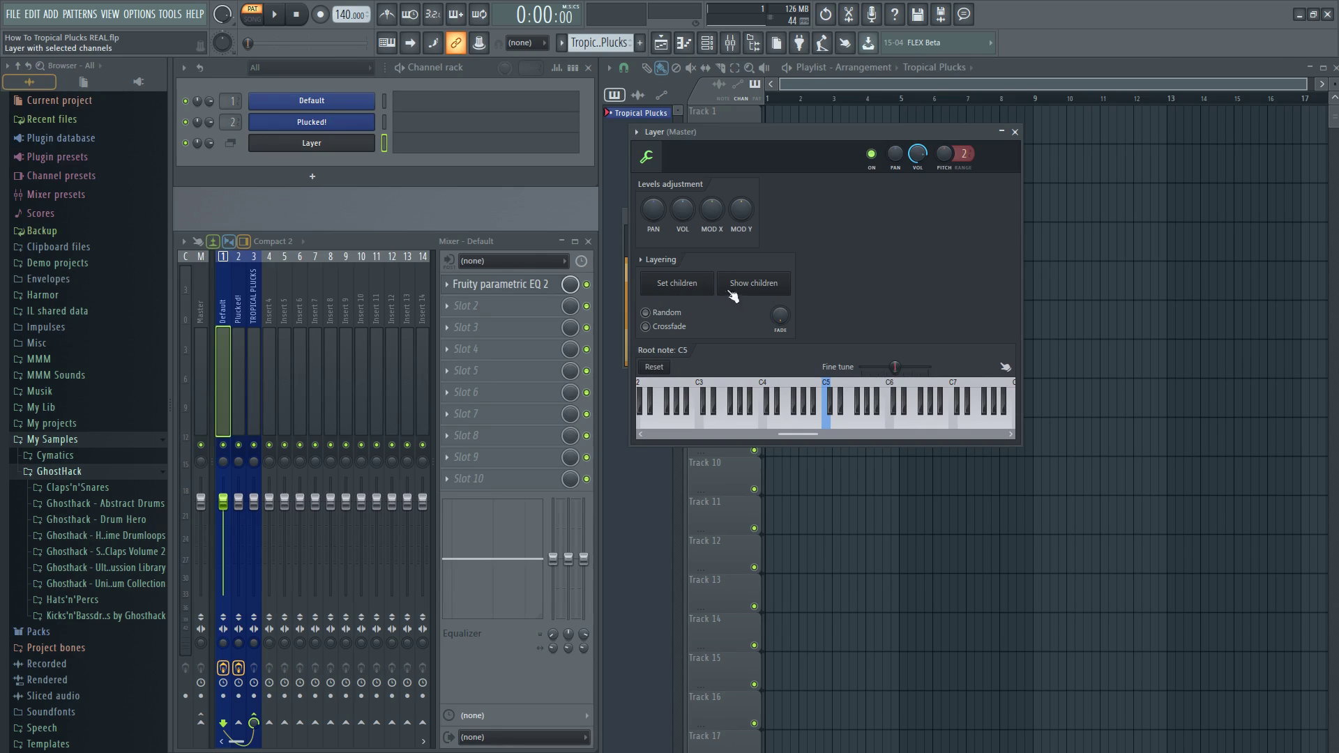
Step: Make Default and Plucked! children of the Layer channel and play C5 to hear both
left_click(384, 100)
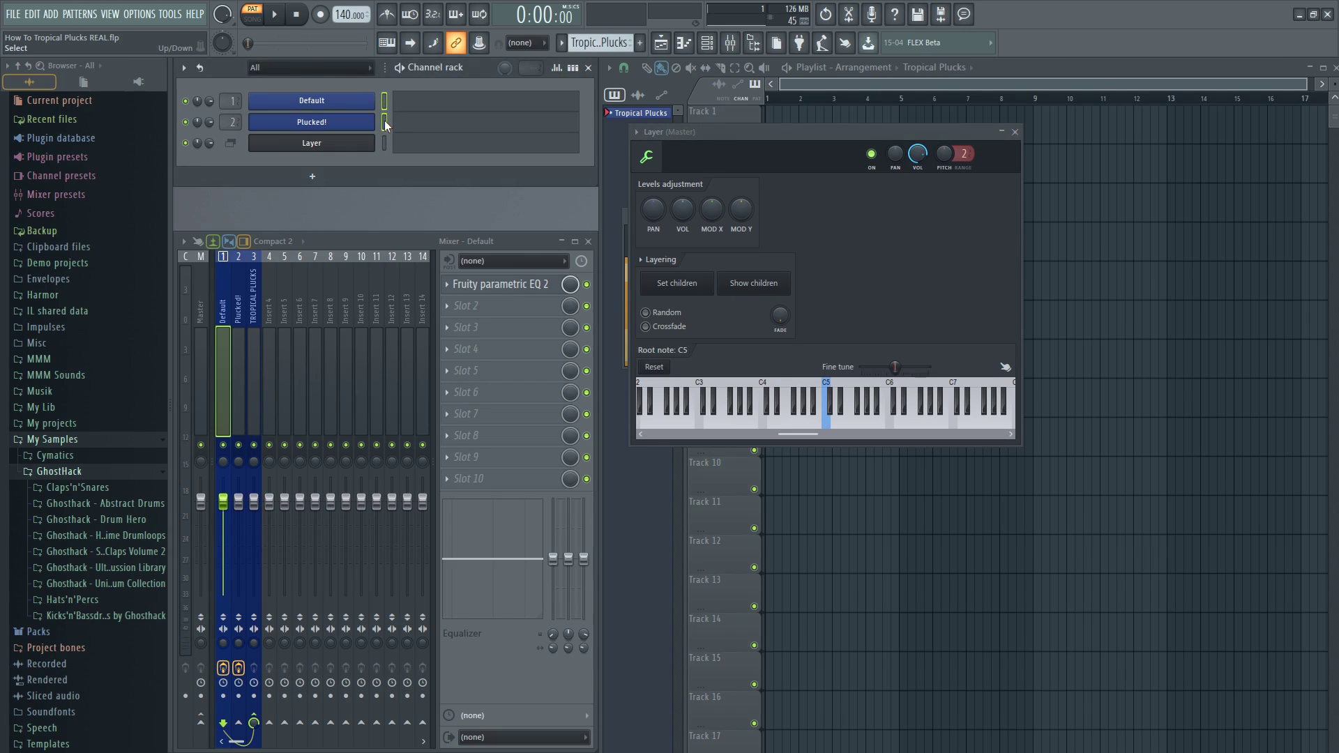
left_click(672, 286)
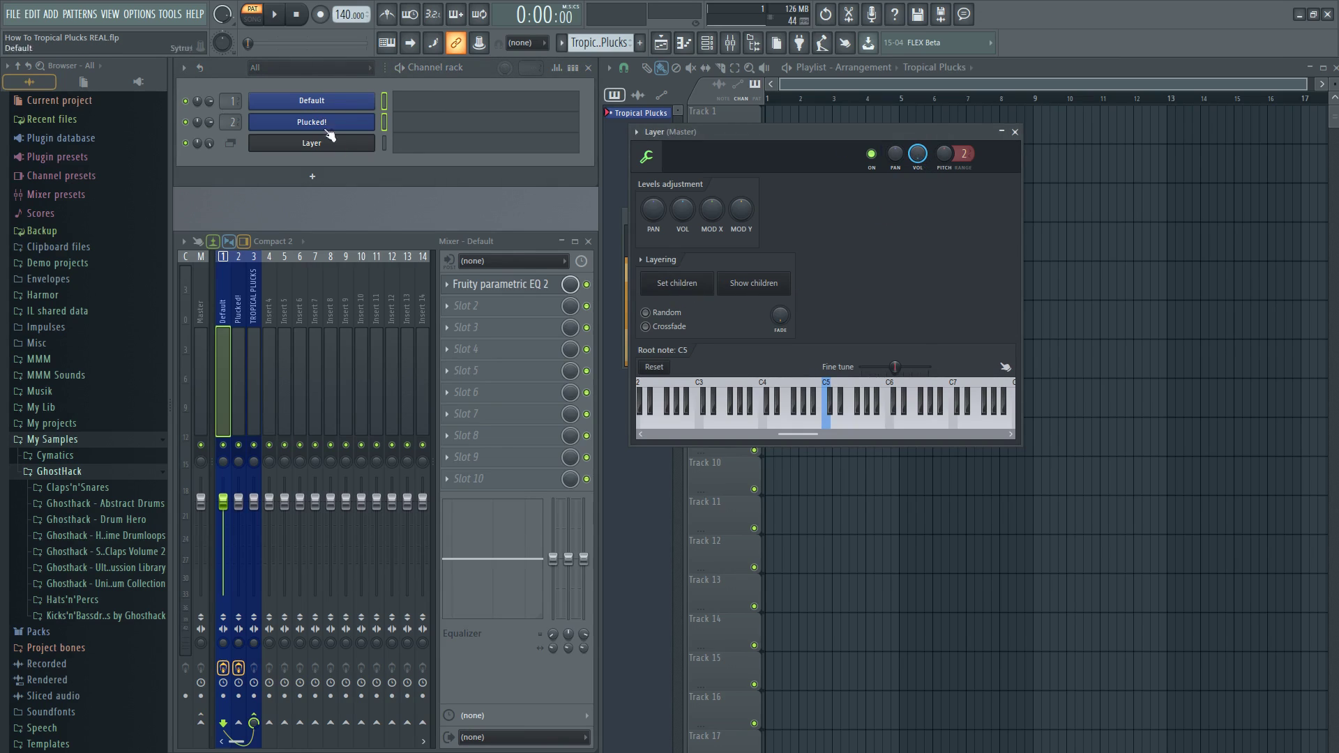
left_click(385, 143)
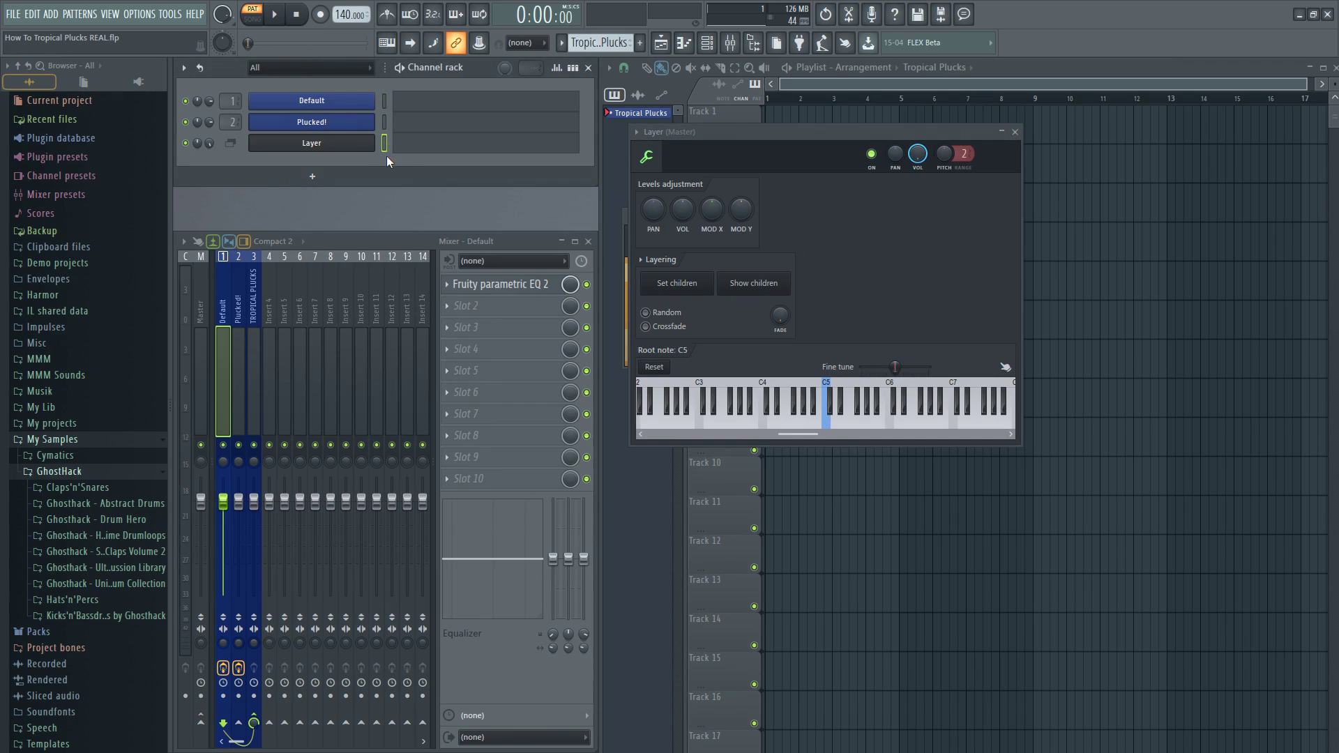
key("z")
Step: Mute and unmute the Plucked! insert to compare, then select the TROPICAL PLUCKS insert 3
left_click(234, 404)
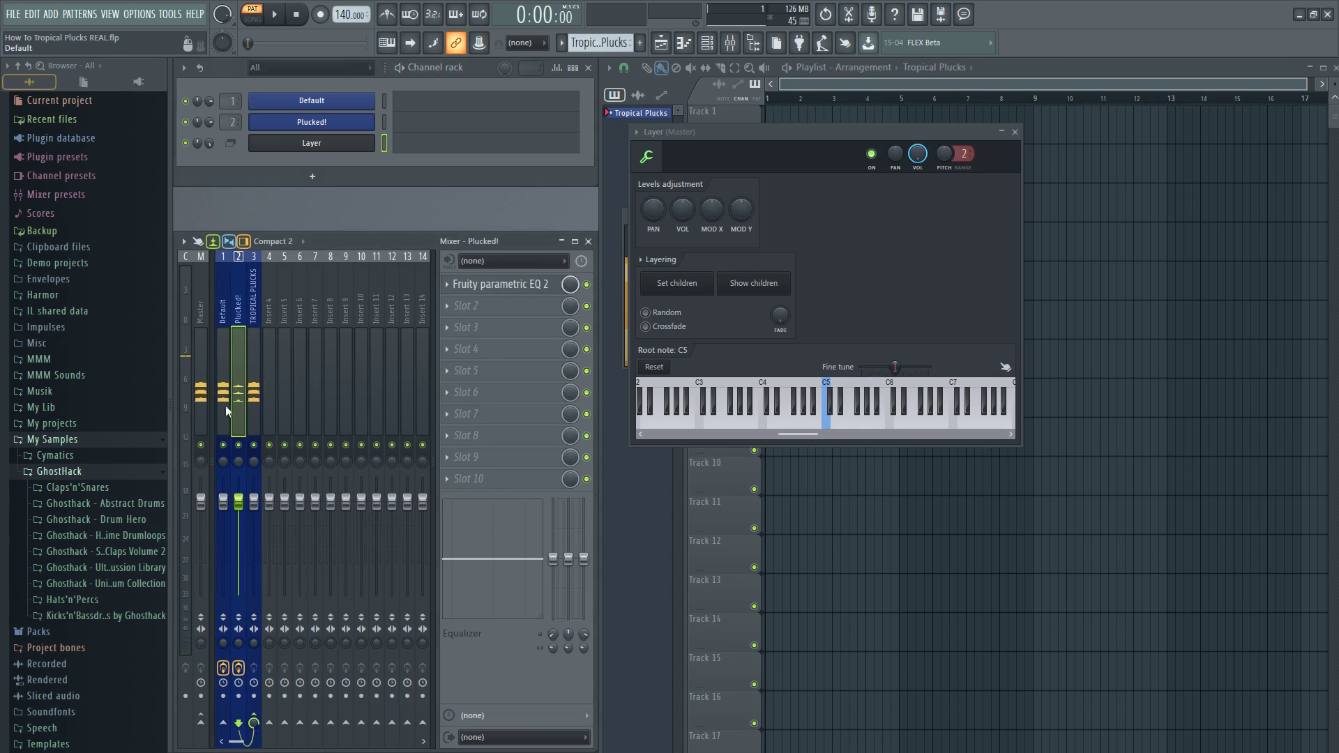
left_click(238, 445)
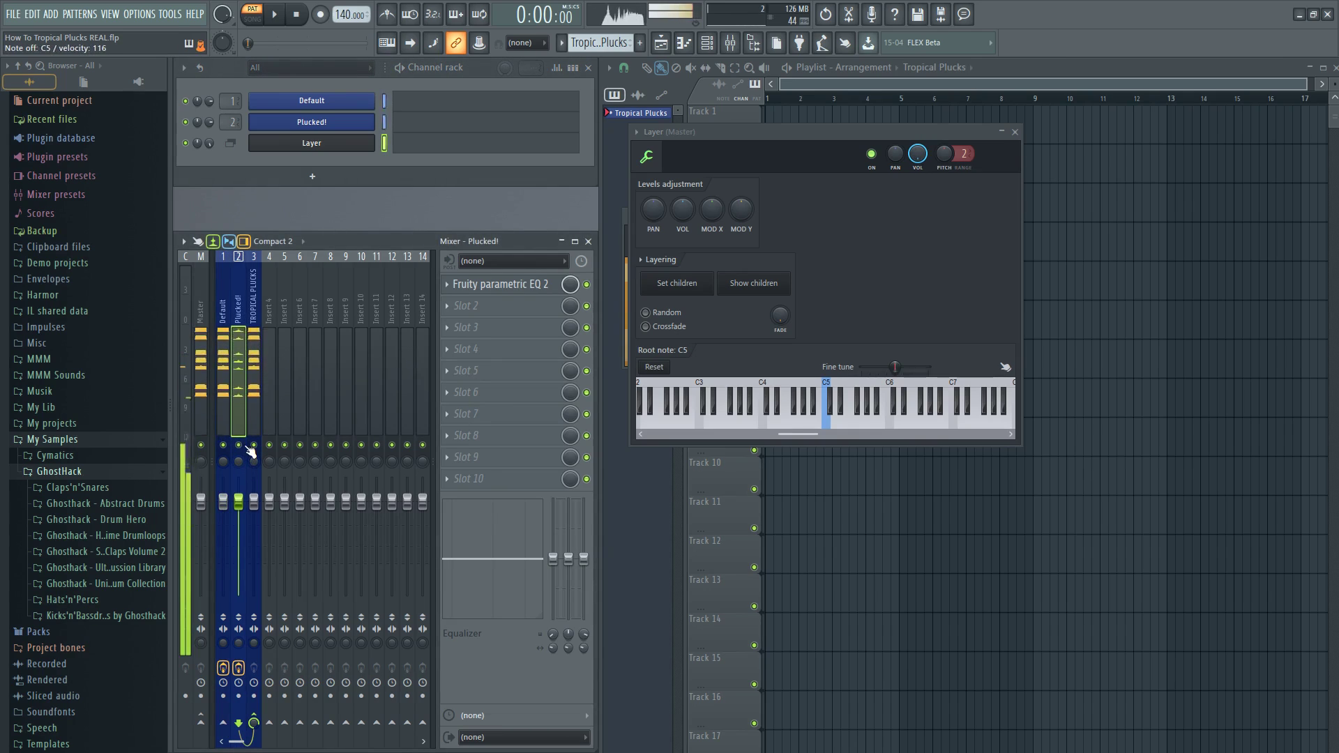
left_click(240, 447)
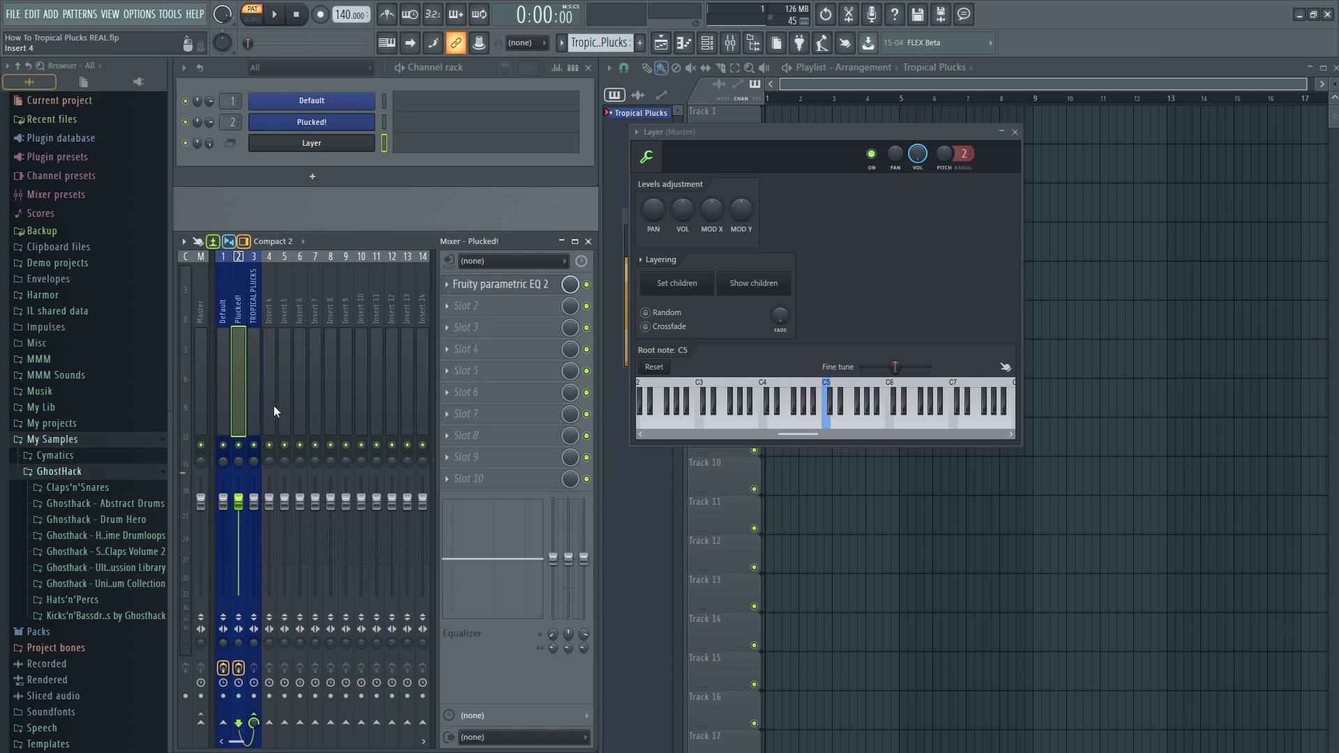
left_click(229, 362)
left_click(253, 373)
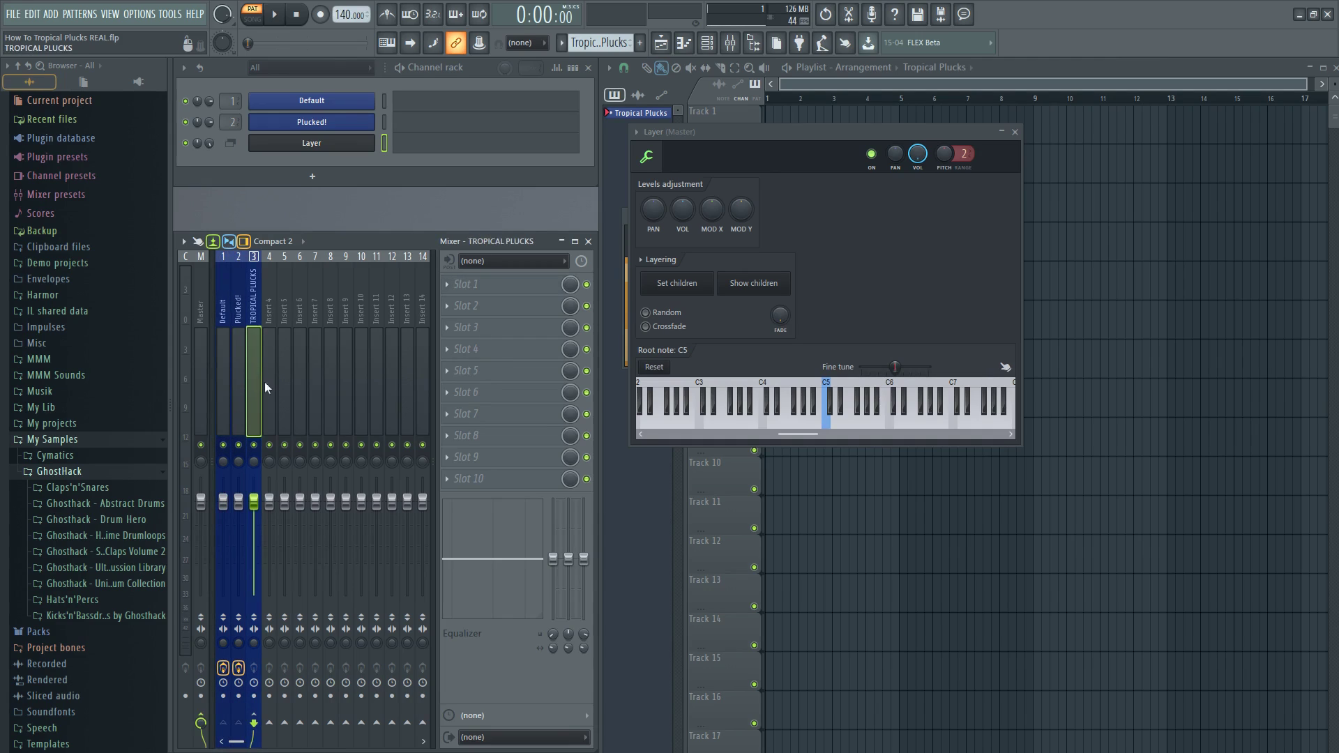
Step: Put Fruity Compressor in Slot 1 of insert 3: threshold -21.2 dB, ratio 10.3:1, gain 5.4 dB
left_click(481, 283)
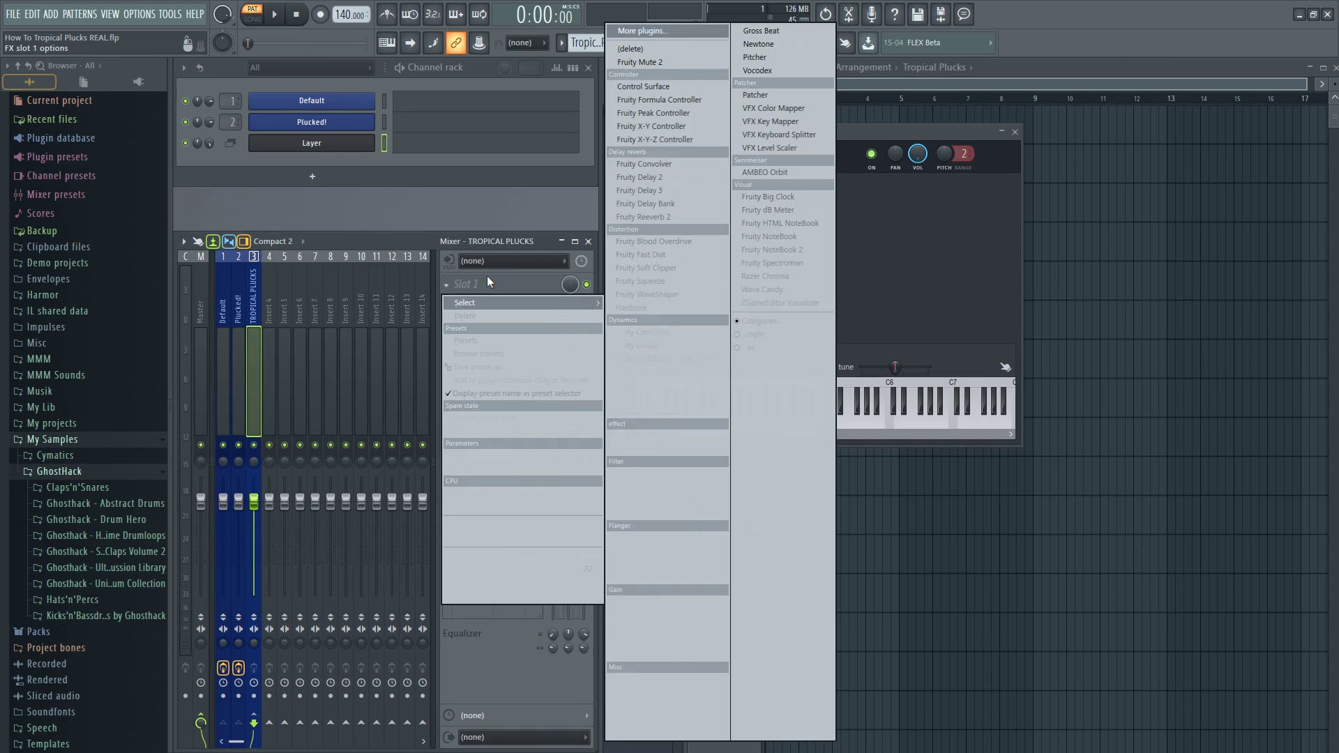
left_click(683, 331)
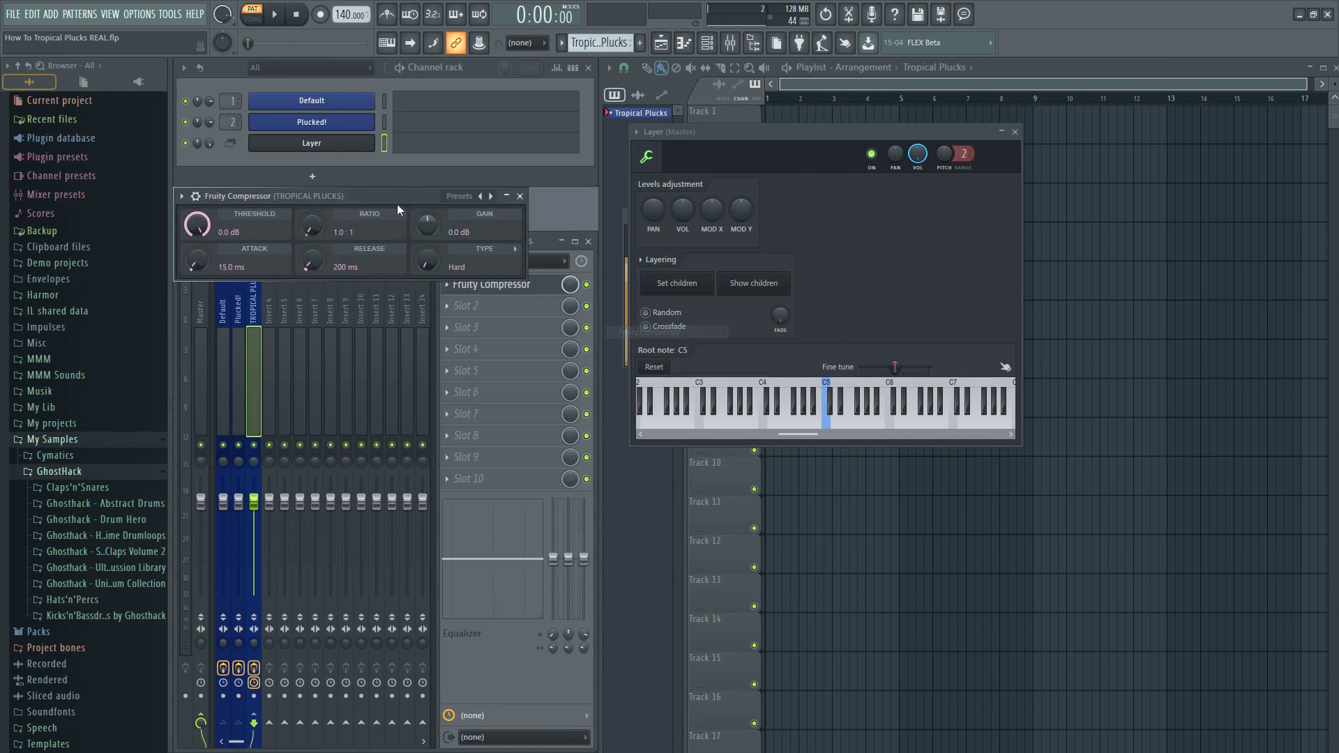
left_click_drag(329, 198, 788, 479)
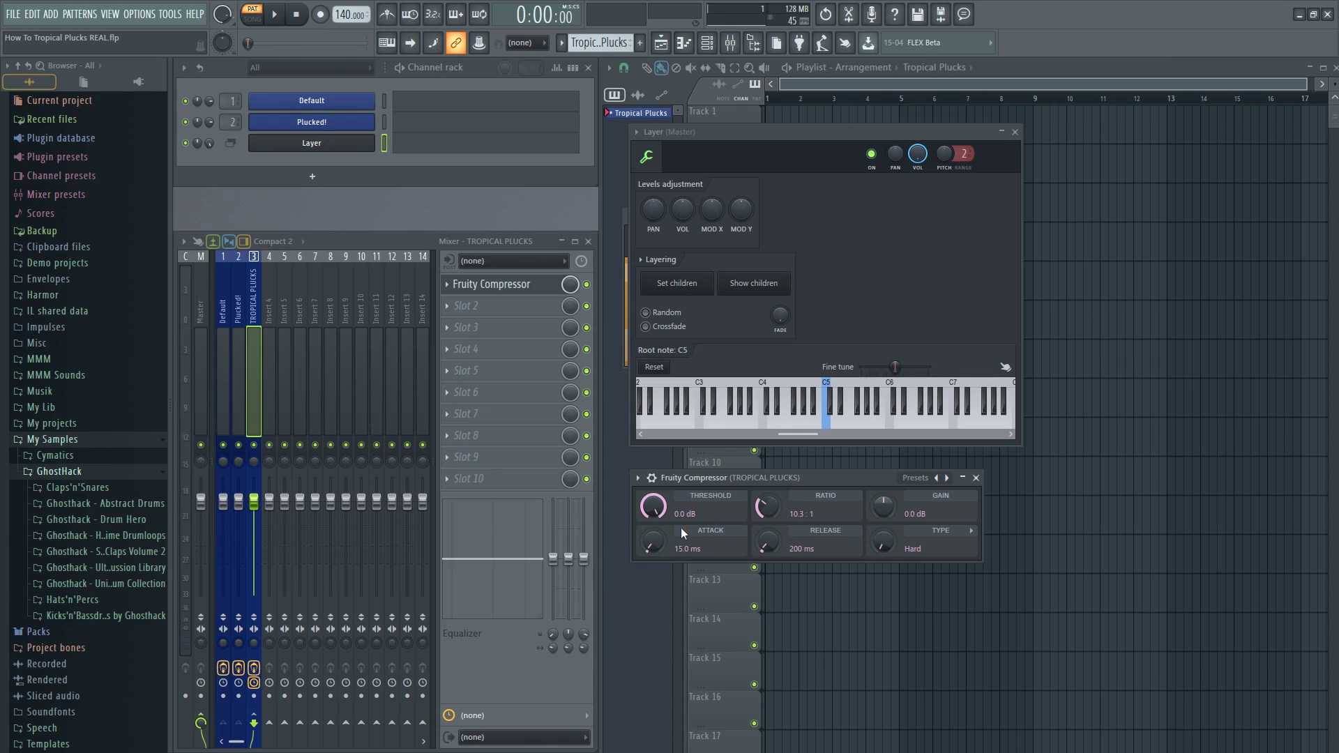
left_click_drag(653, 507, 653, 541)
mouse_move(652, 507)
left_mouse_down()
mouse_move(652, 520)
mouse_move(668, 515)
left_mouse_up()
left_click_drag(887, 507, 892, 510)
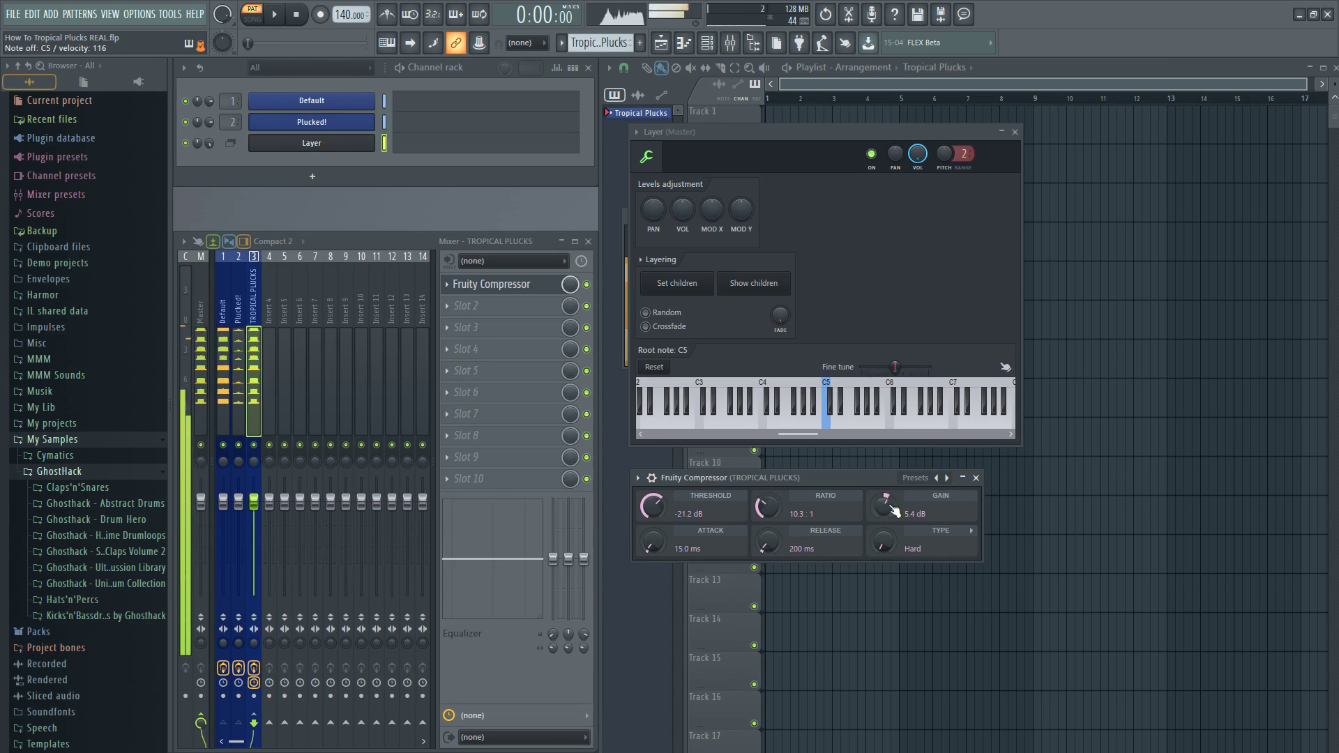
left_click(976, 478)
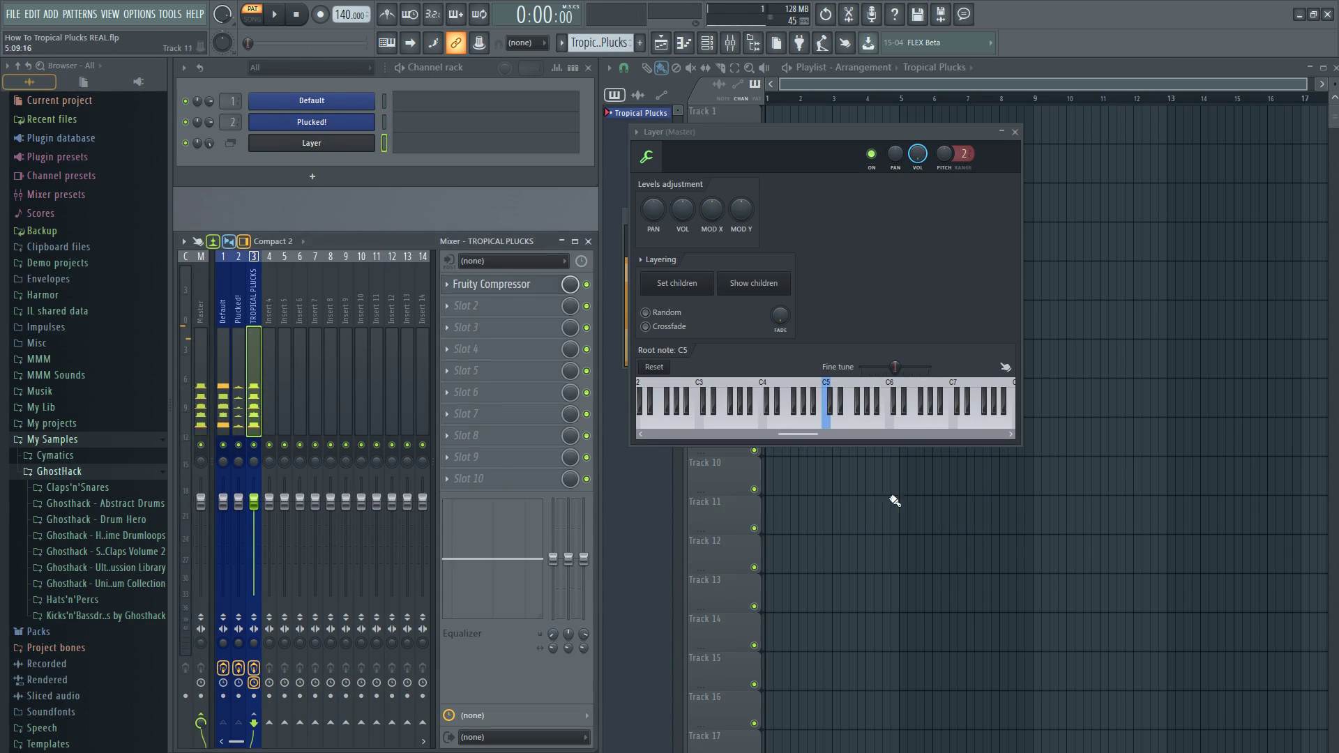
Step: Load Fruity Parametric EQ 2 into slot 2 with the HighLowCut by LukiZ preset
left_click(492, 319)
left_click(643, 516)
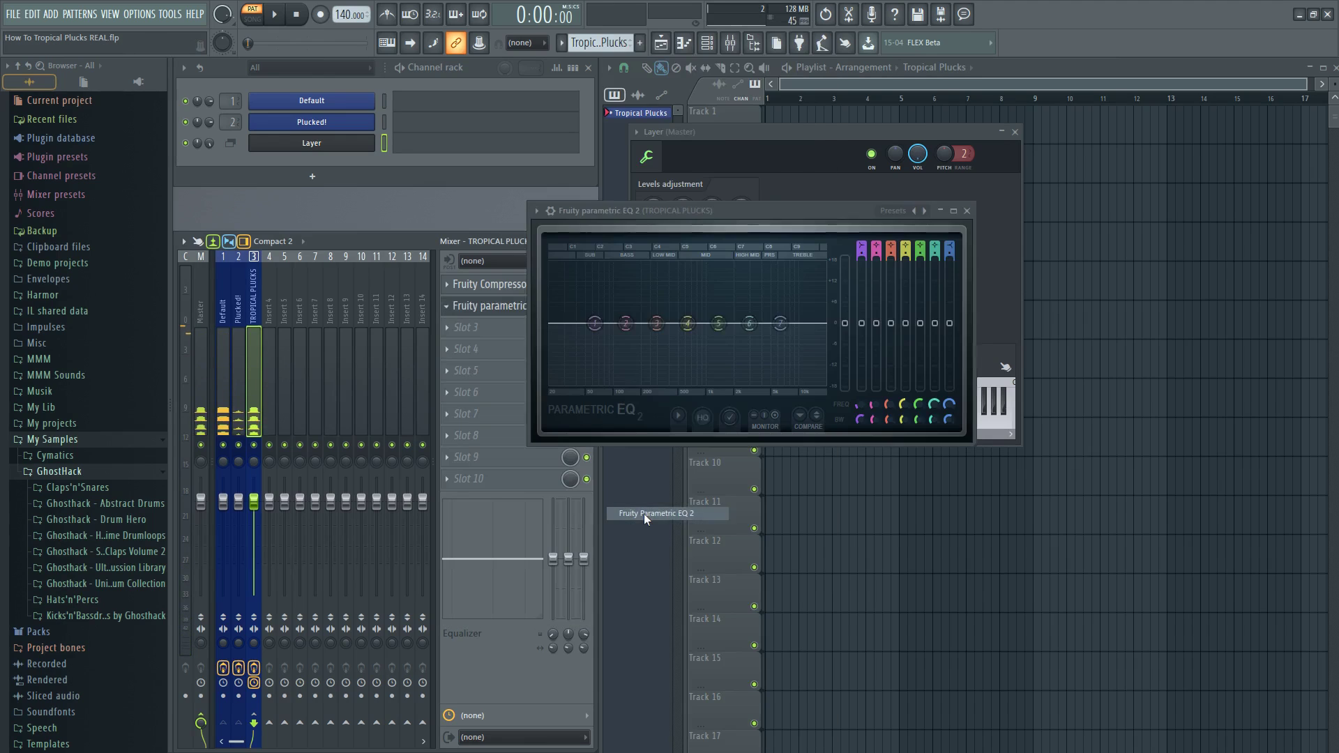
left_click(914, 212)
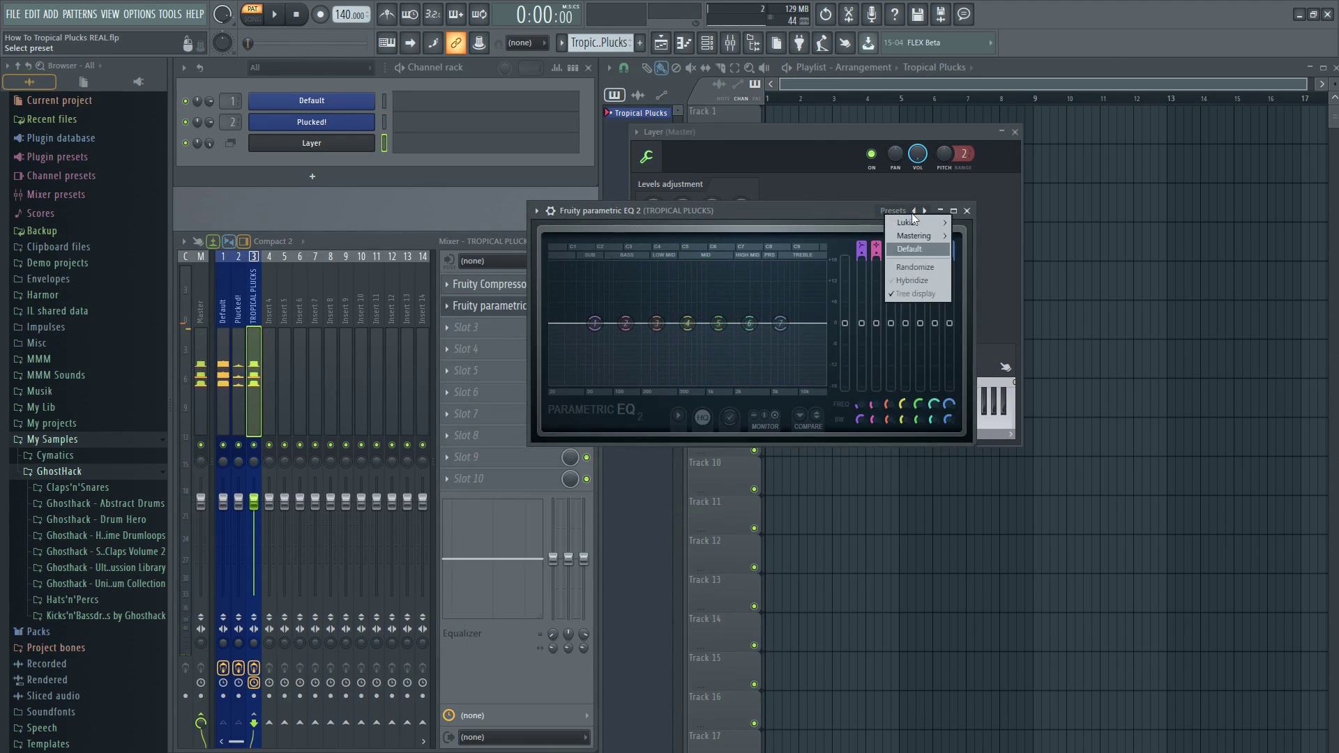
mouse_move(922, 221)
mouse_move(984, 222)
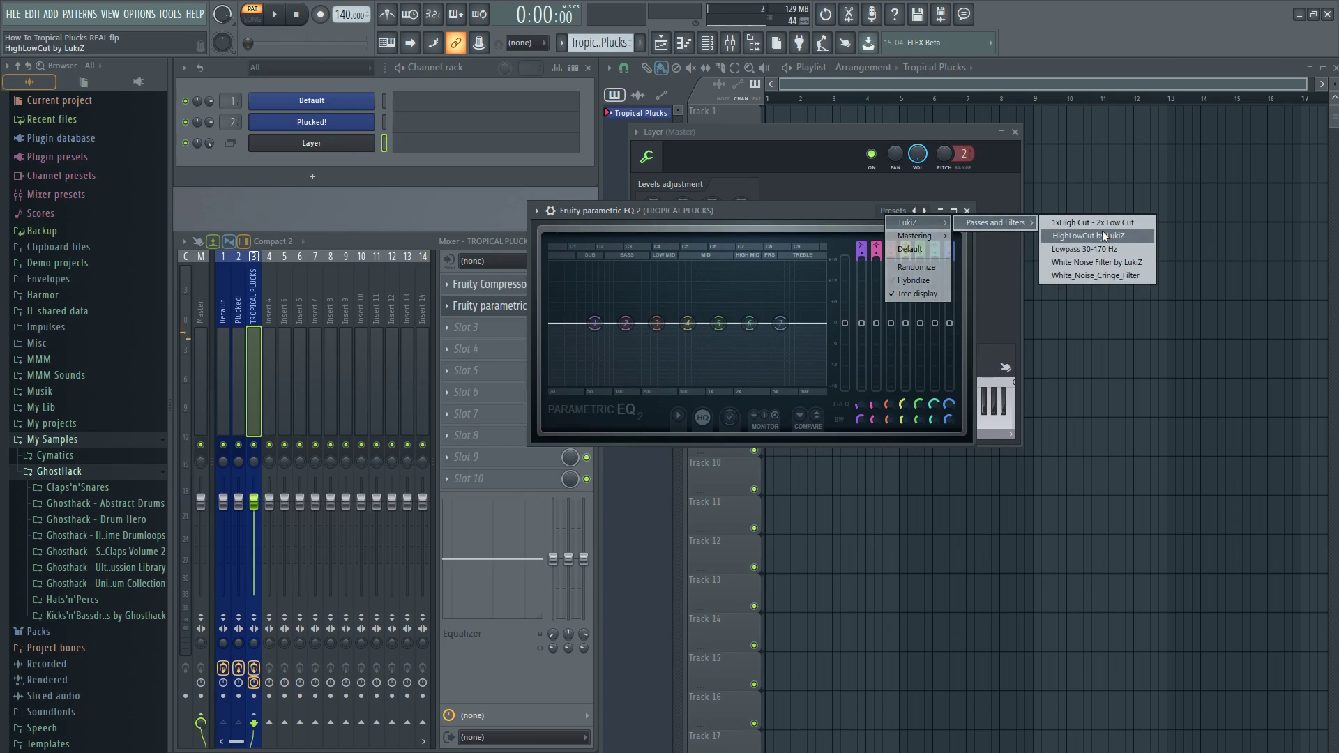
left_click(1103, 236)
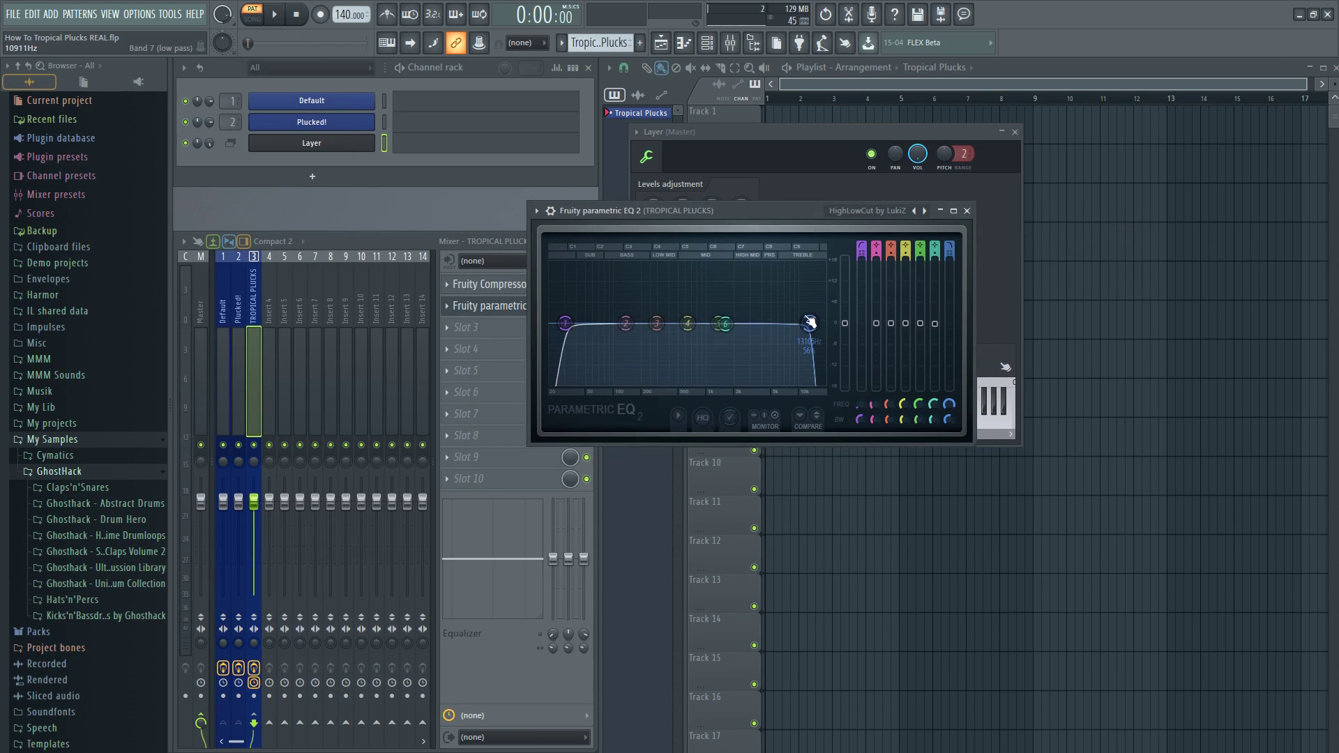
Step: Set the EQ low-pass near 15.7 kHz, high-pass 334 Hz, band 6 7462 Hz; select Plucked! track
left_click_drag(810, 323, 818, 323)
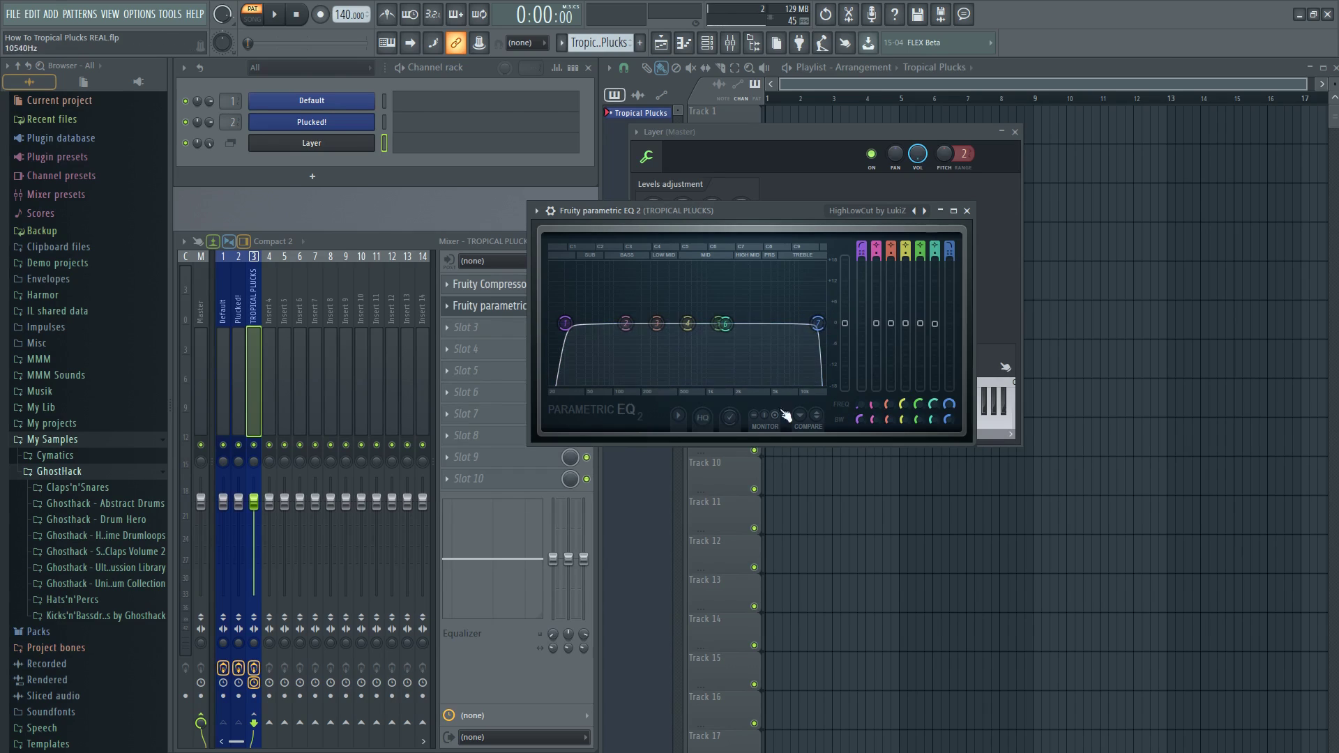
left_click_drag(565, 323, 666, 326)
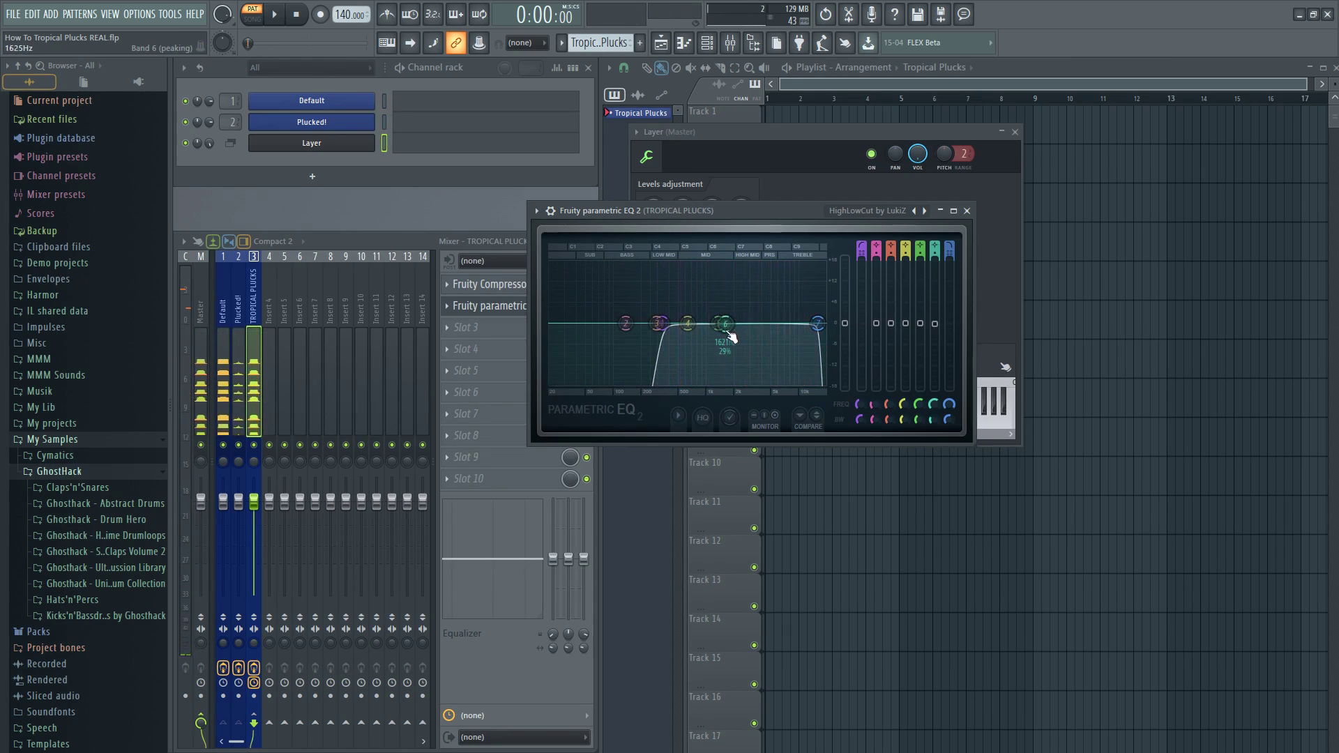
left_click_drag(724, 323, 790, 323)
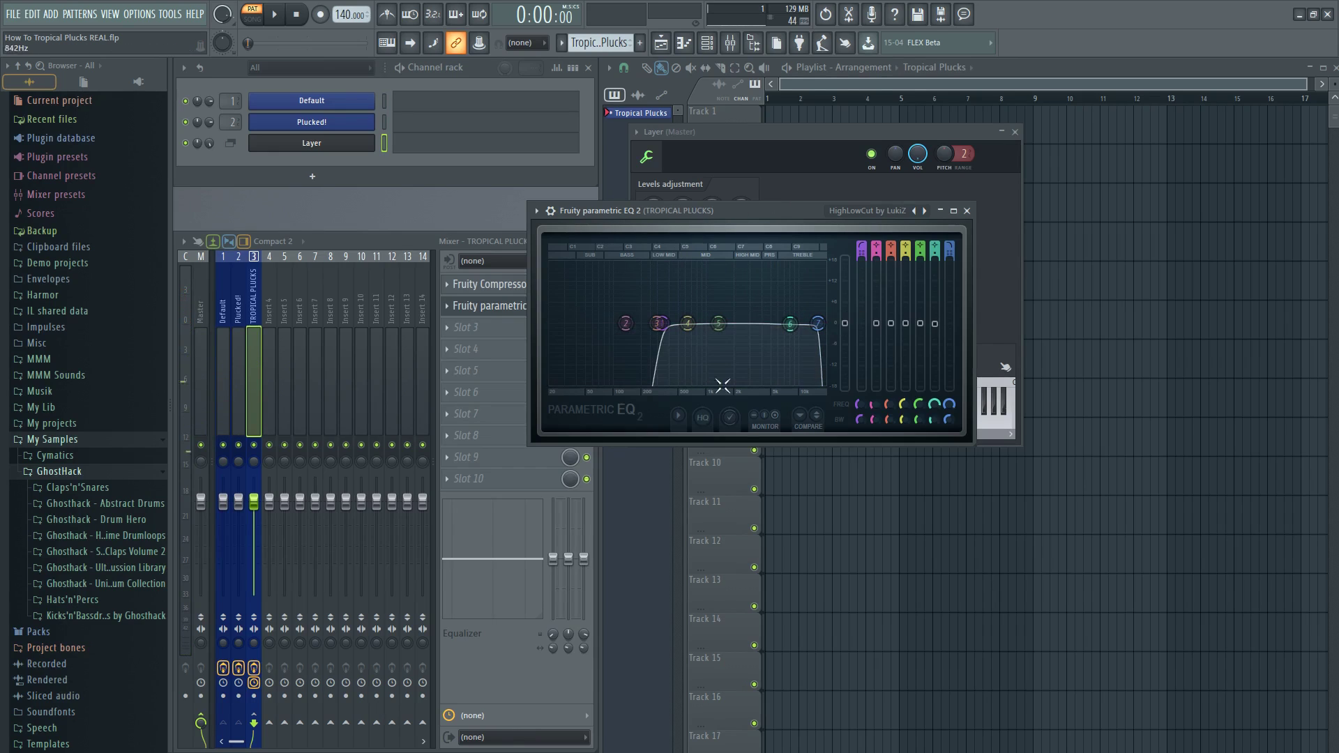
left_click(239, 377)
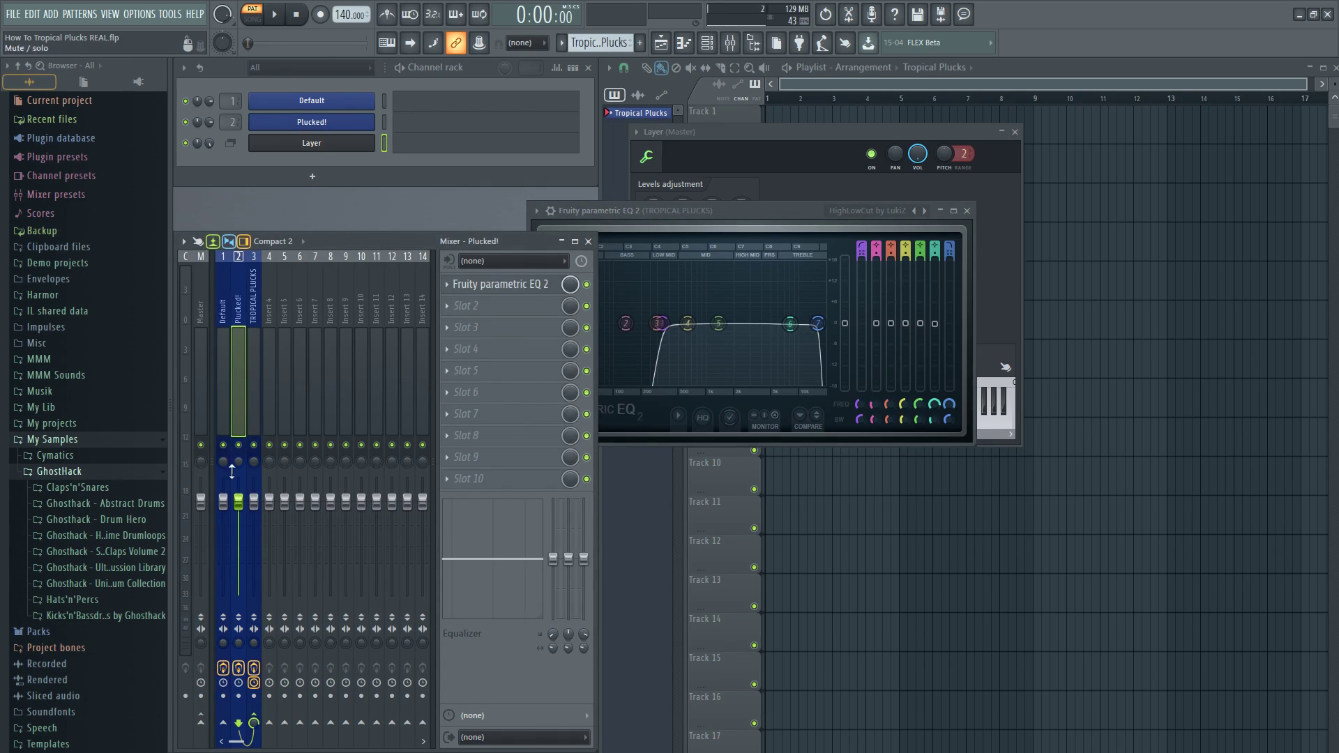
Step: Lower the Plucked! fader to -3.6 dB, reselect TROPICAL PLUCKS, and close its parametric EQ
left_click_drag(238, 501, 238, 516)
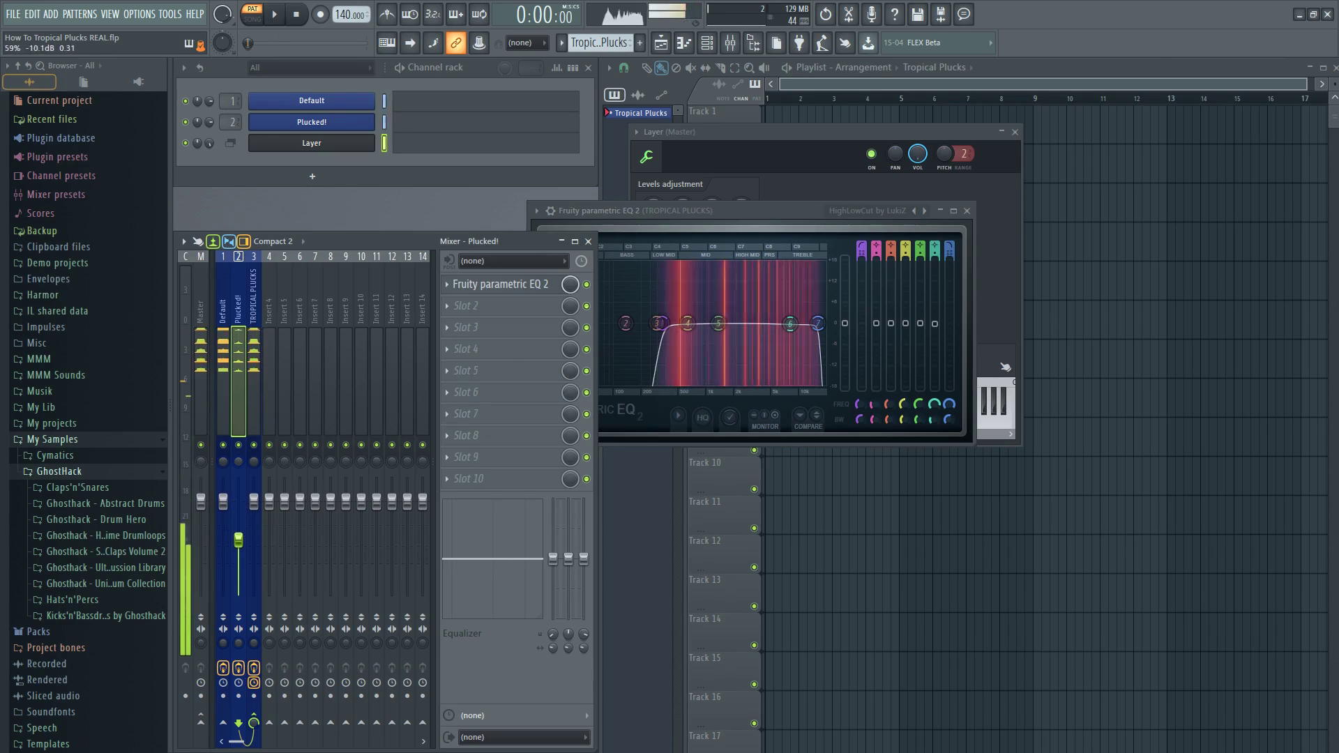
left_click(255, 391)
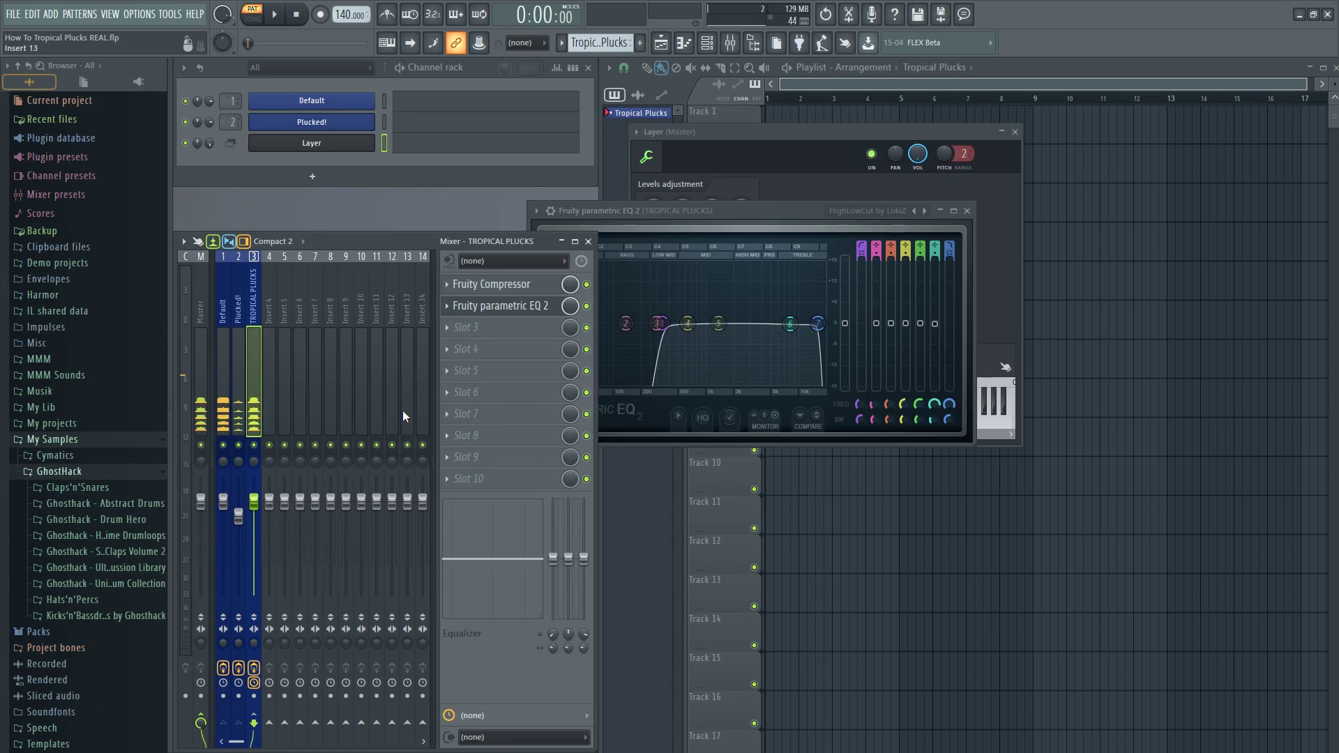
left_click(972, 213)
left_click(967, 211)
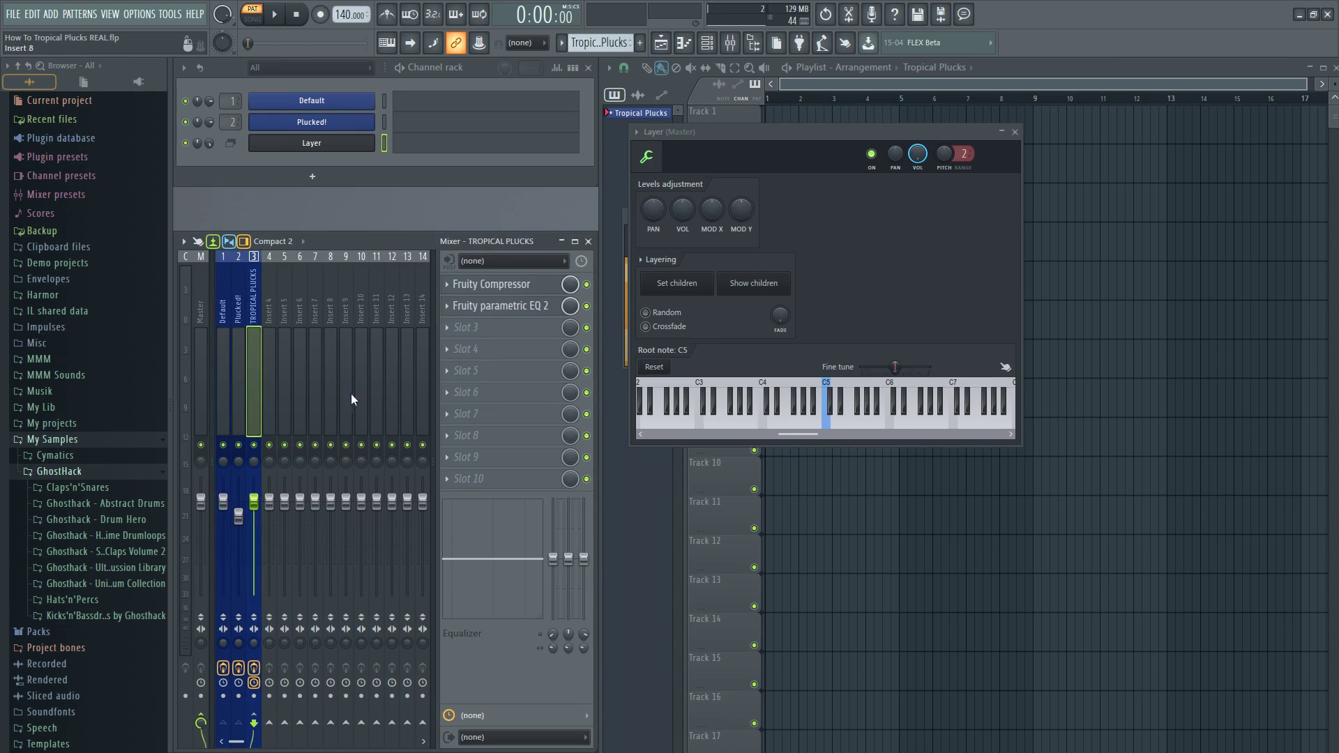
Step: Load a plugin into slot 3, then replace it with Fruity Reeverb 2
left_click(478, 334)
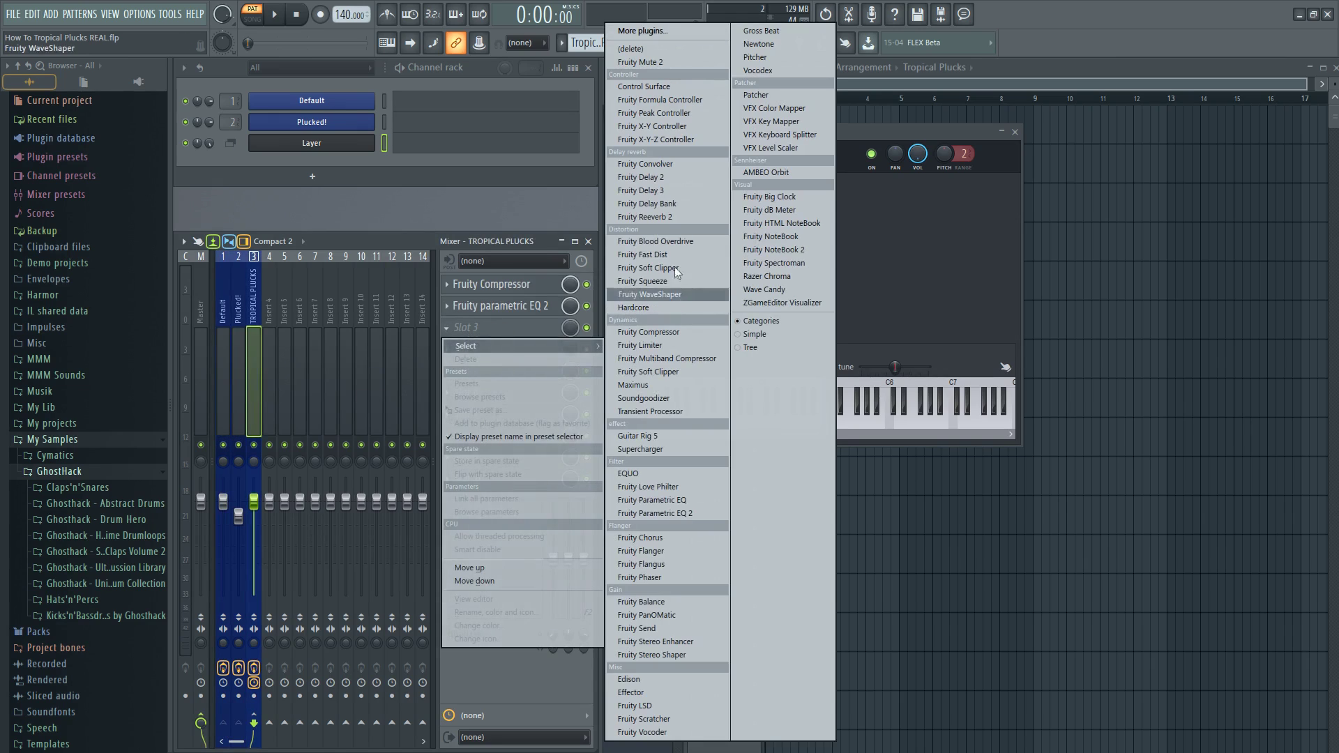
left_click(684, 205)
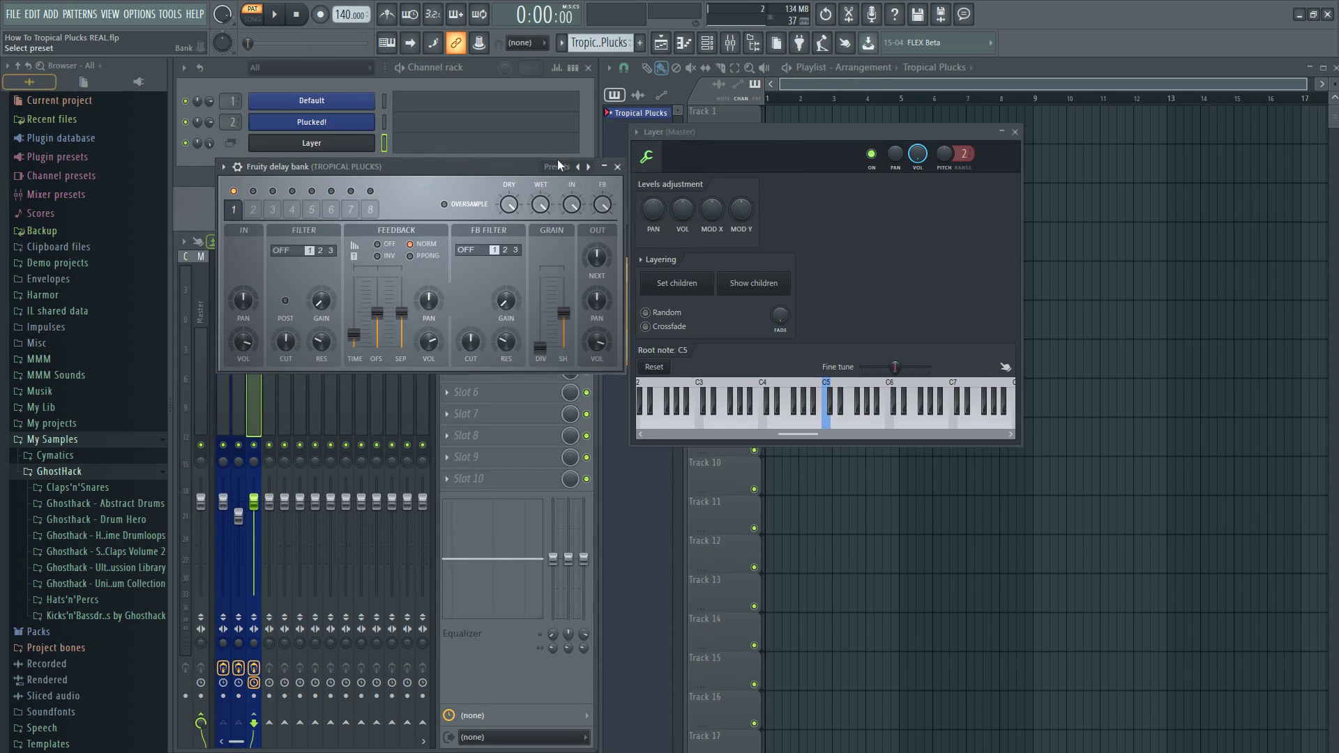
left_click_drag(558, 171, 715, 210)
left_click_drag(781, 240, 1046, 260)
left_click(454, 349)
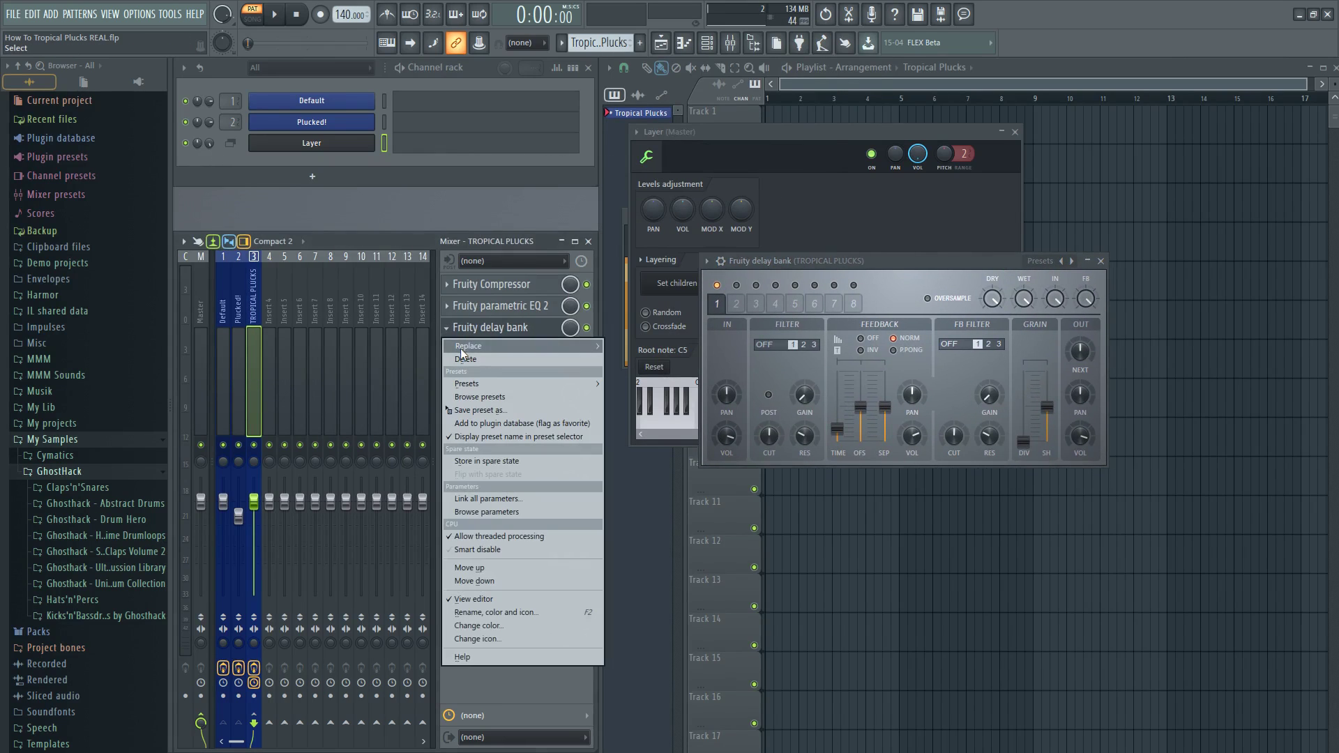
mouse_move(460, 352)
left_click(689, 210)
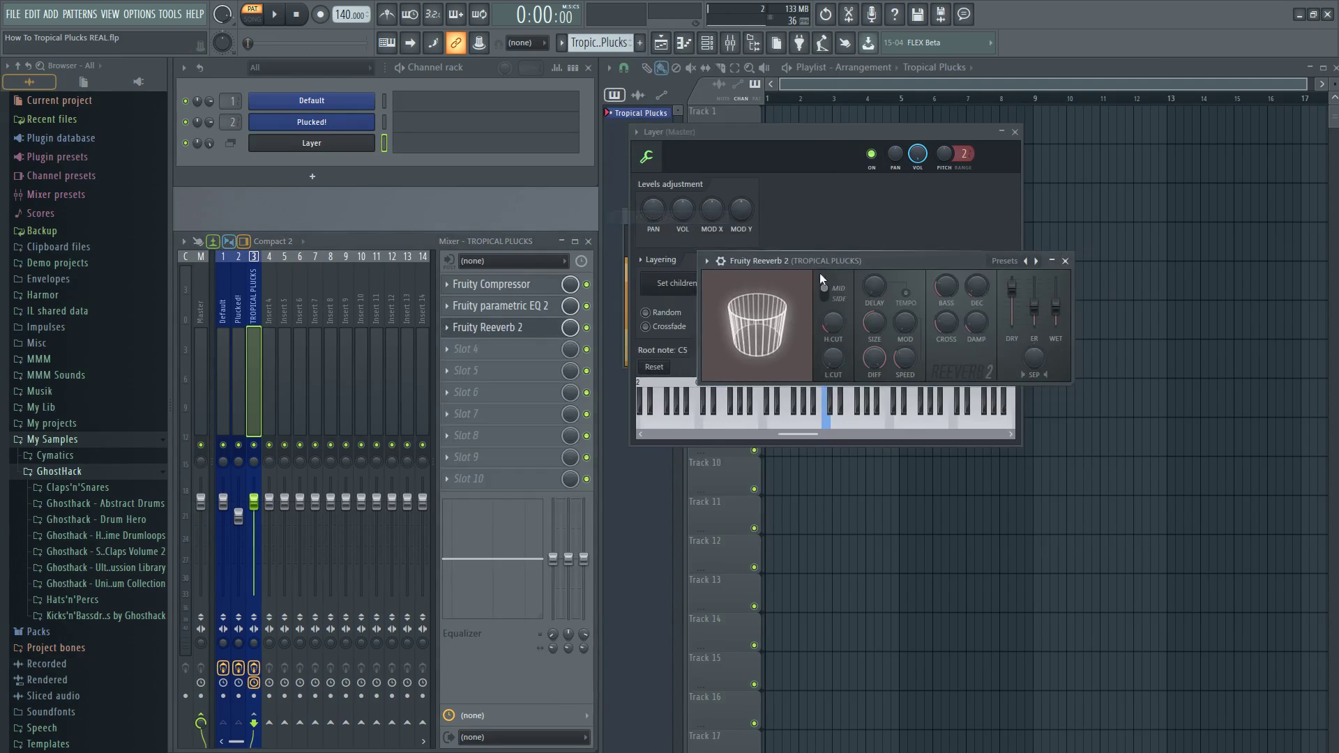
left_click_drag(810, 258, 397, 365)
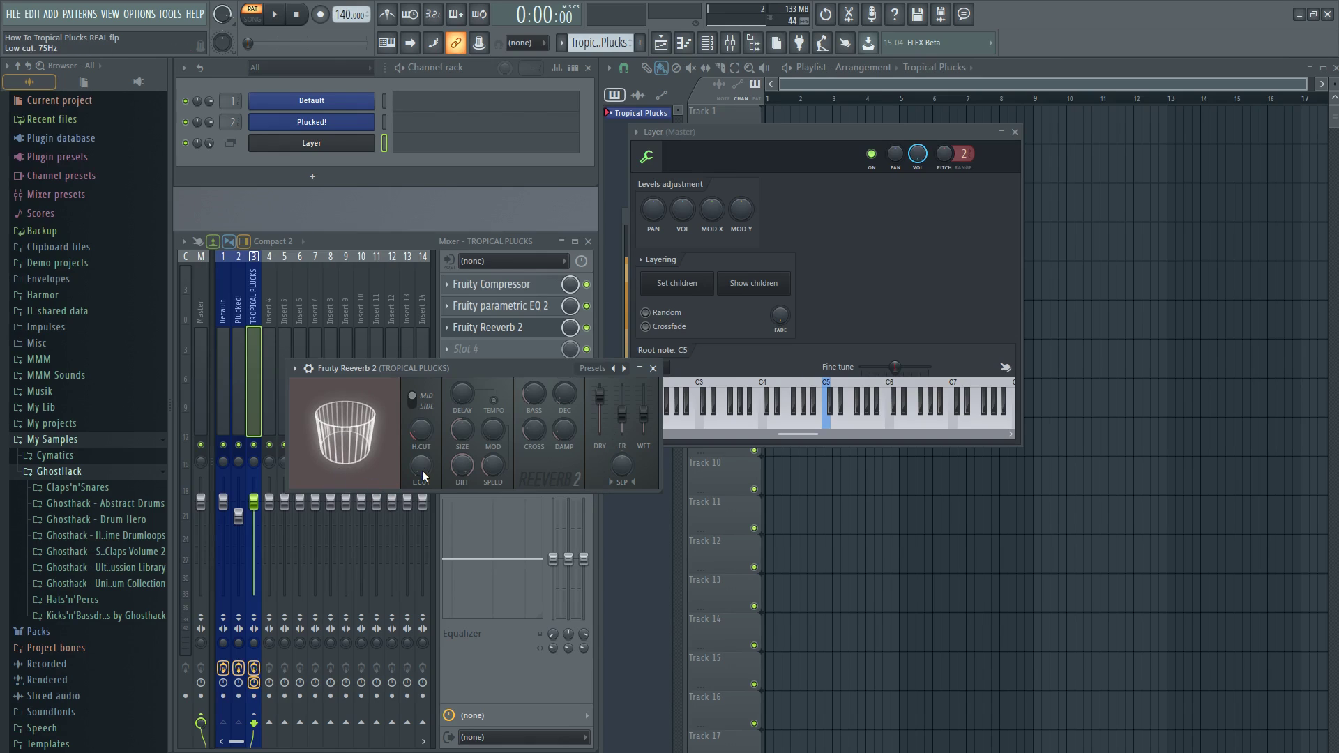
Step: Raise the reverb's low cut to about 1133 Hz while auditioning notes
key("z")
key("z")
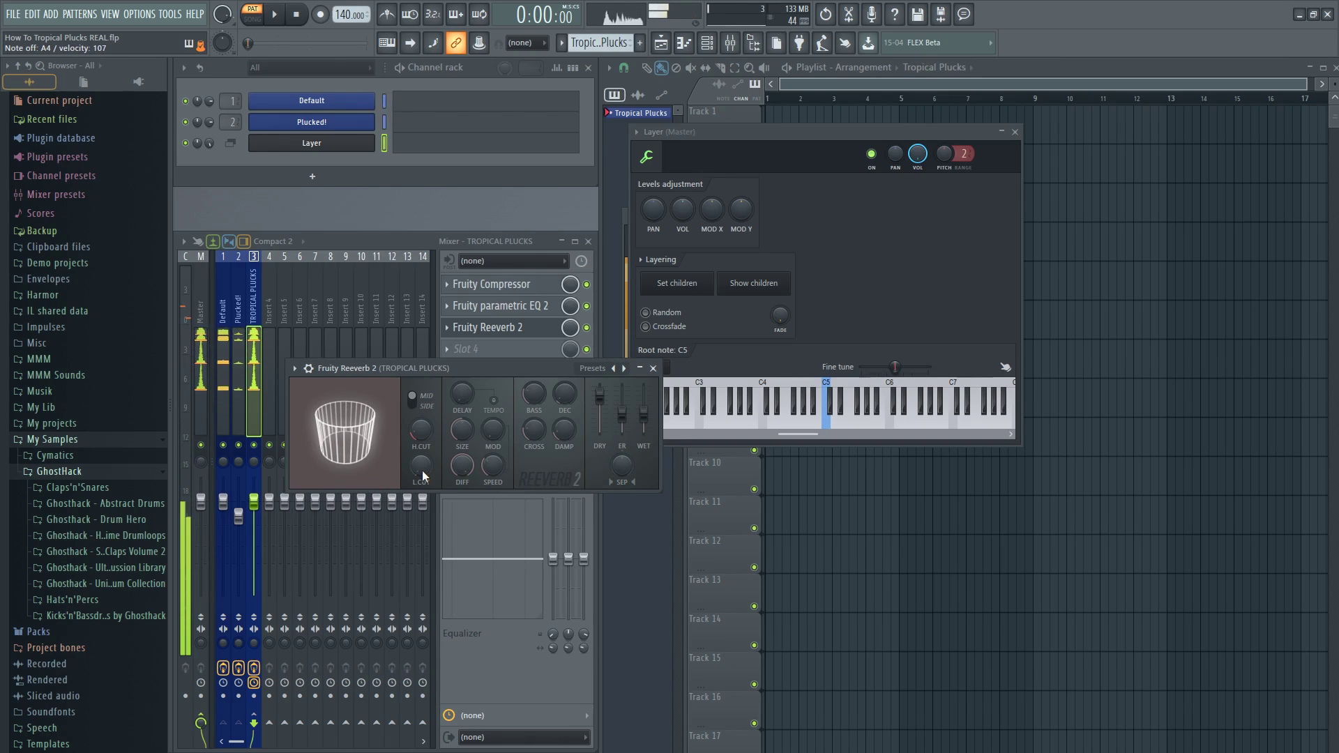
key("n")
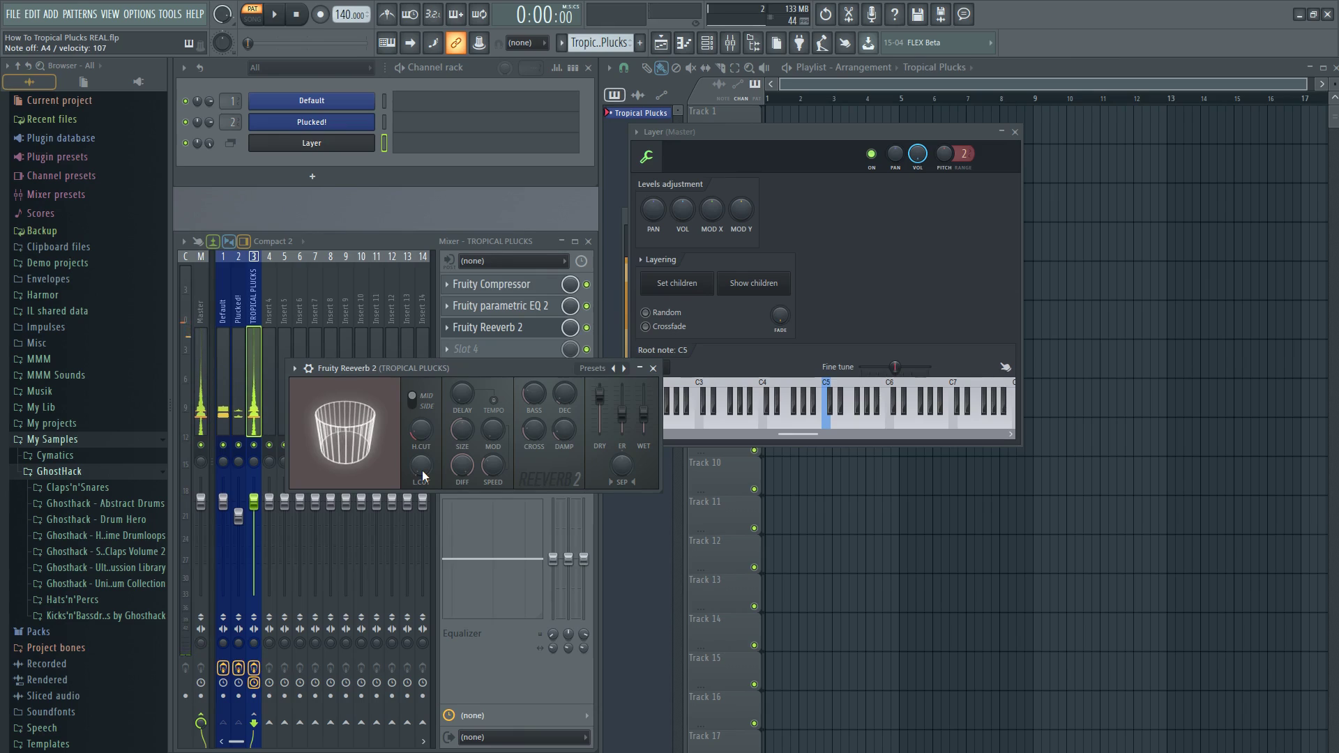
left_click_drag(423, 476, 423, 454)
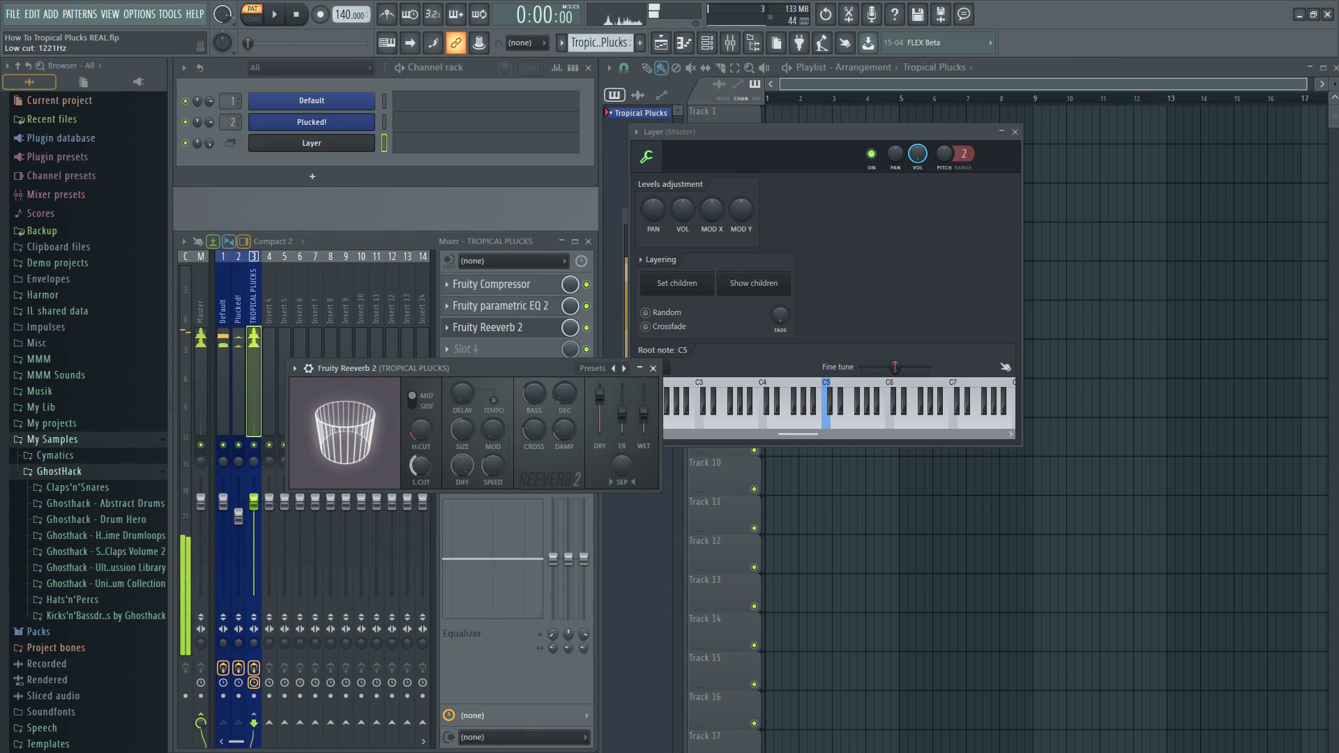
key("m")
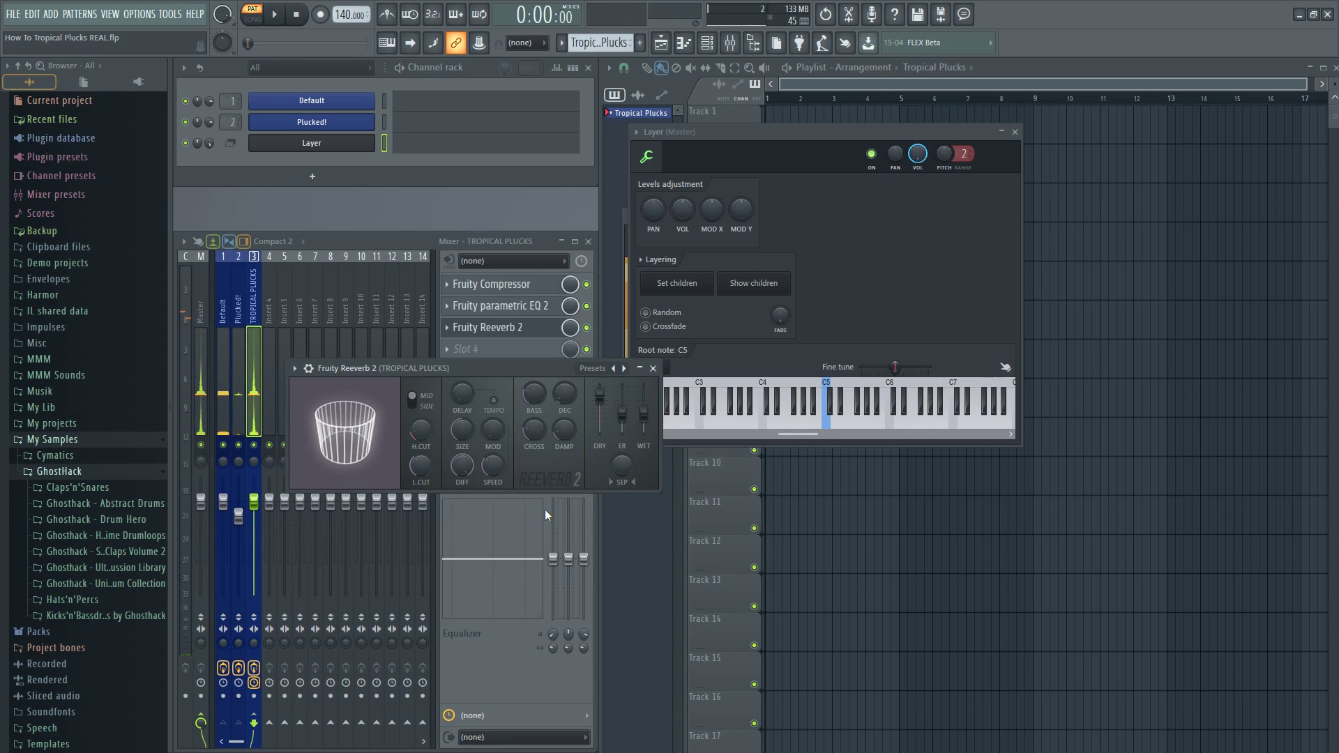
Step: Set the reverb room size to maximum, diffusion to 92, and decay to 1.1 seconds
left_click_drag(461, 430, 462, 402)
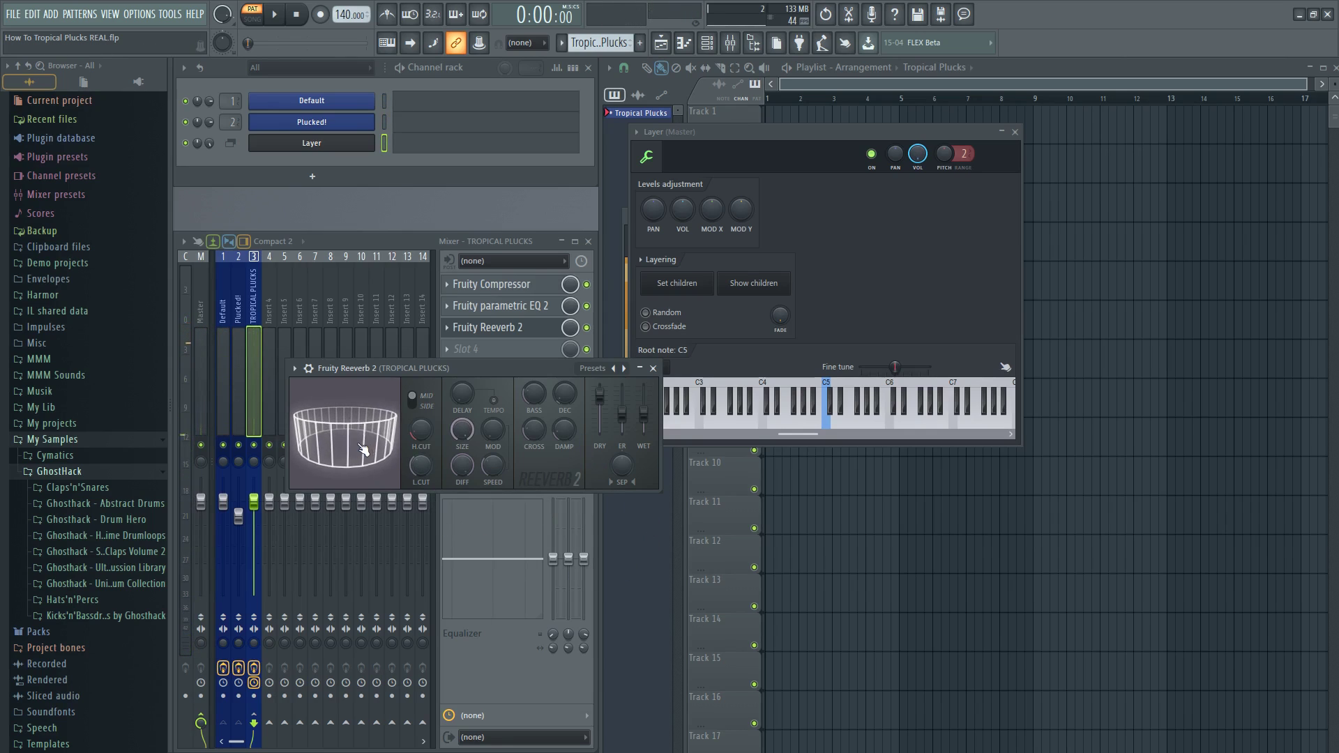
left_click_drag(352, 436, 373, 439)
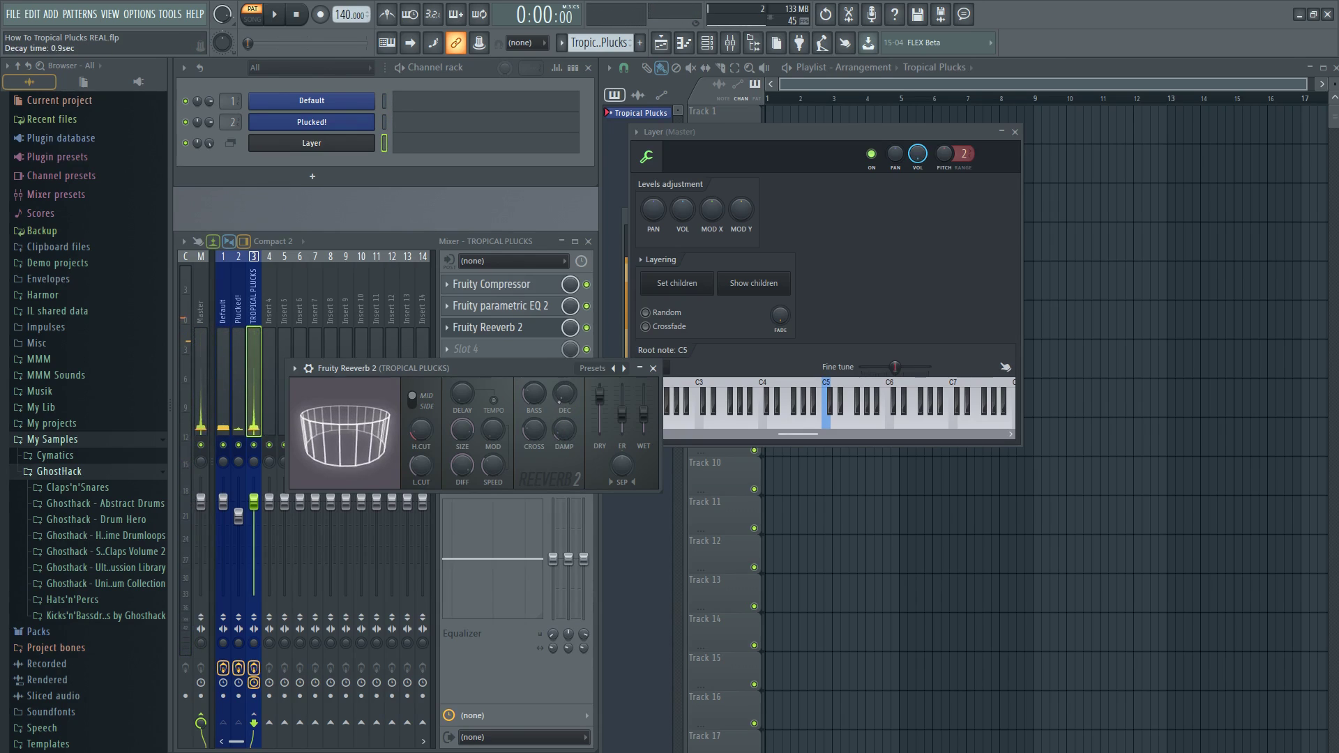
left_click_drag(560, 403, 561, 419)
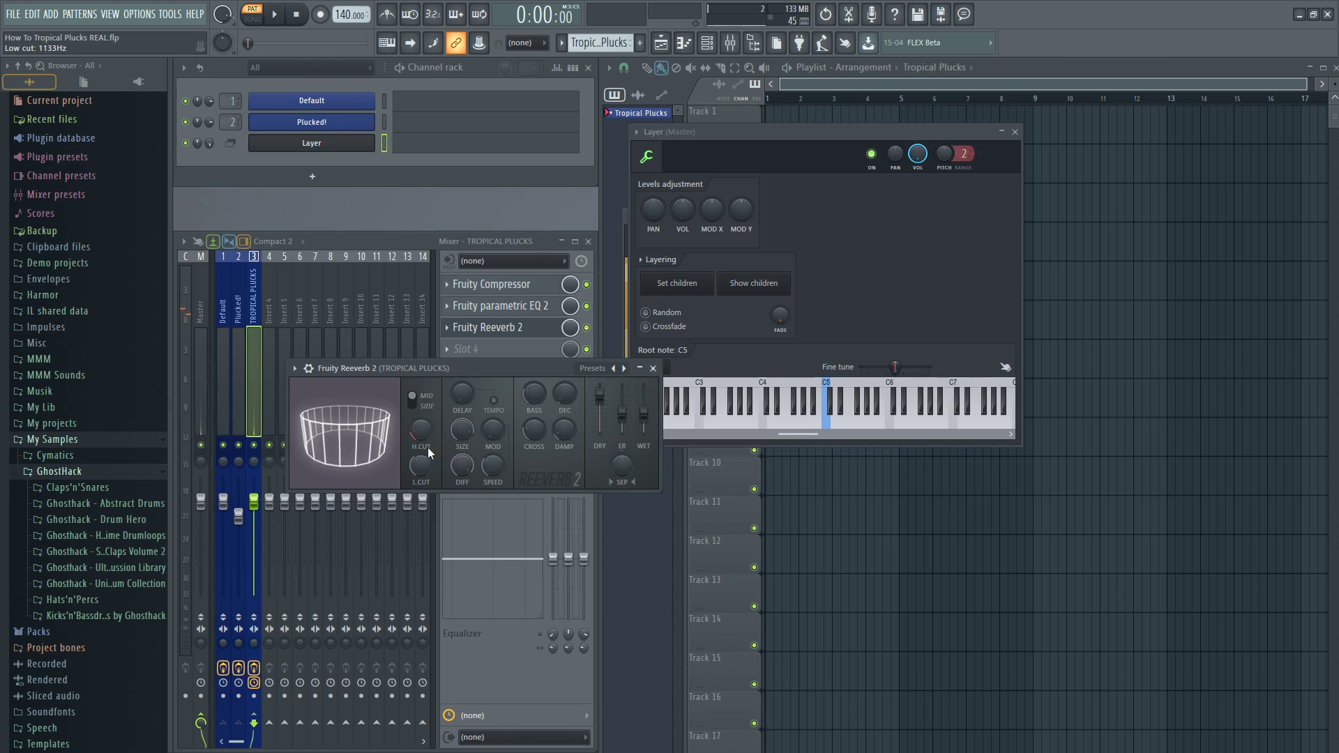
Step: Lower the reverb high cut to 4.0 kHz and place its window beside the mixer
left_click_drag(452, 364, 580, 385)
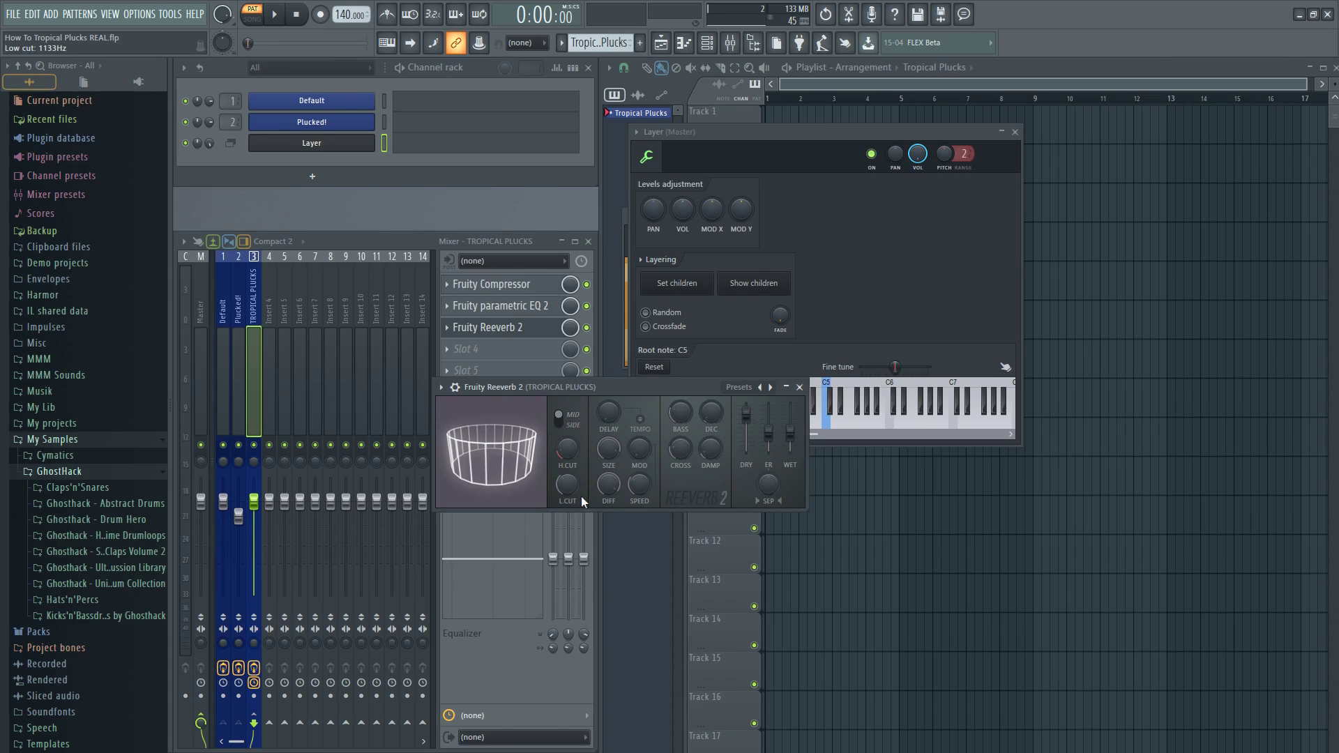
mouse_move(563, 449)
left_mouse_down()
mouse_move(563, 474)
mouse_move(560, 450)
left_mouse_up()
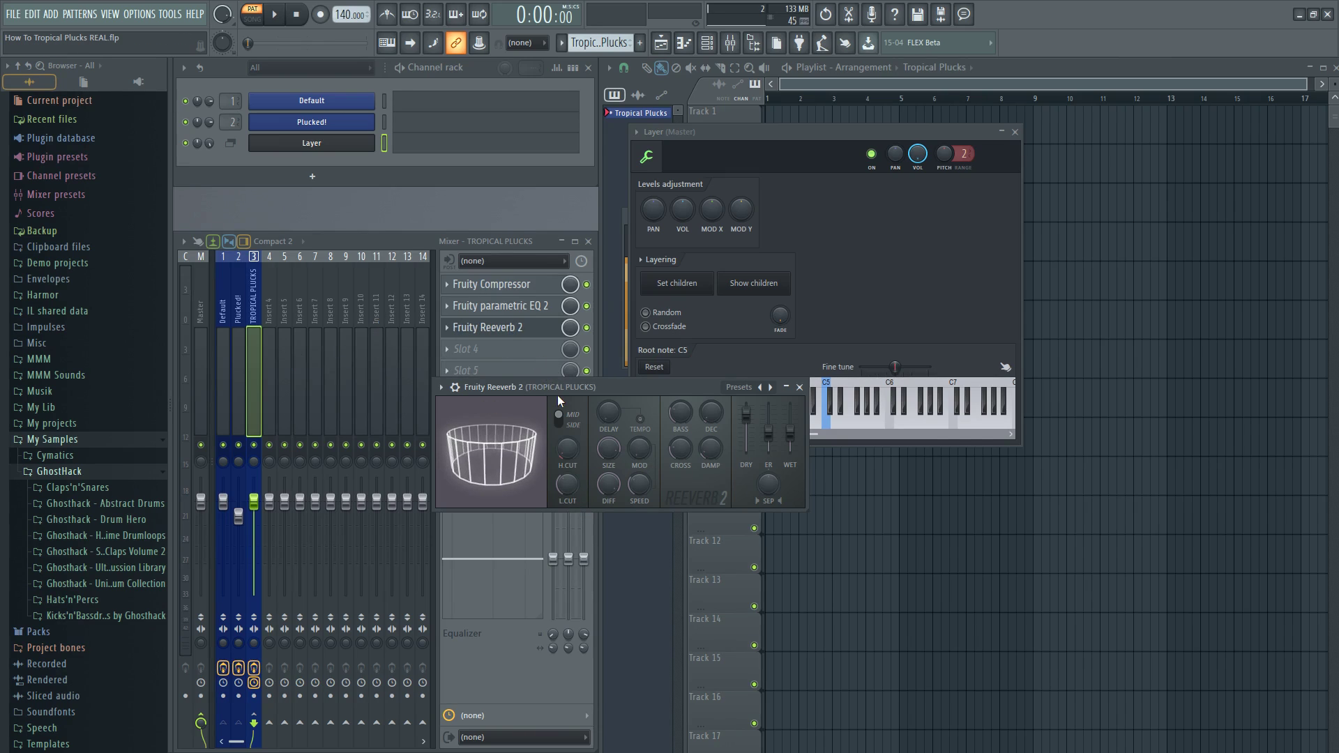
left_click_drag(554, 388, 584, 394)
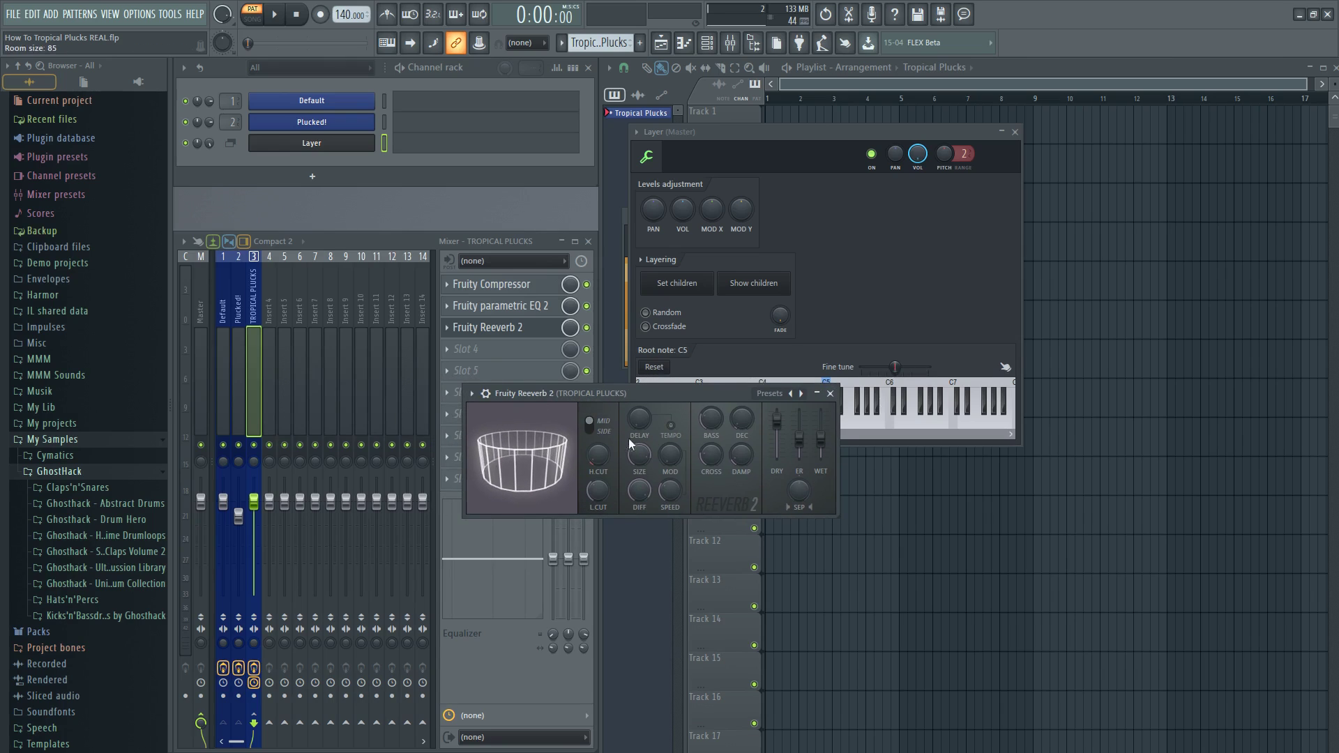
left_click(272, 359)
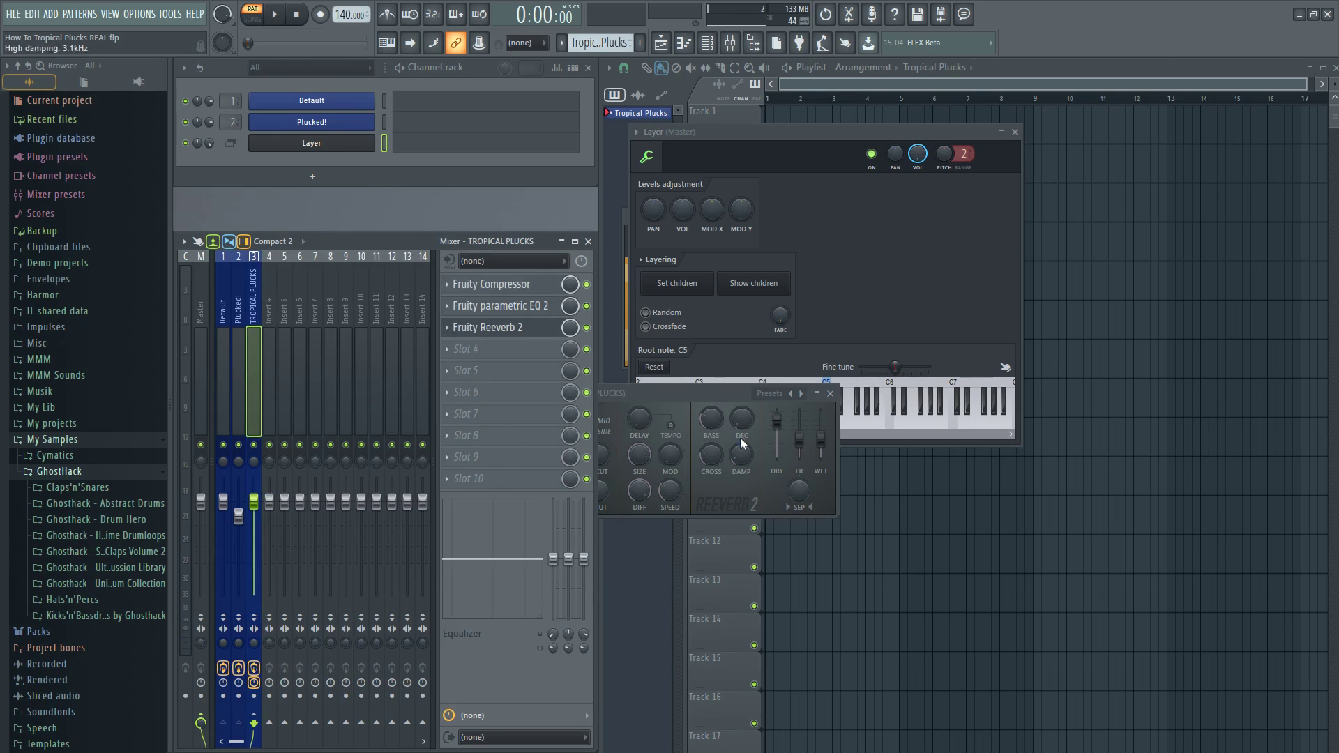
left_click_drag(691, 395, 723, 415)
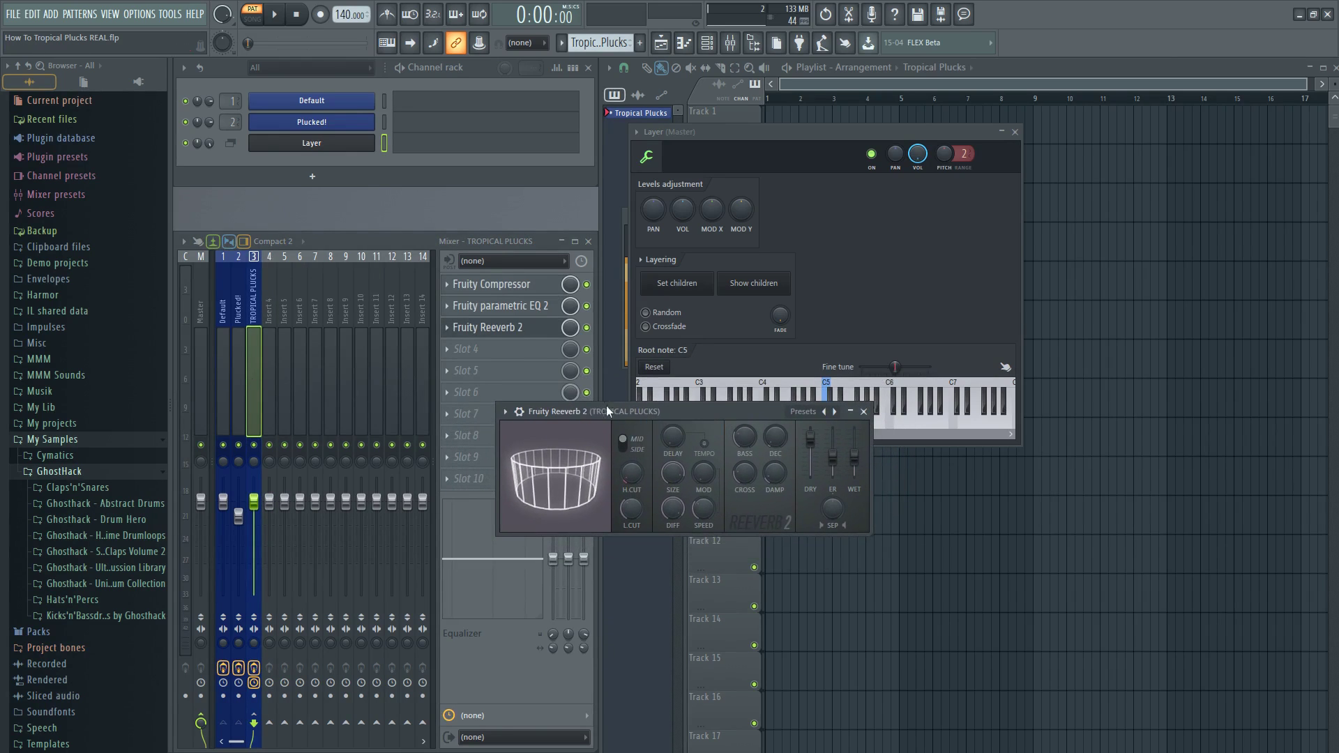
left_click_drag(623, 412, 727, 380)
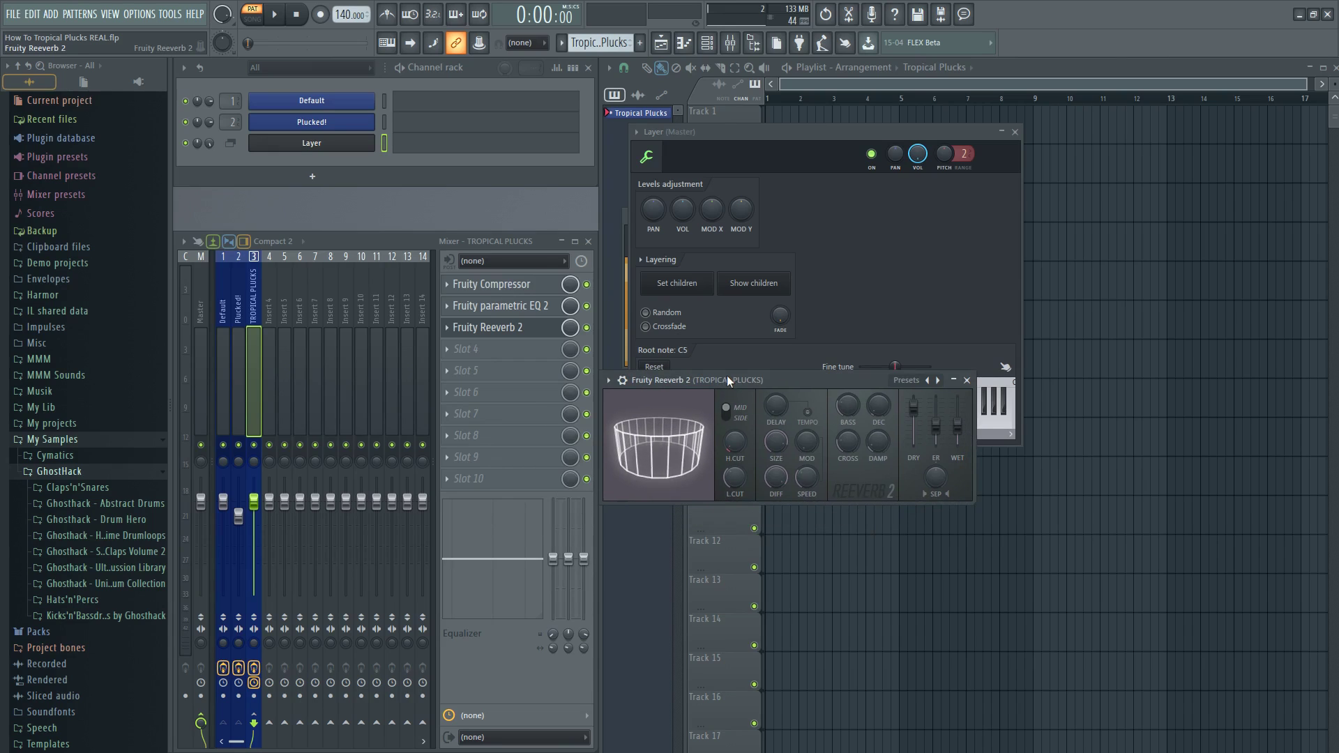